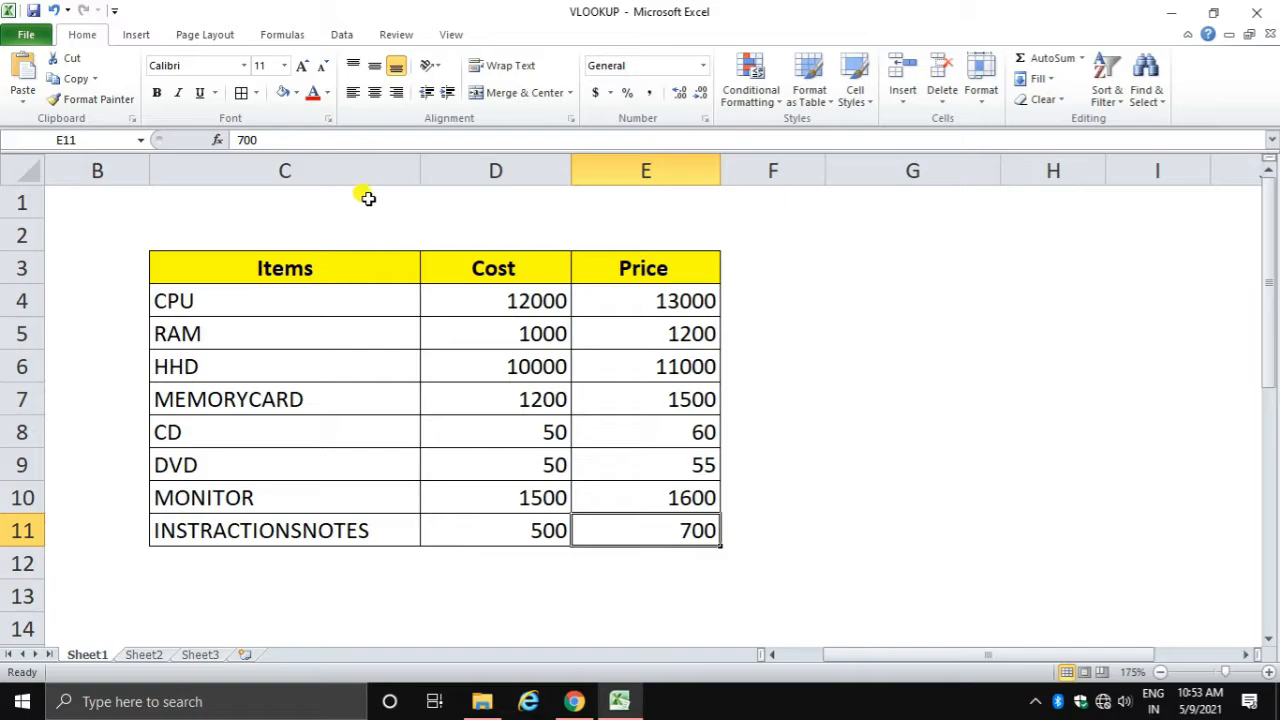
Enter the syntax note VLOOKUP(VALUE,TABLE,INDEX_NUMBER,{APPROIXMATE_MATCH}) as plain text in cell D13, below the price table.
click(491, 592)
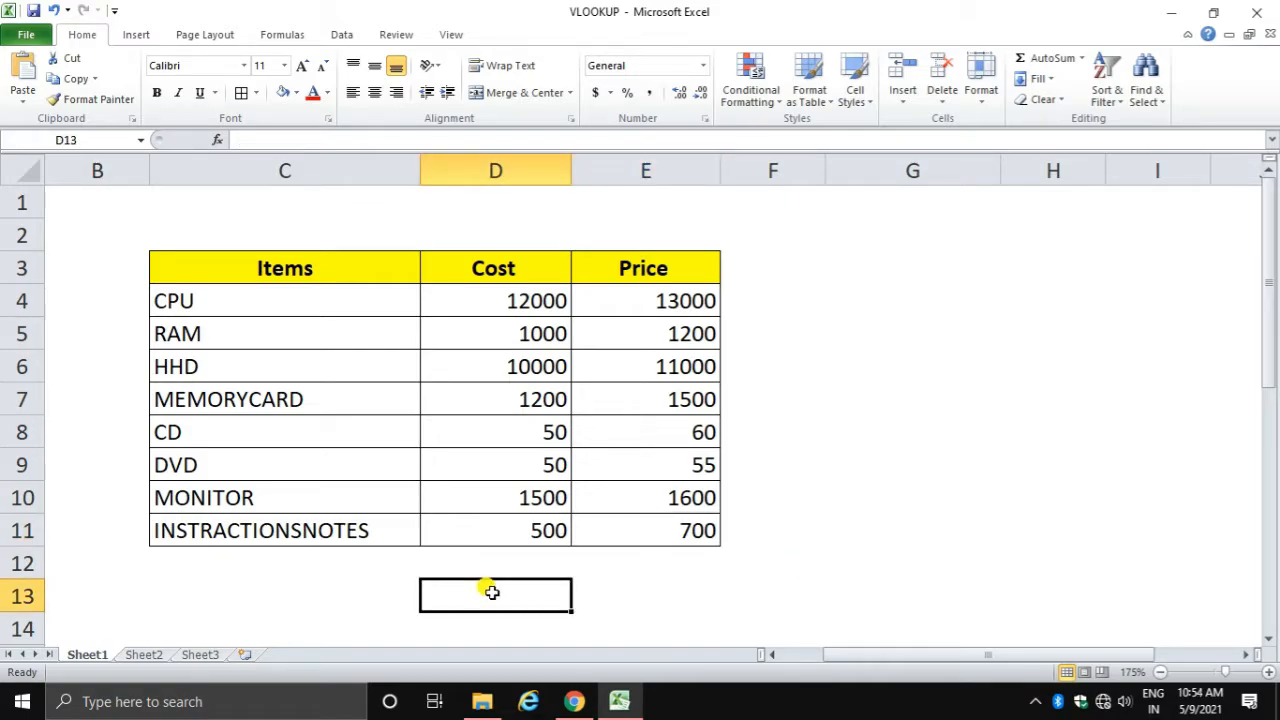
text(V)
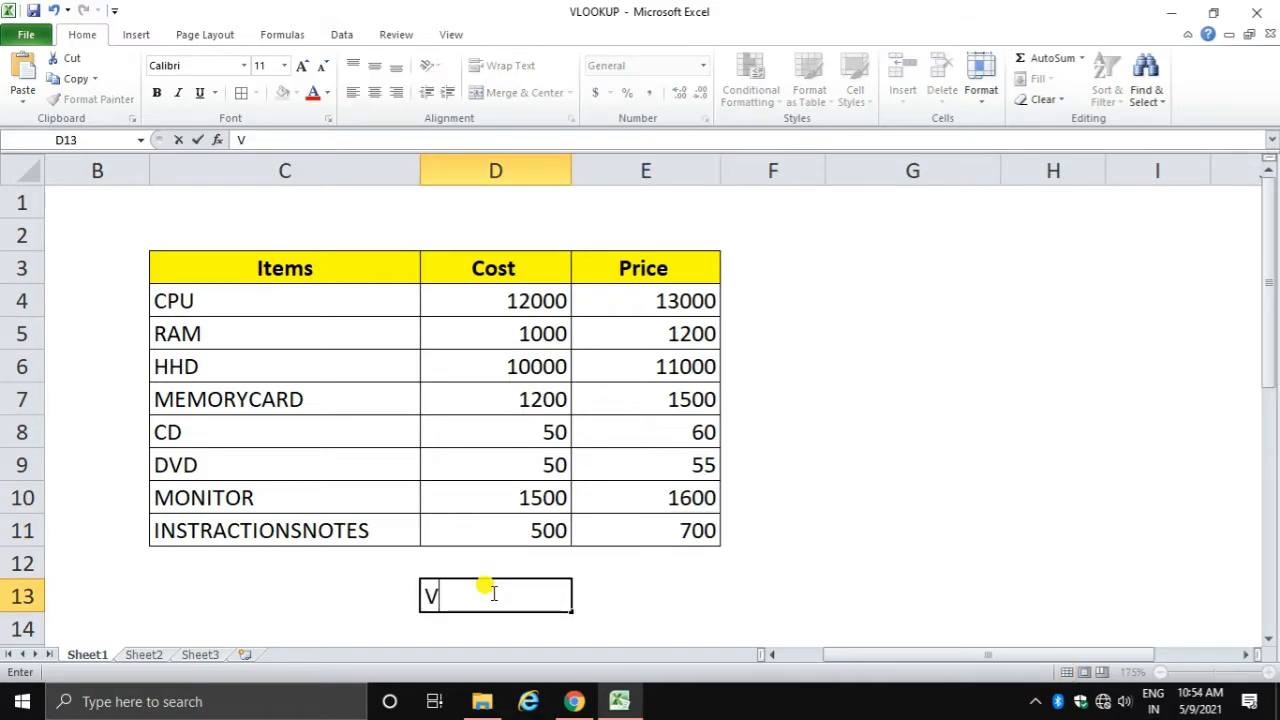
text(LOOKUP)
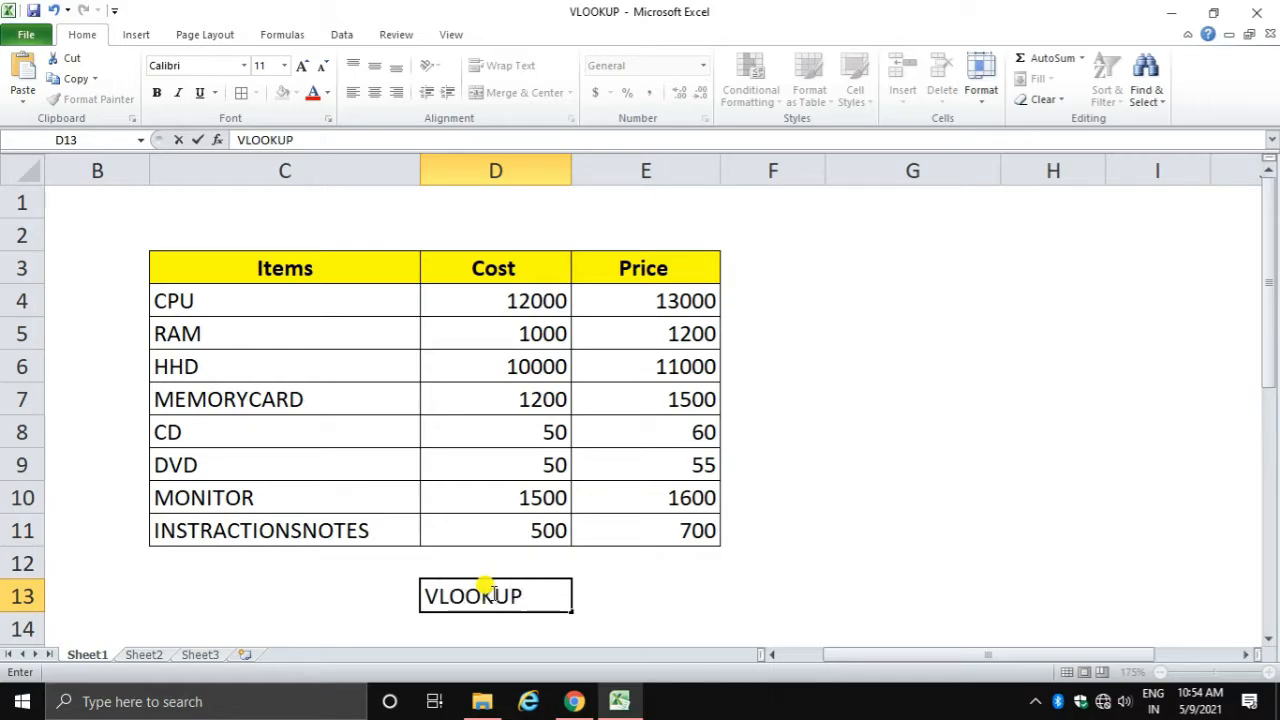
text((VAL)
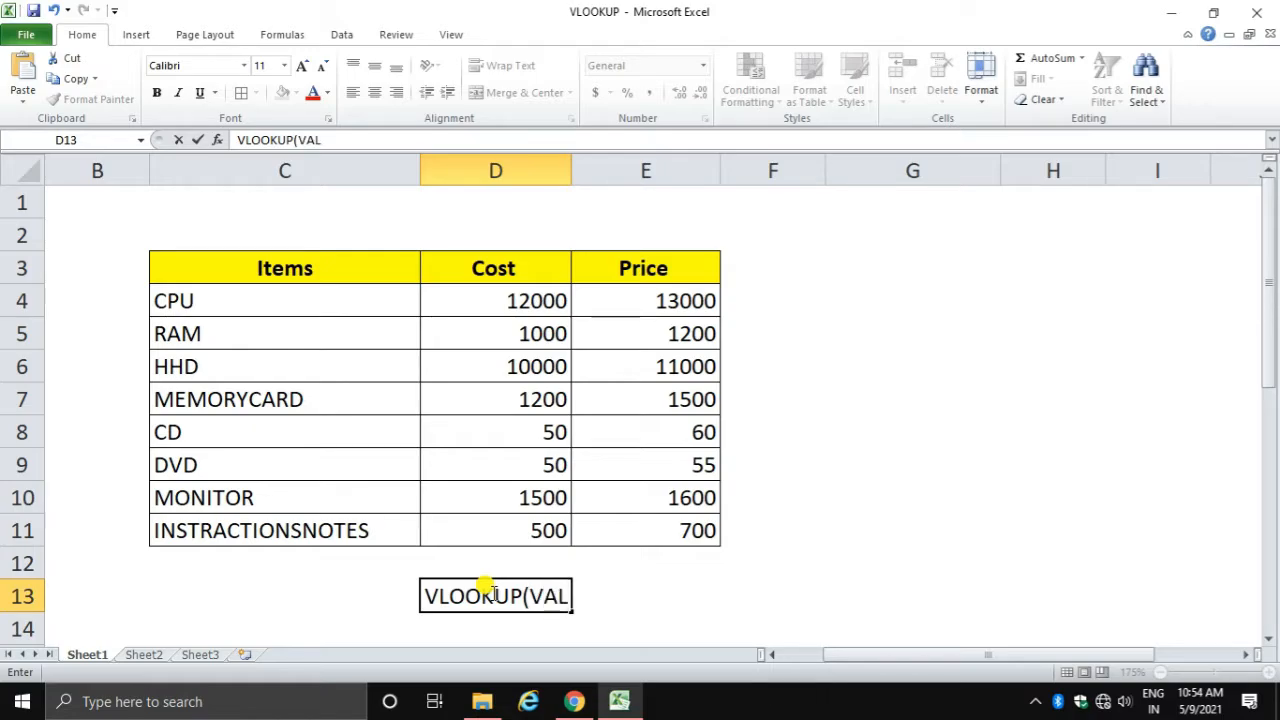
text(UE,TABLE)
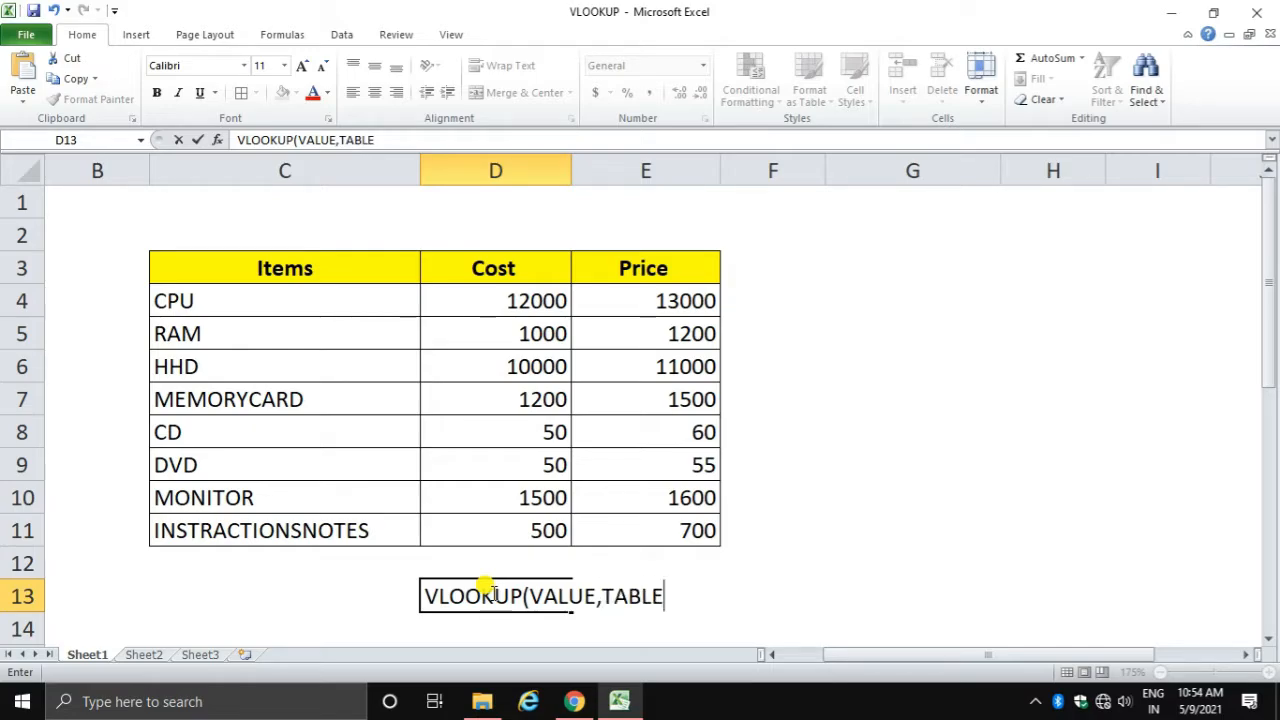
text(,INDEX)
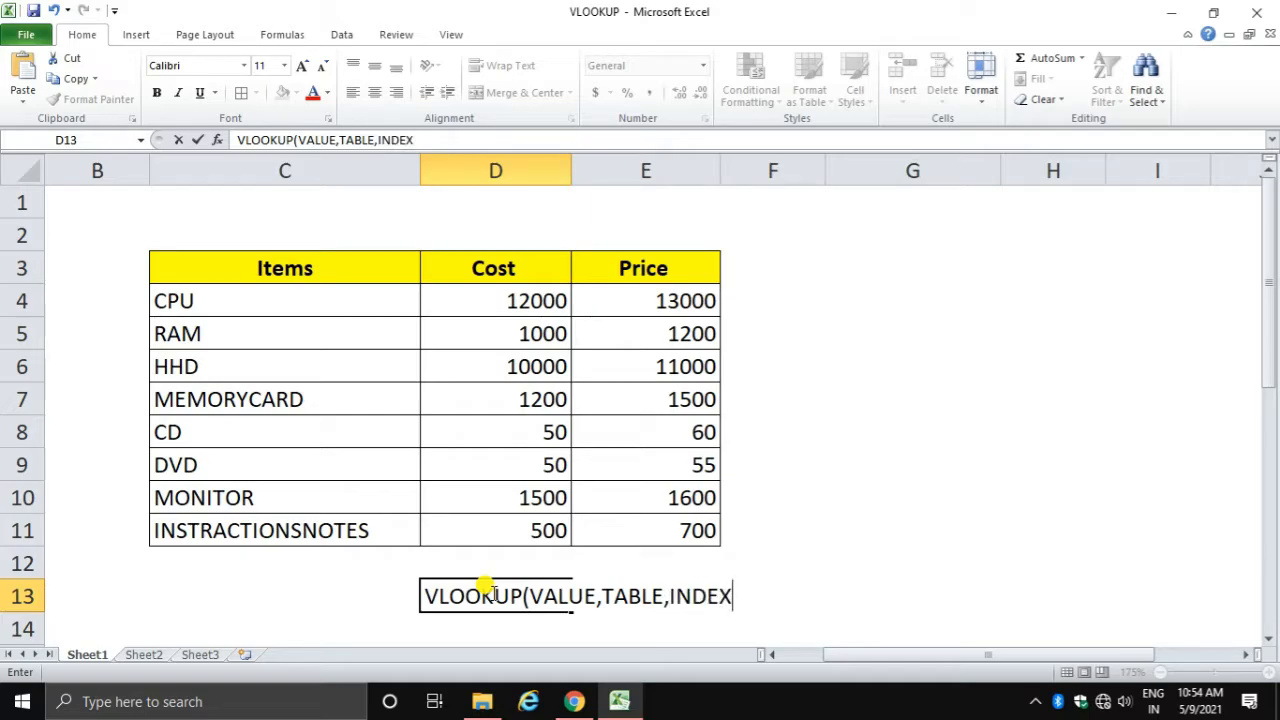
text(_NUMBER)
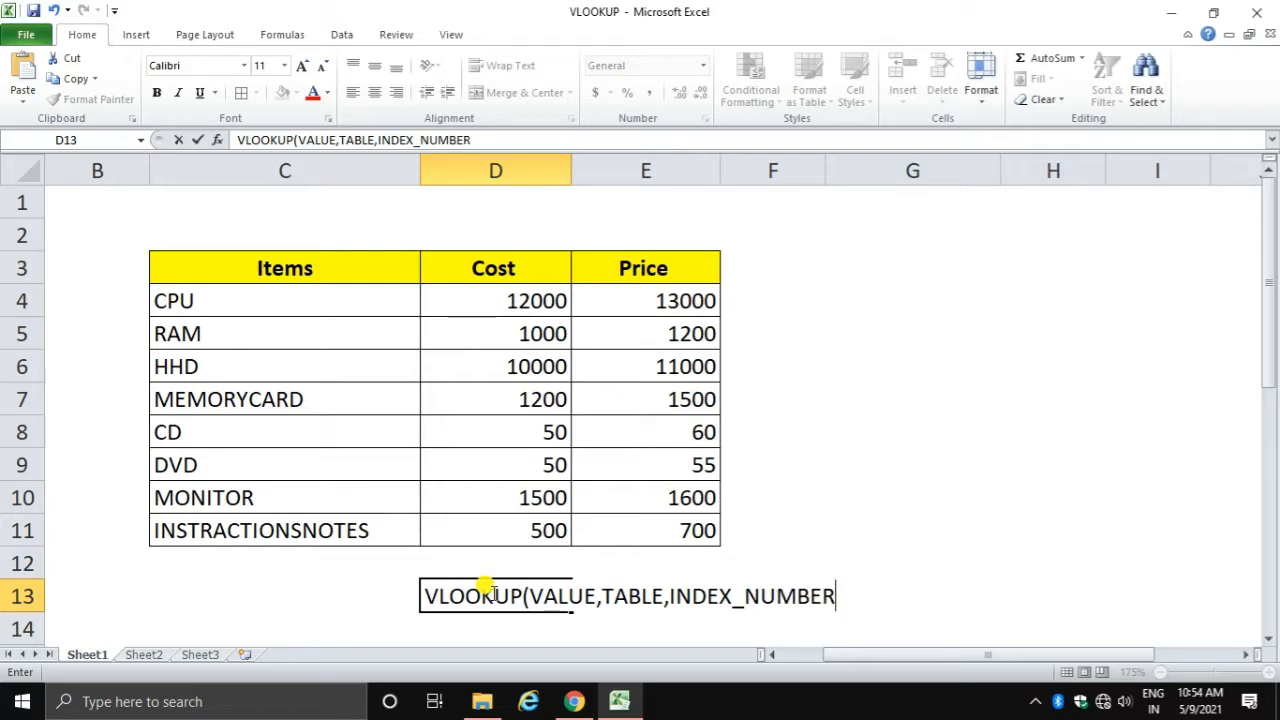
text(,{P)
key(BackSpace)
text(A)
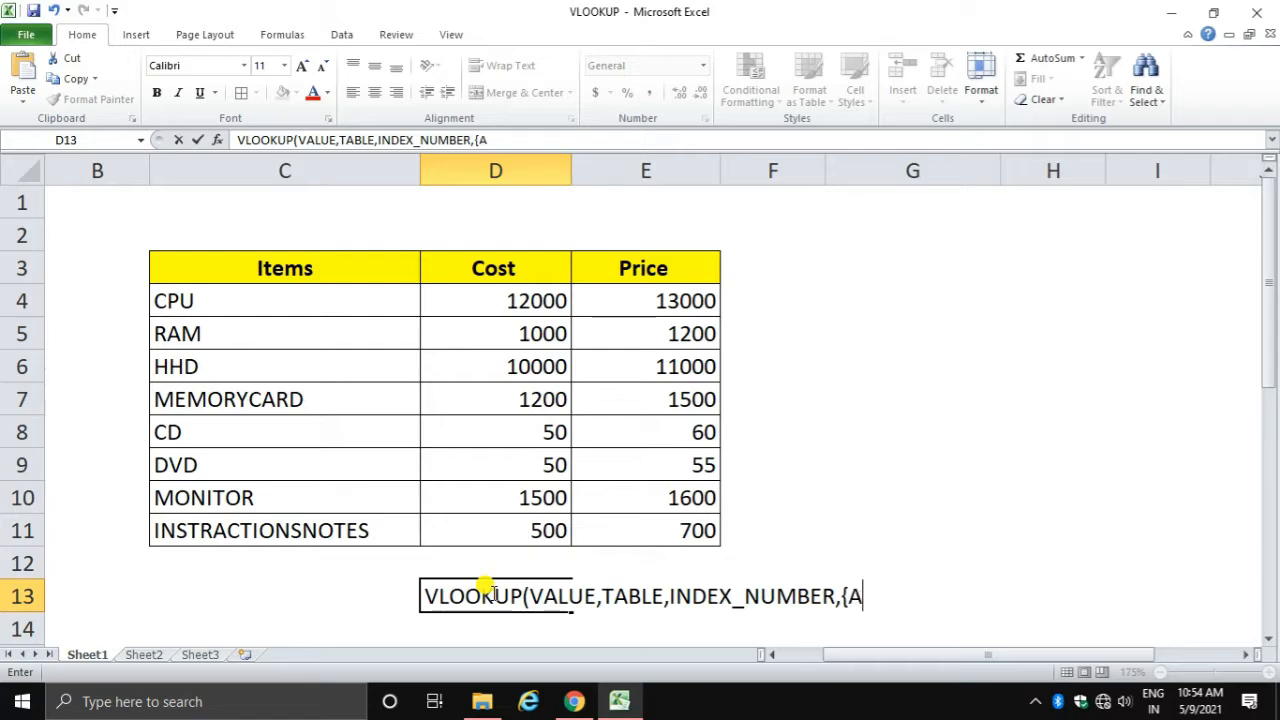
text(PPR)
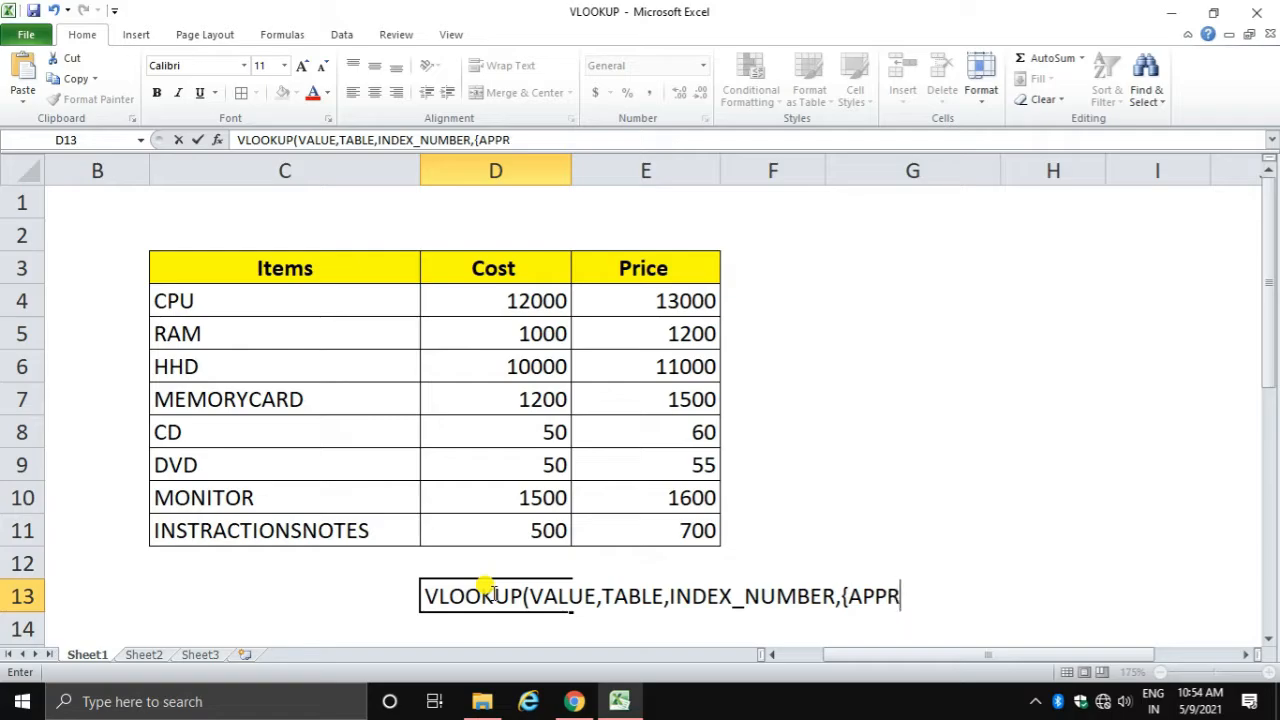
text(OIXMATE)
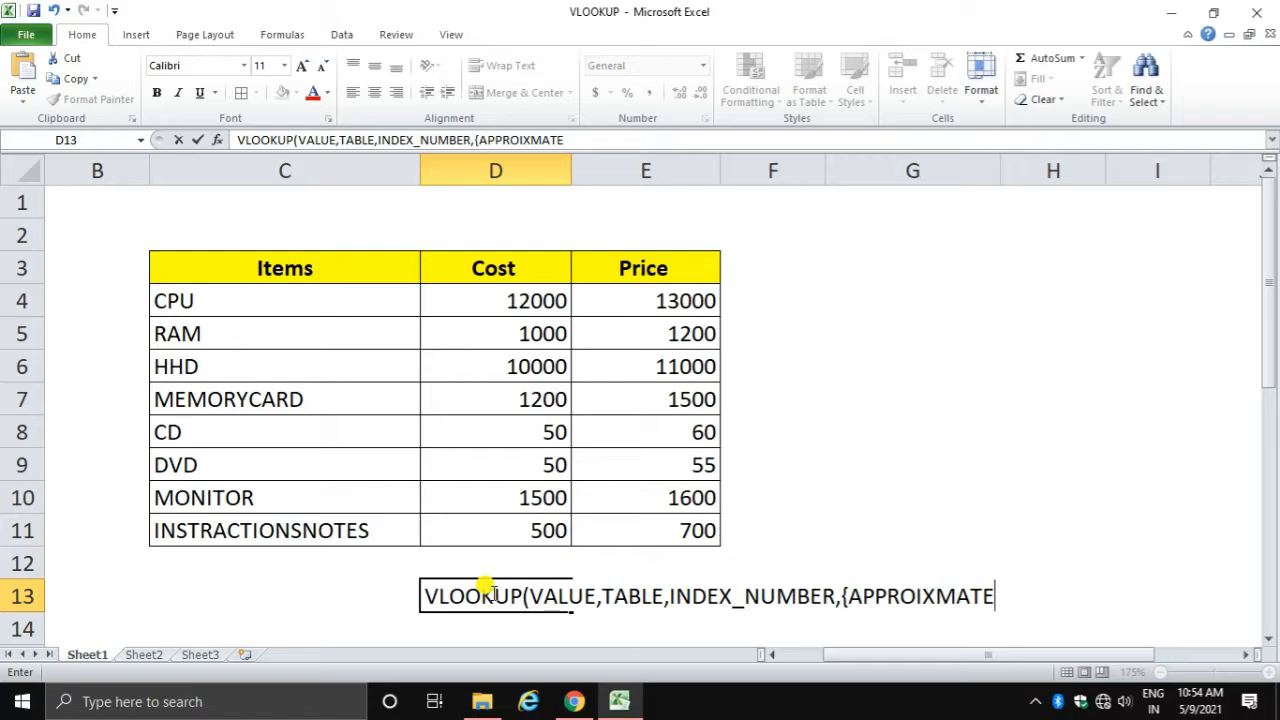
text(_MATCH)
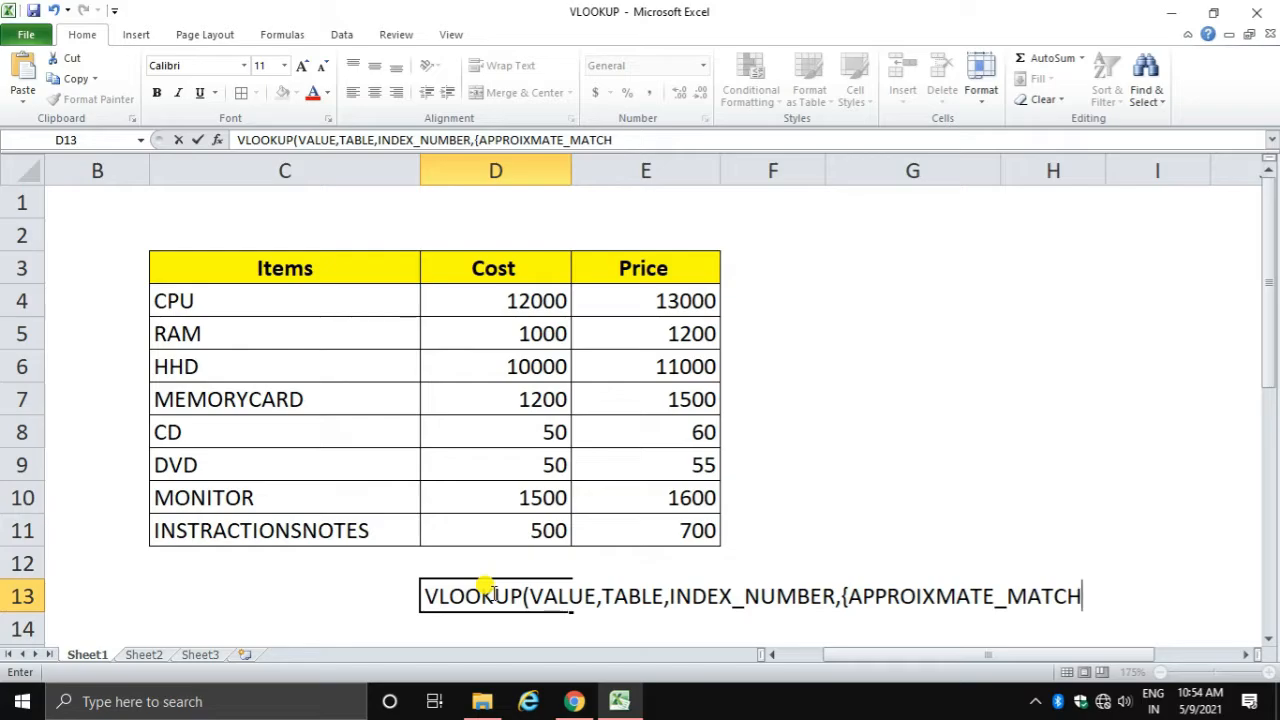
text(}))
scroll(480, 592, down, 1)
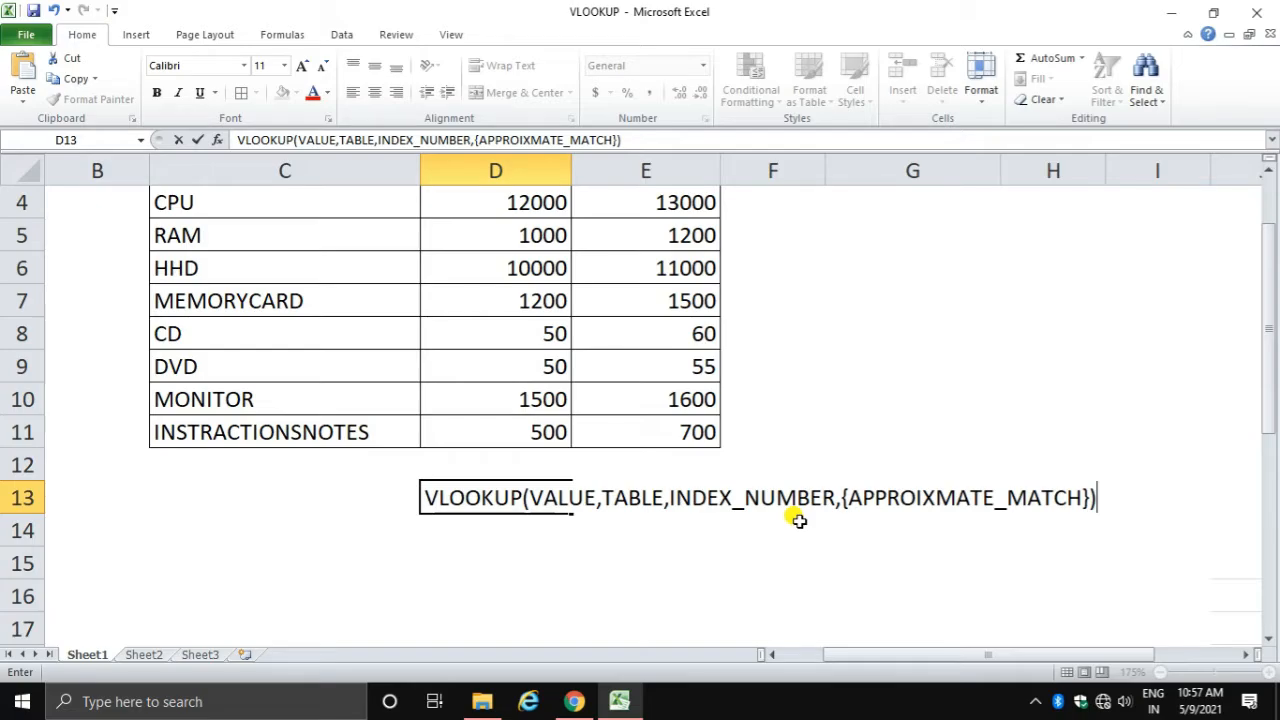
scroll(656, 490, up, 1)
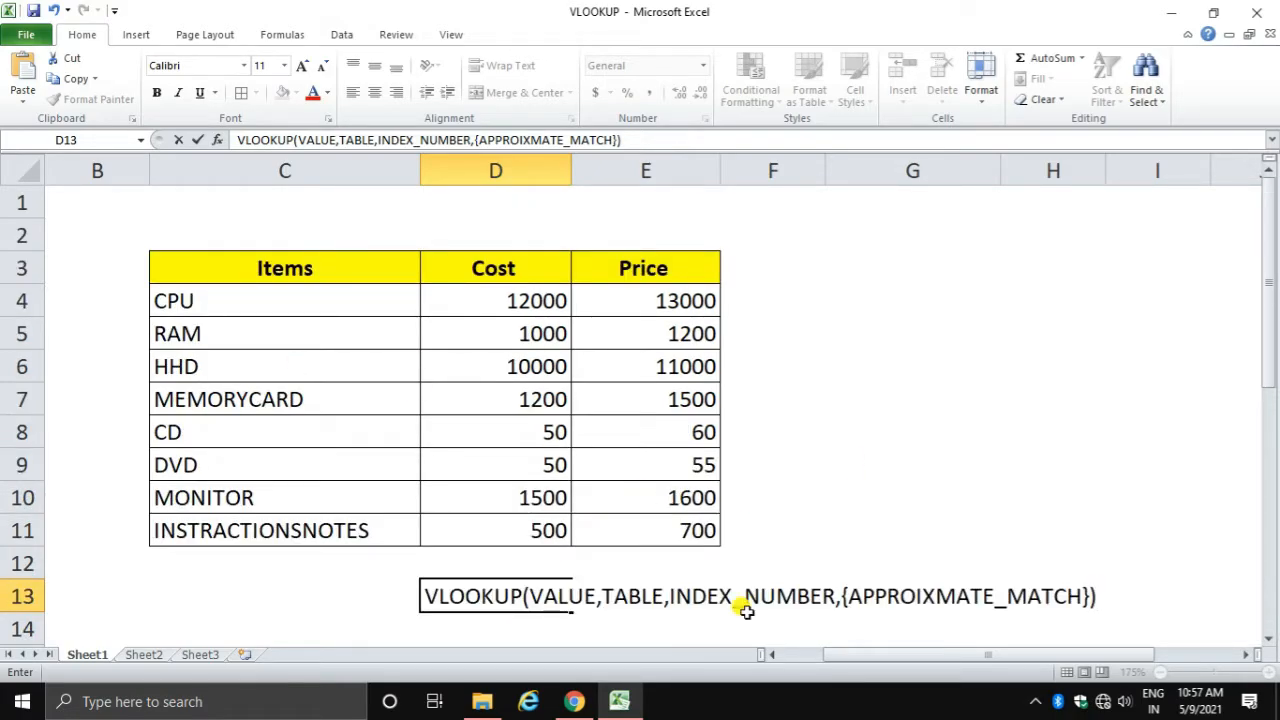
scroll(702, 560, down, 2)
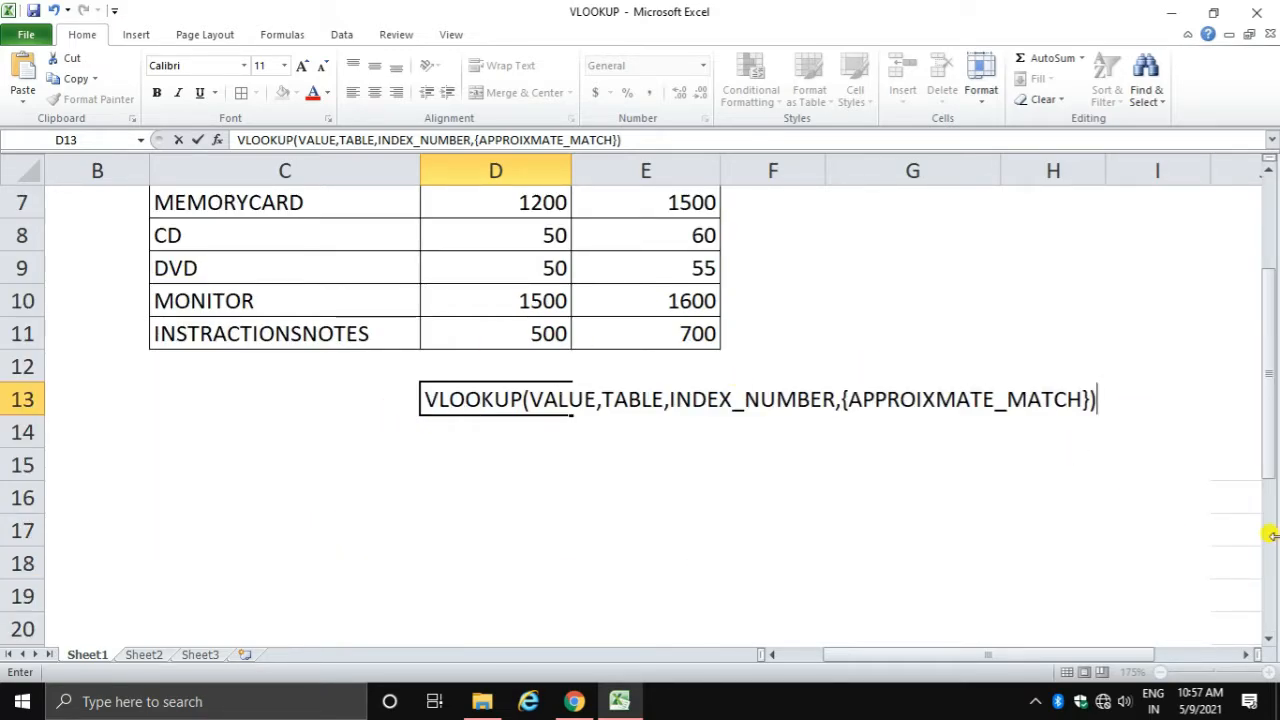
scroll(612, 571, up, 2)
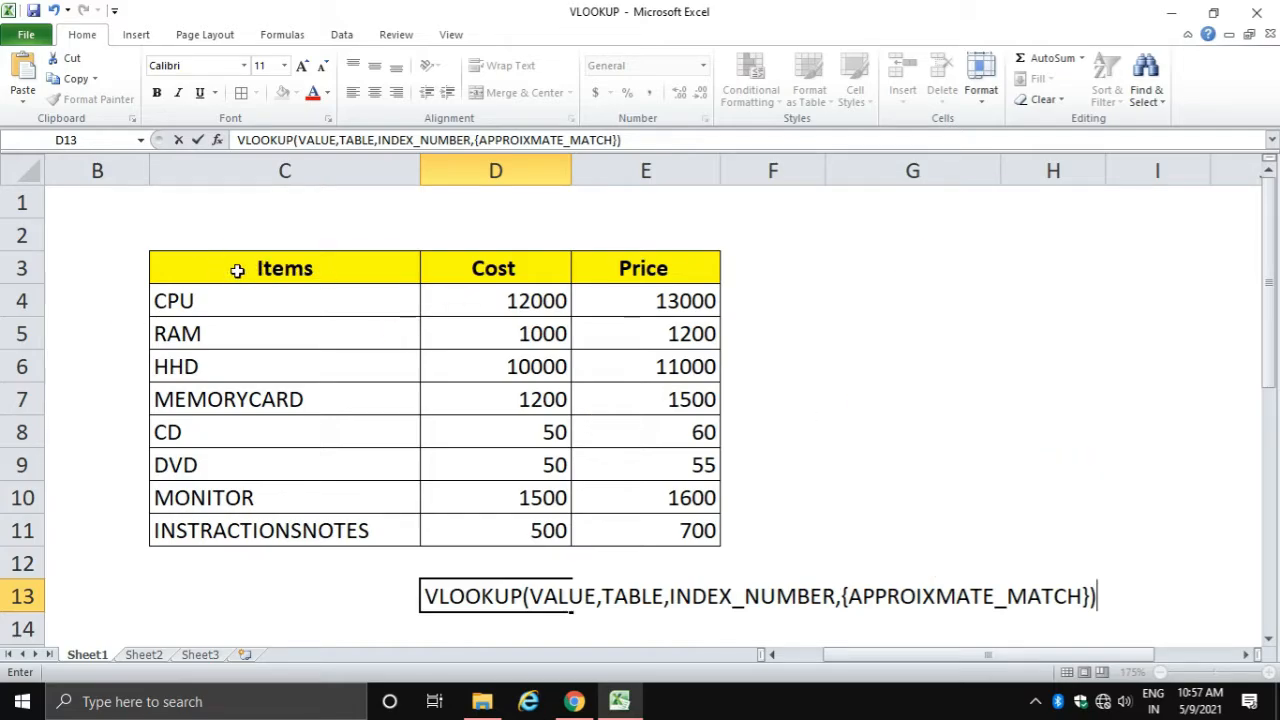
Try to copy the Items, Cost and Price header row to cell G5.
click(369, 265)
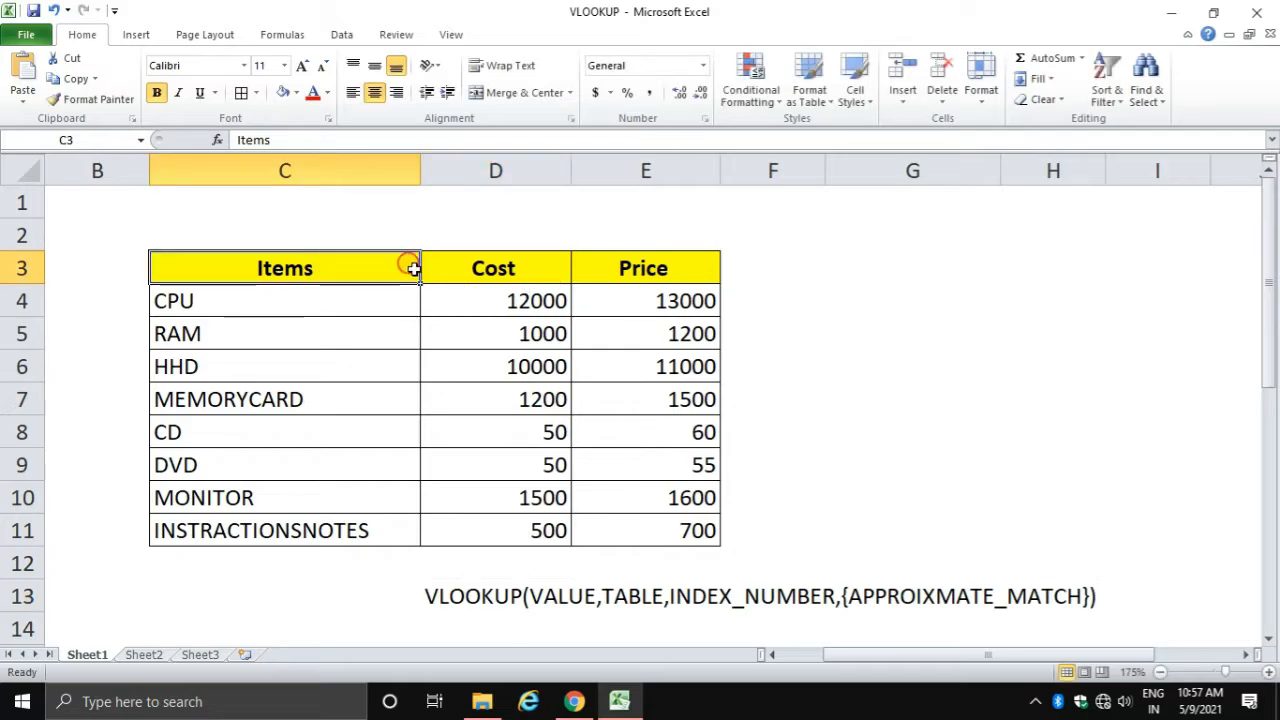
drag(413, 268, 742, 298)
click(666, 266)
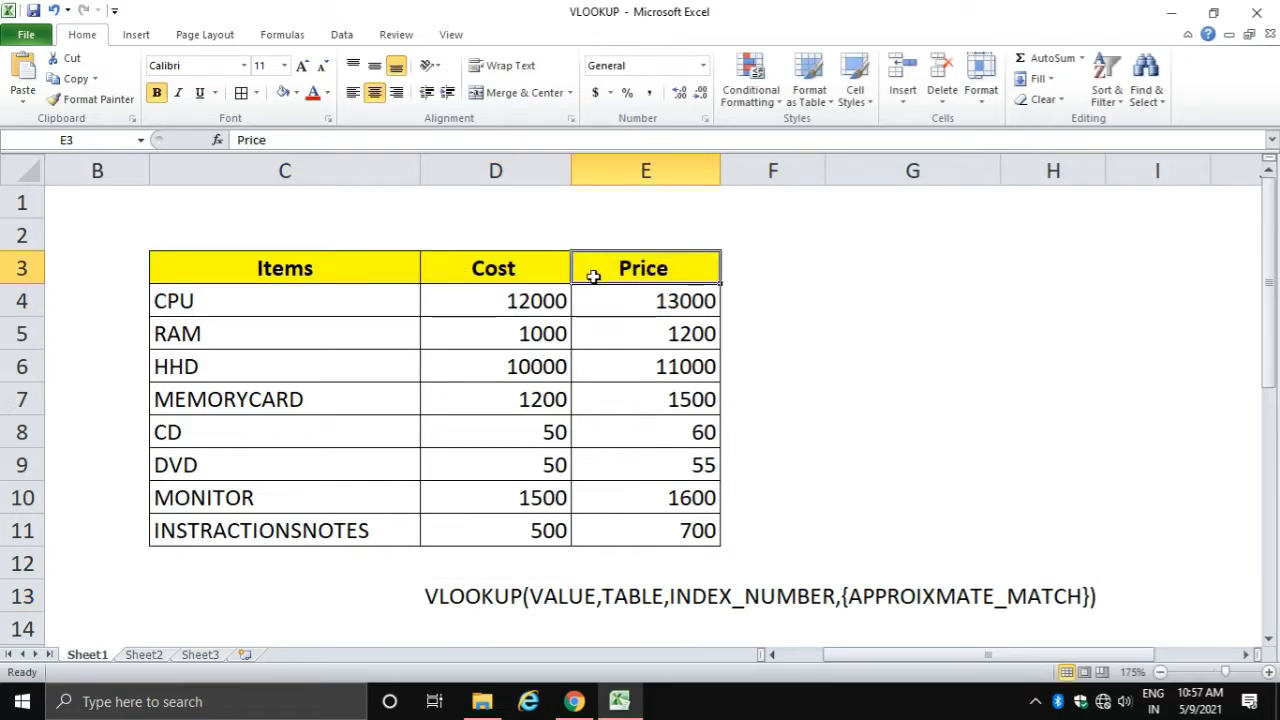
drag(374, 266, 580, 259)
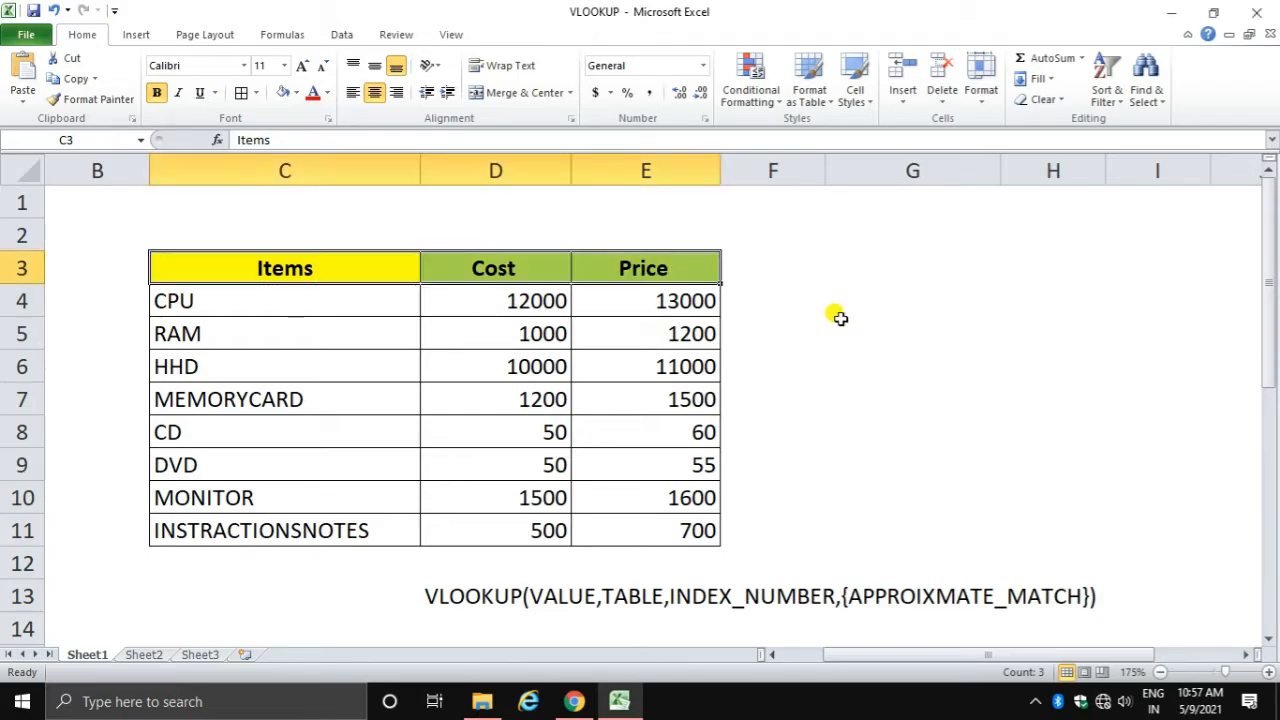
click(905, 320)
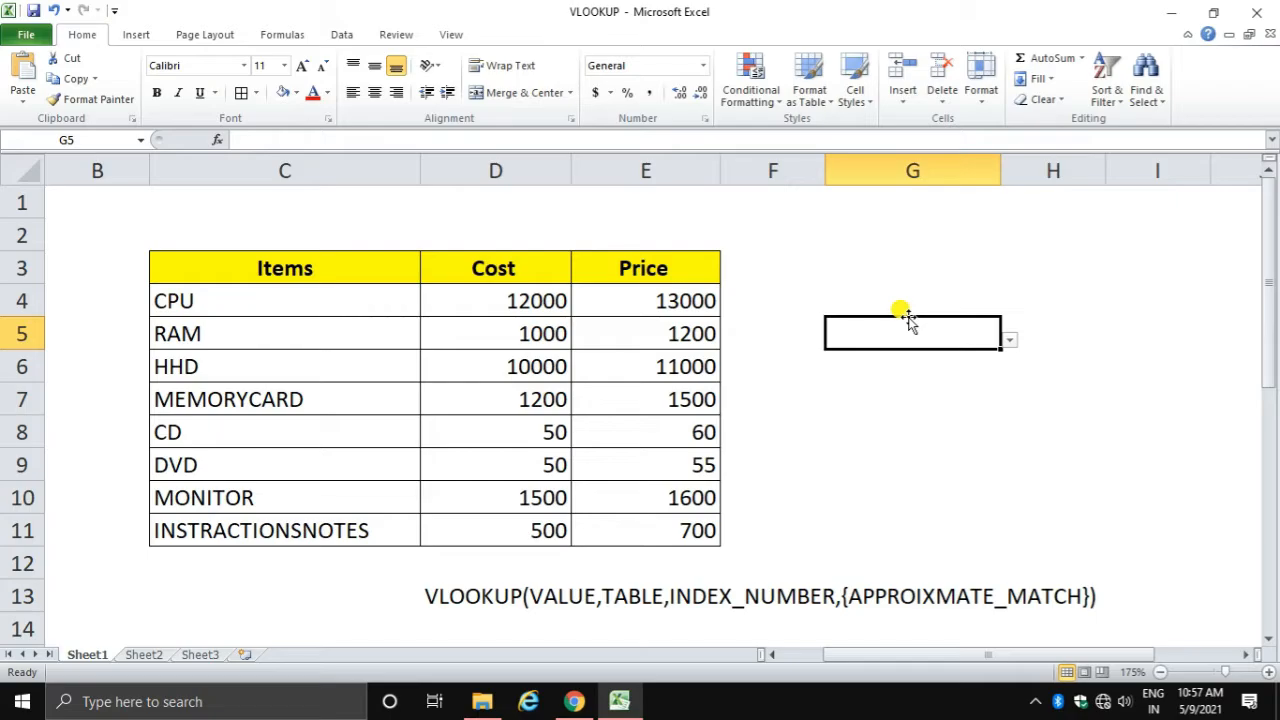
key(ctrl+v)
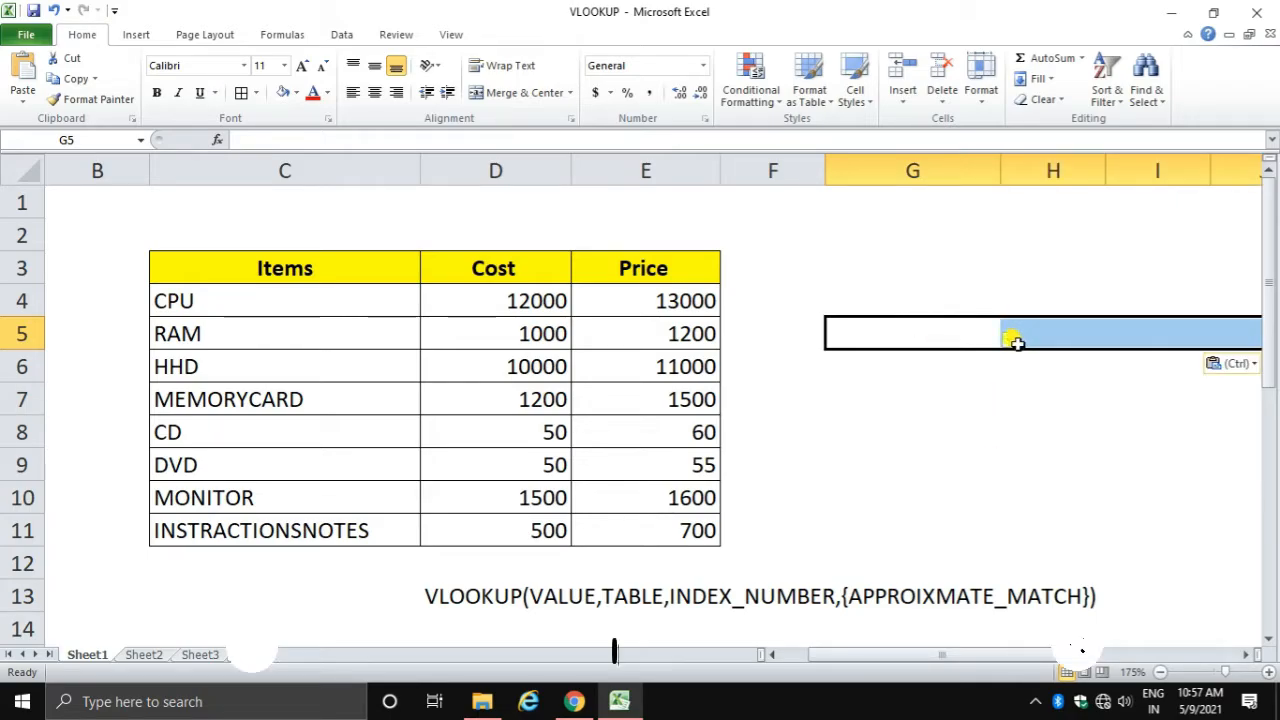
click(966, 430)
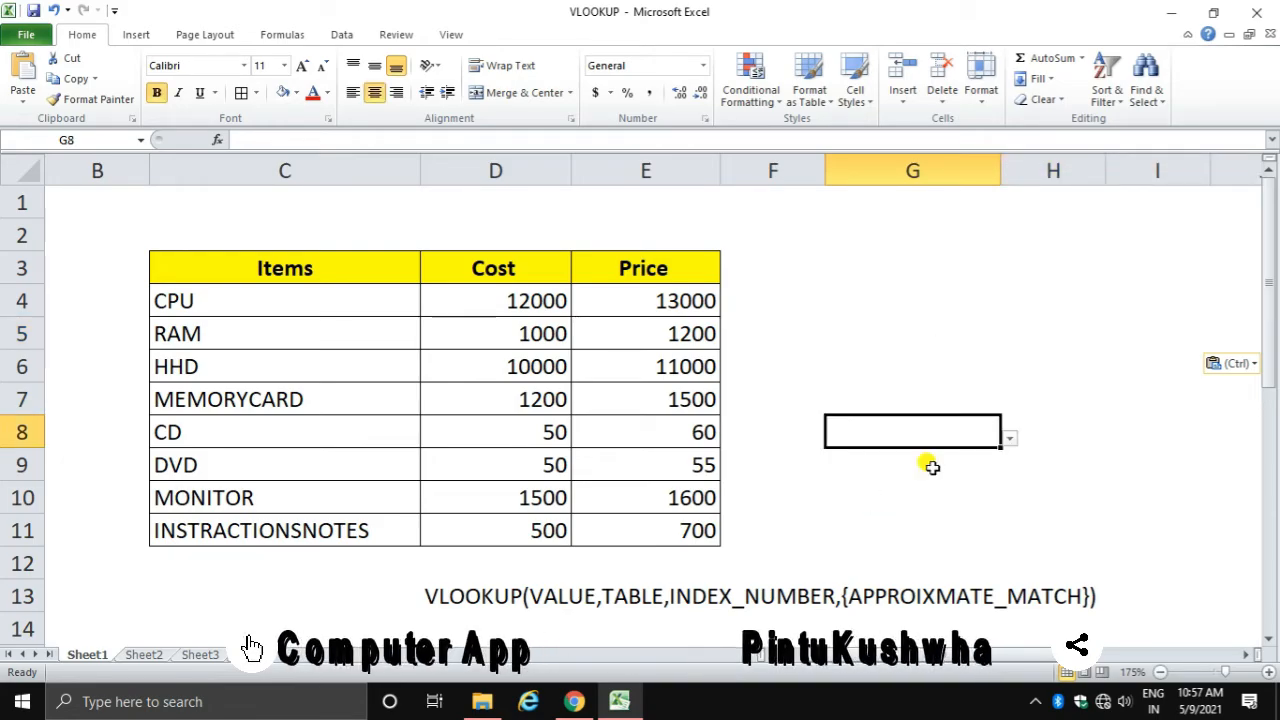
scroll(729, 566, down, 4)
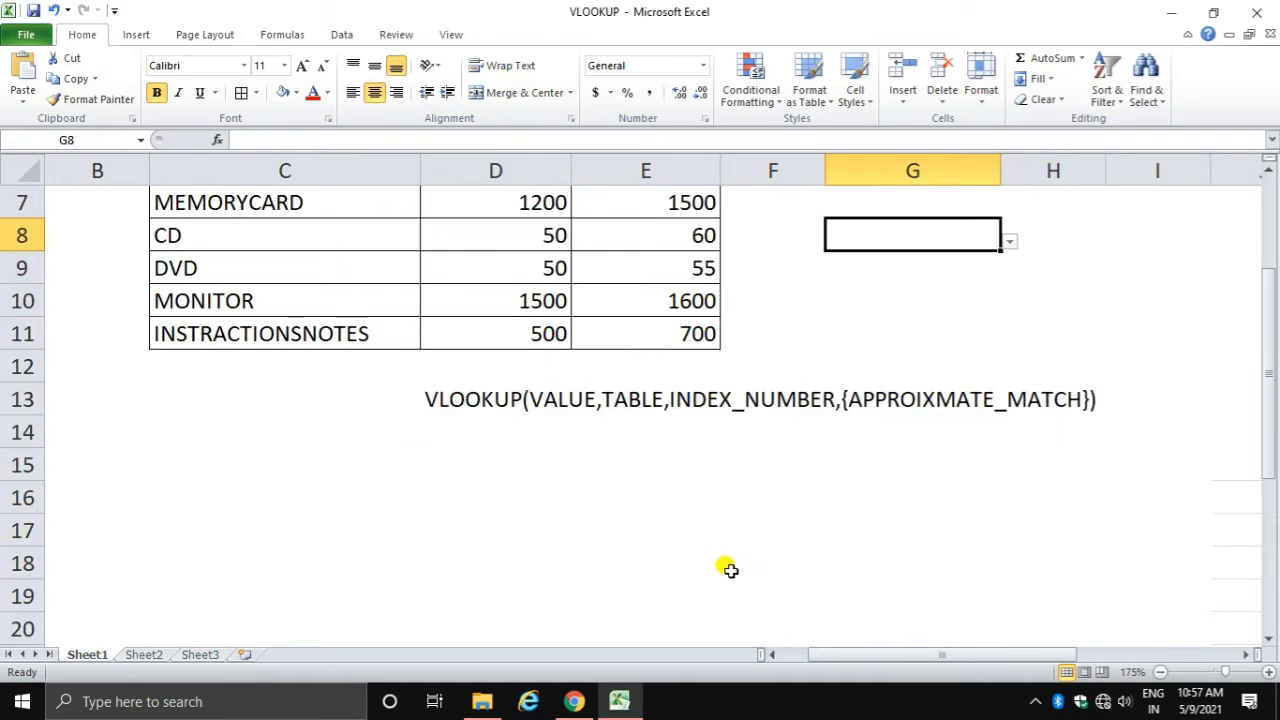
click(63, 443)
Copy the Items, Cost and Price header cells C3:E3 and paste them starting at cell C19.
scroll(235, 480, up, 3)
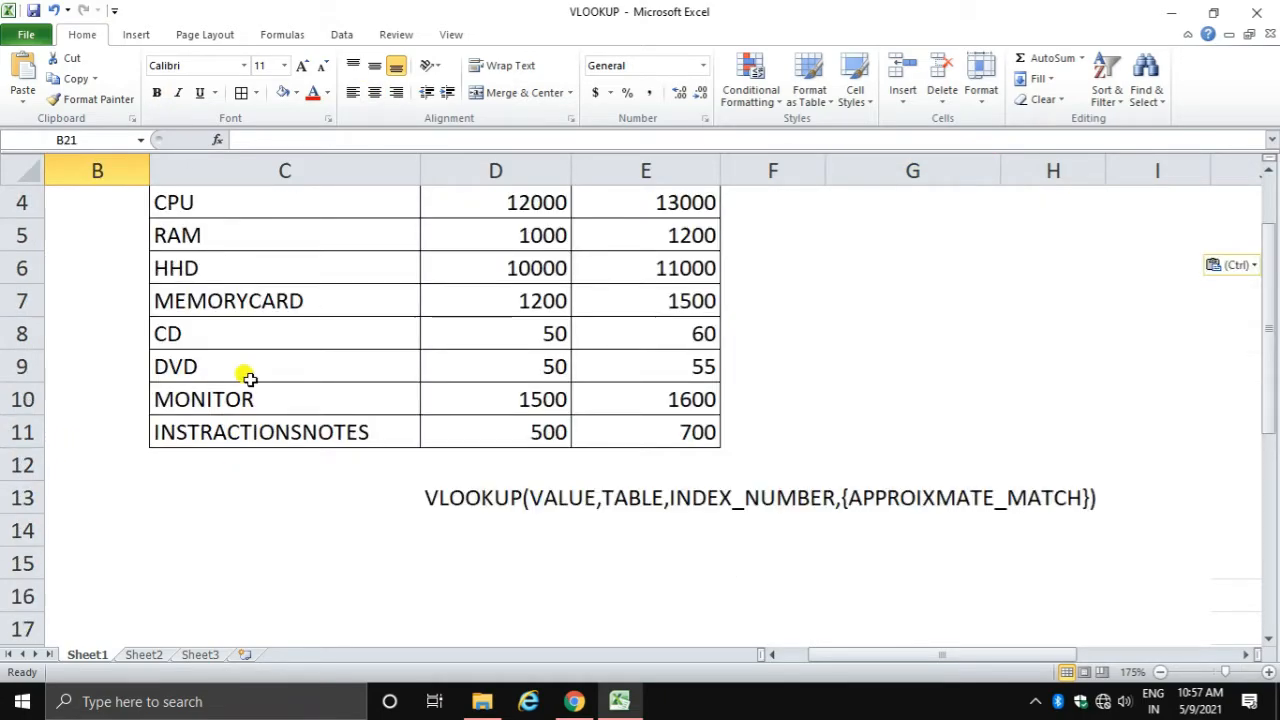
scroll(235, 360, up, 1)
drag(228, 272, 588, 275)
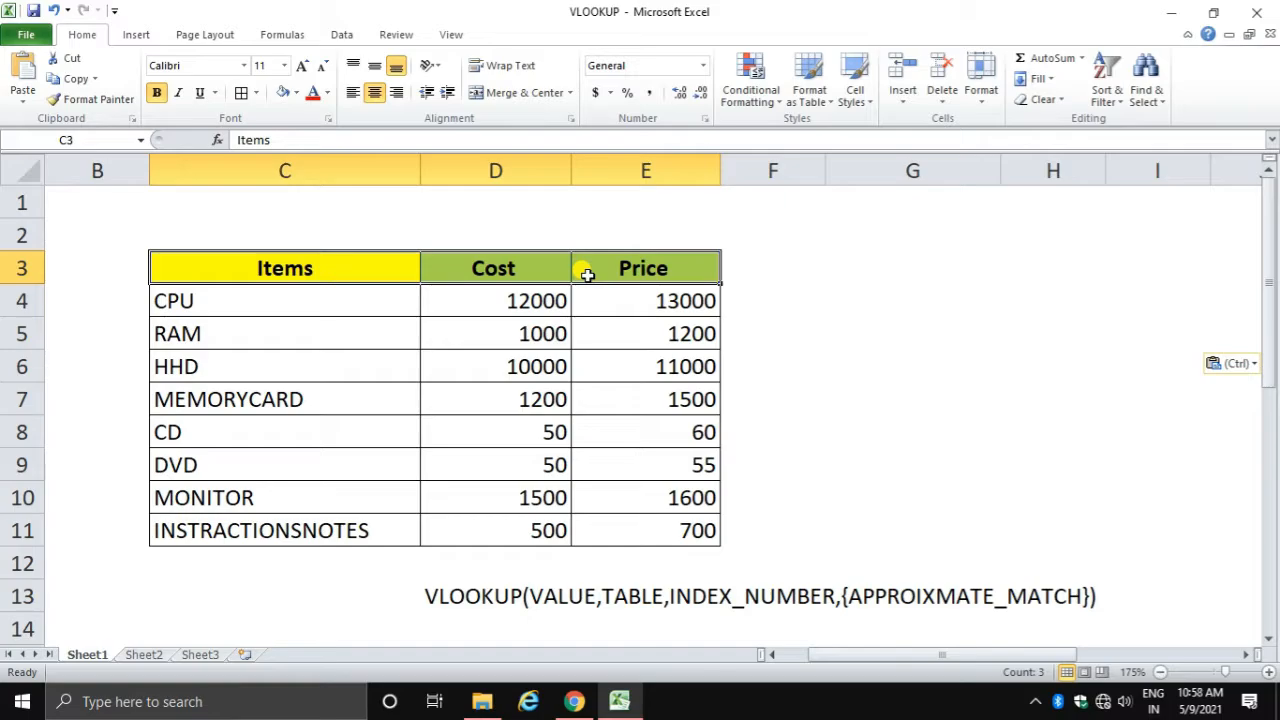
key(ctrl+c)
scroll(588, 275, down, 4)
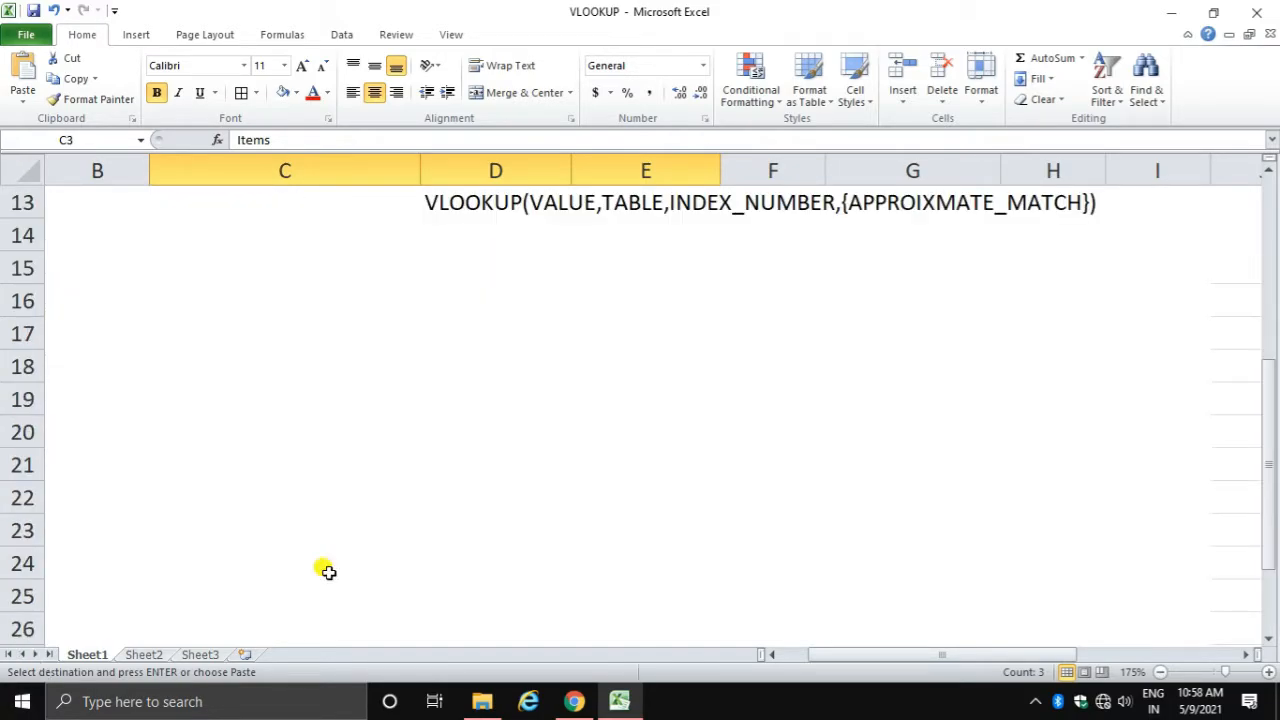
click(228, 394)
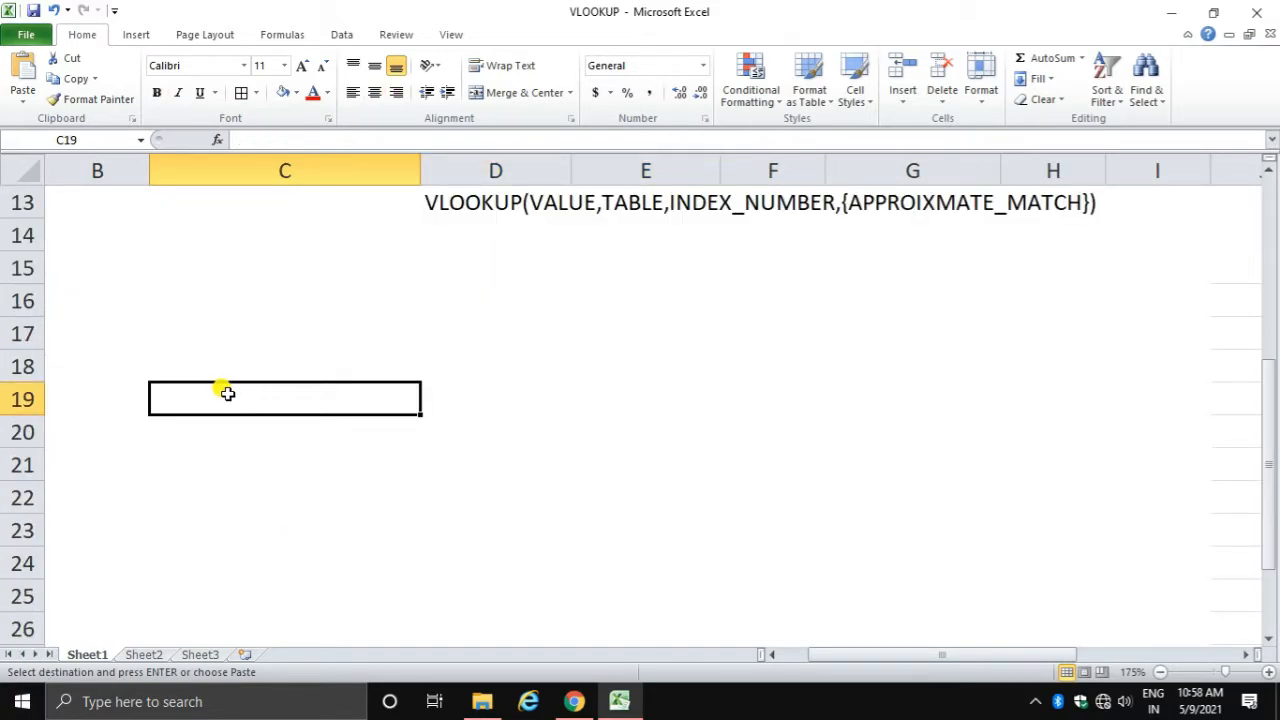
key(ctrl+v)
click(432, 488)
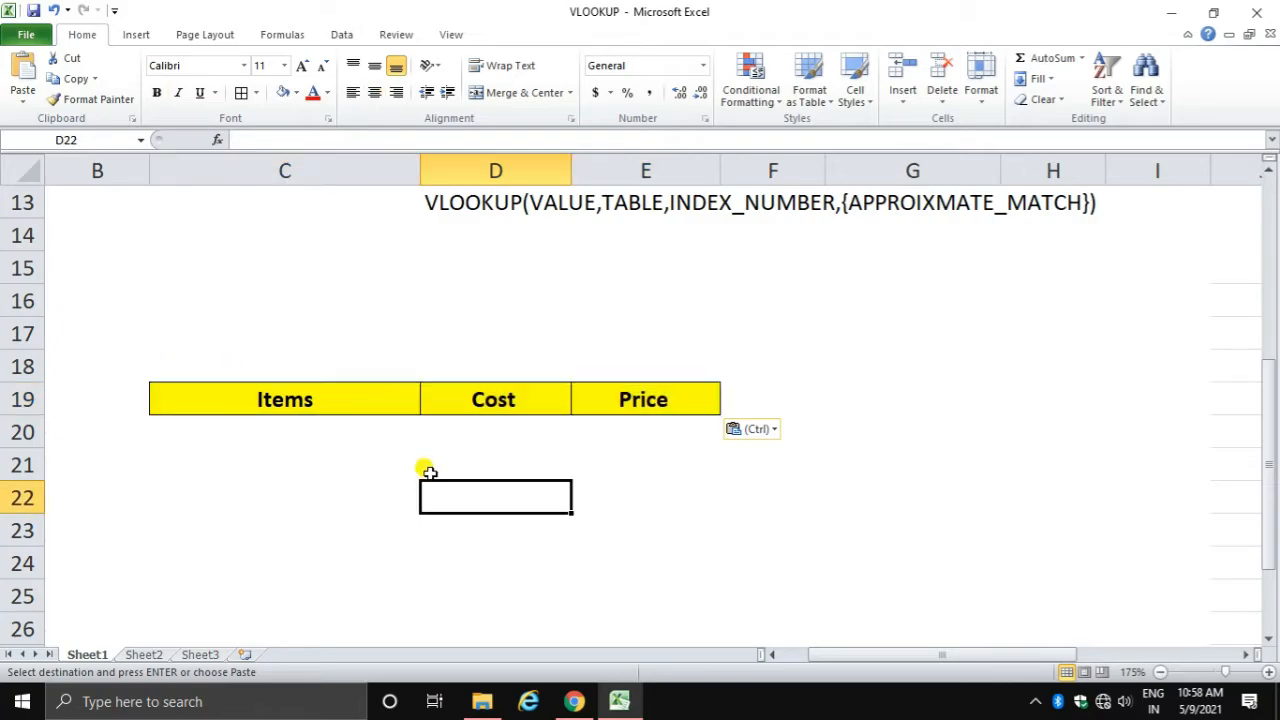
Apply data validation to cell C19 that allows a List with the source =$C$3:$C$11.
click(366, 400)
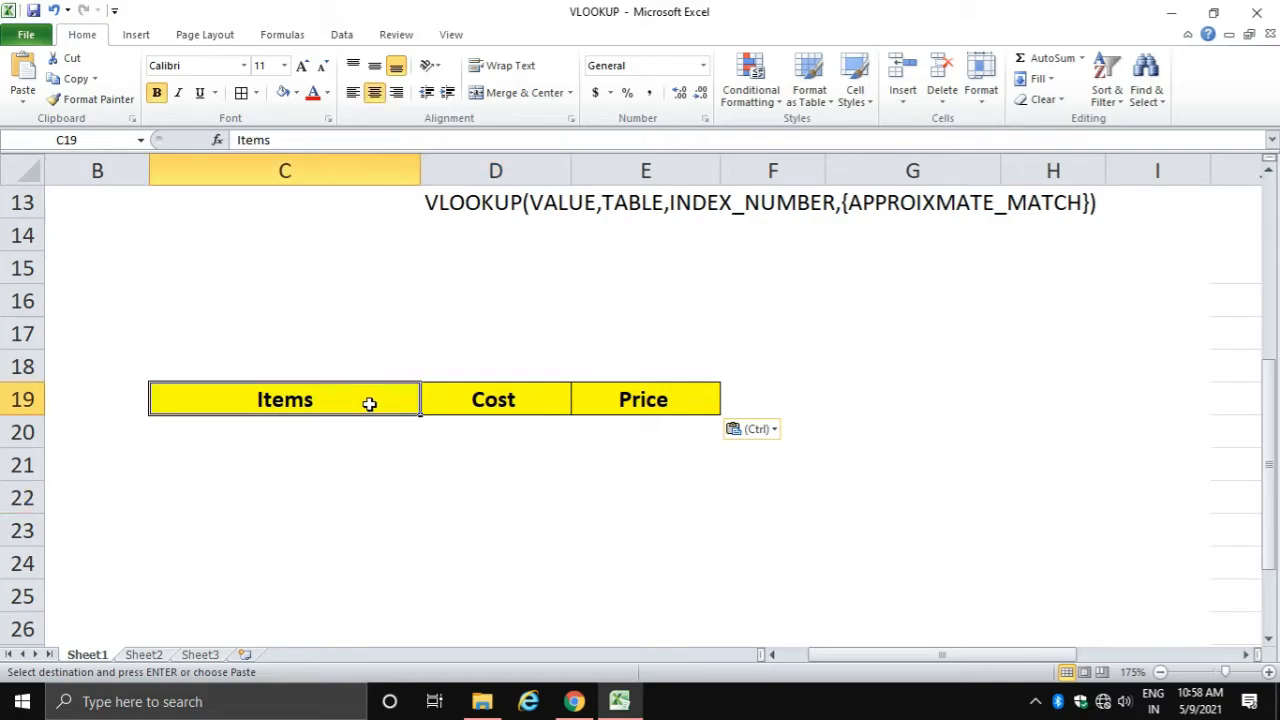
click(336, 34)
click(738, 100)
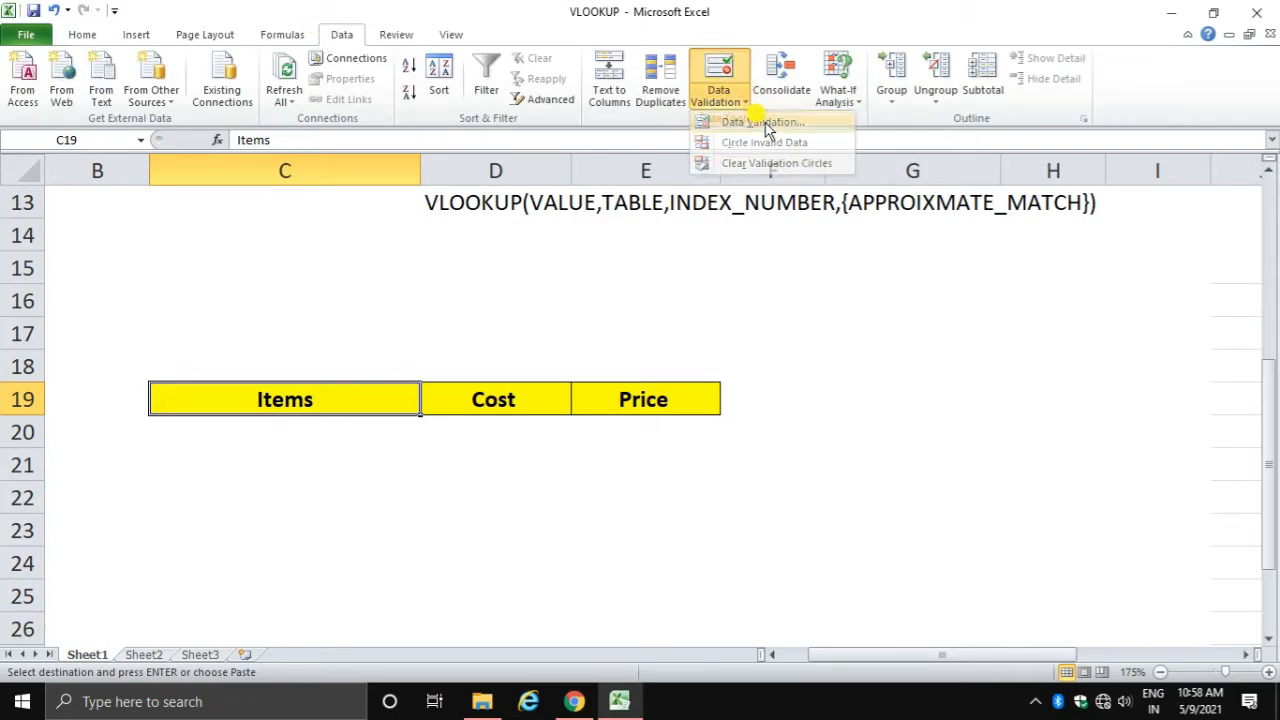
click(752, 122)
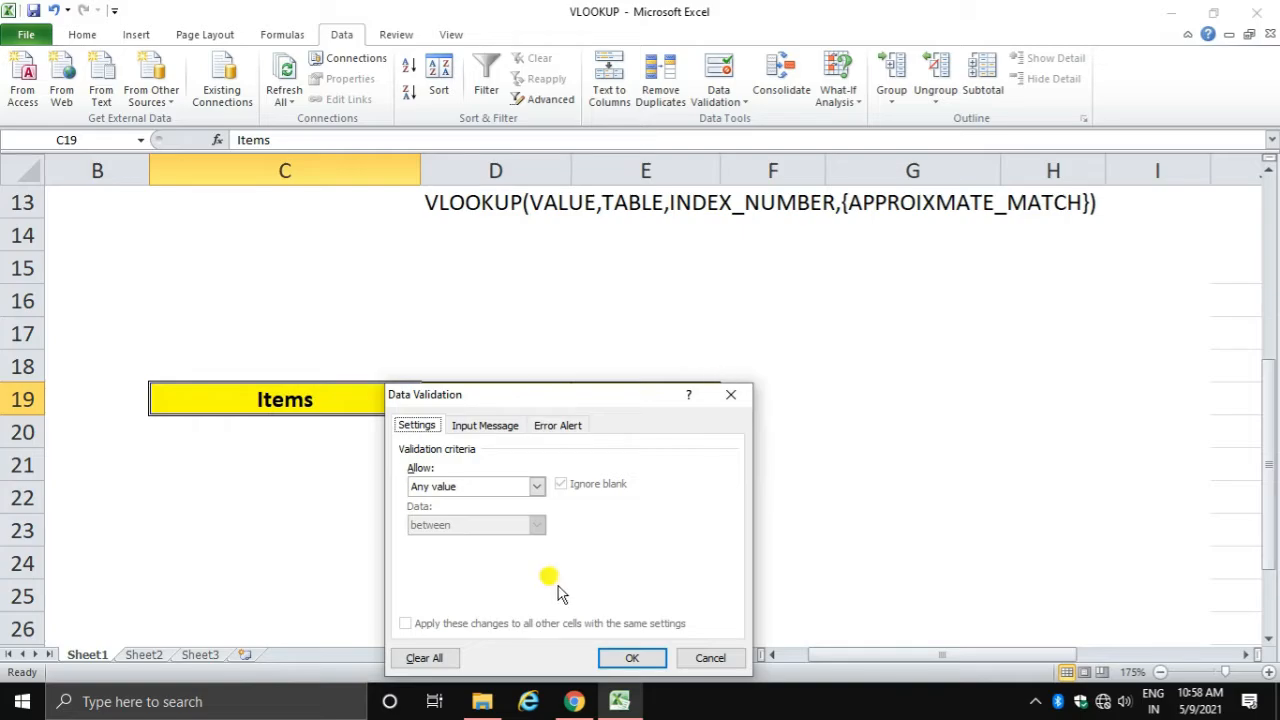
click(537, 488)
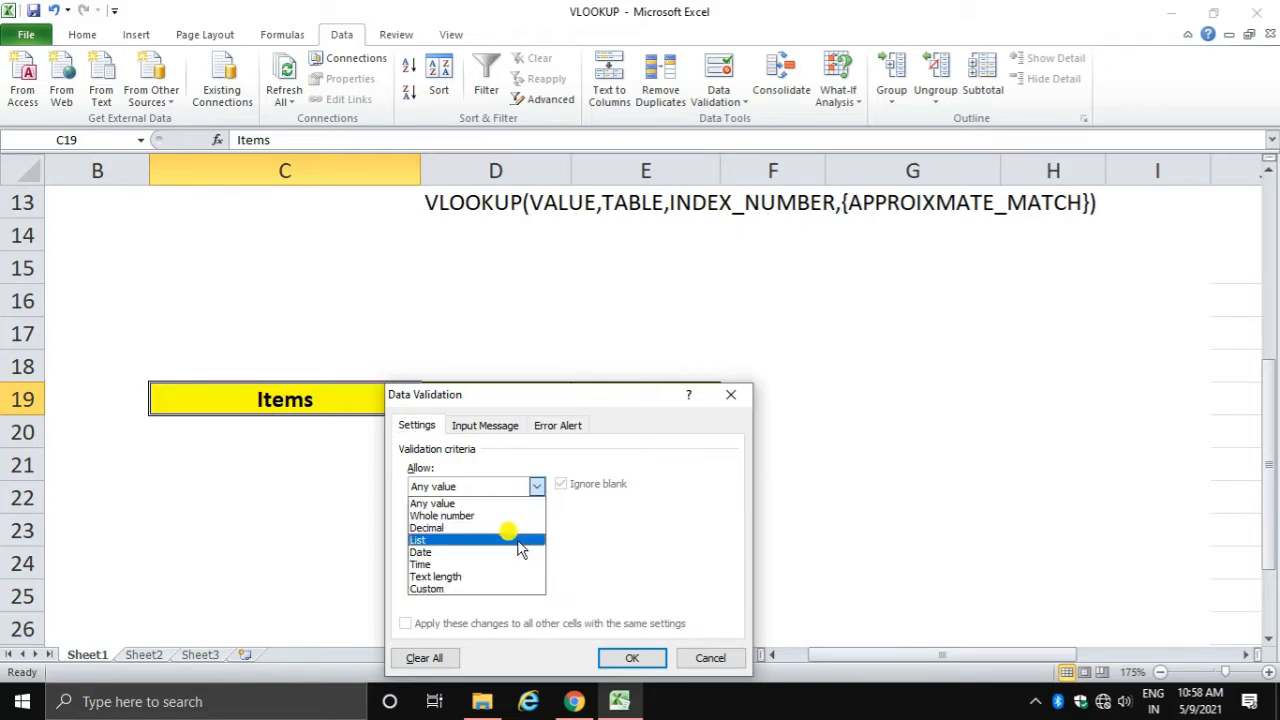
click(518, 542)
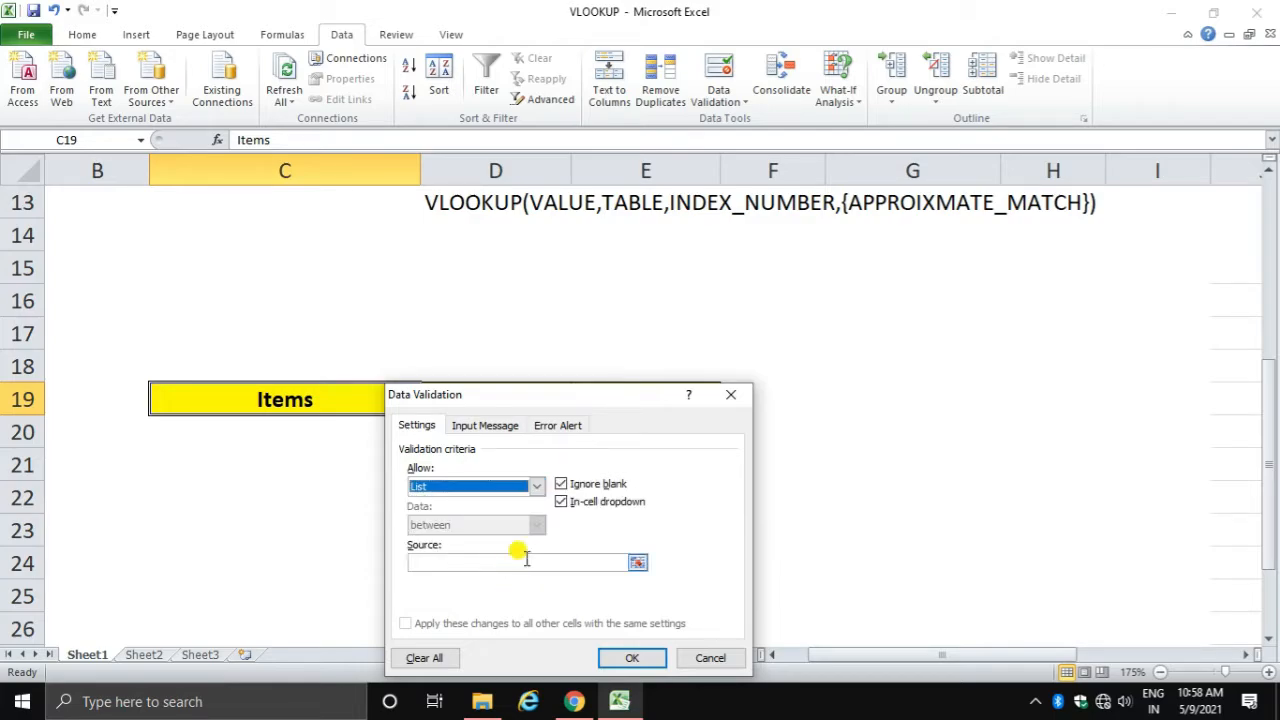
click(526, 560)
scroll(345, 405, up, 4)
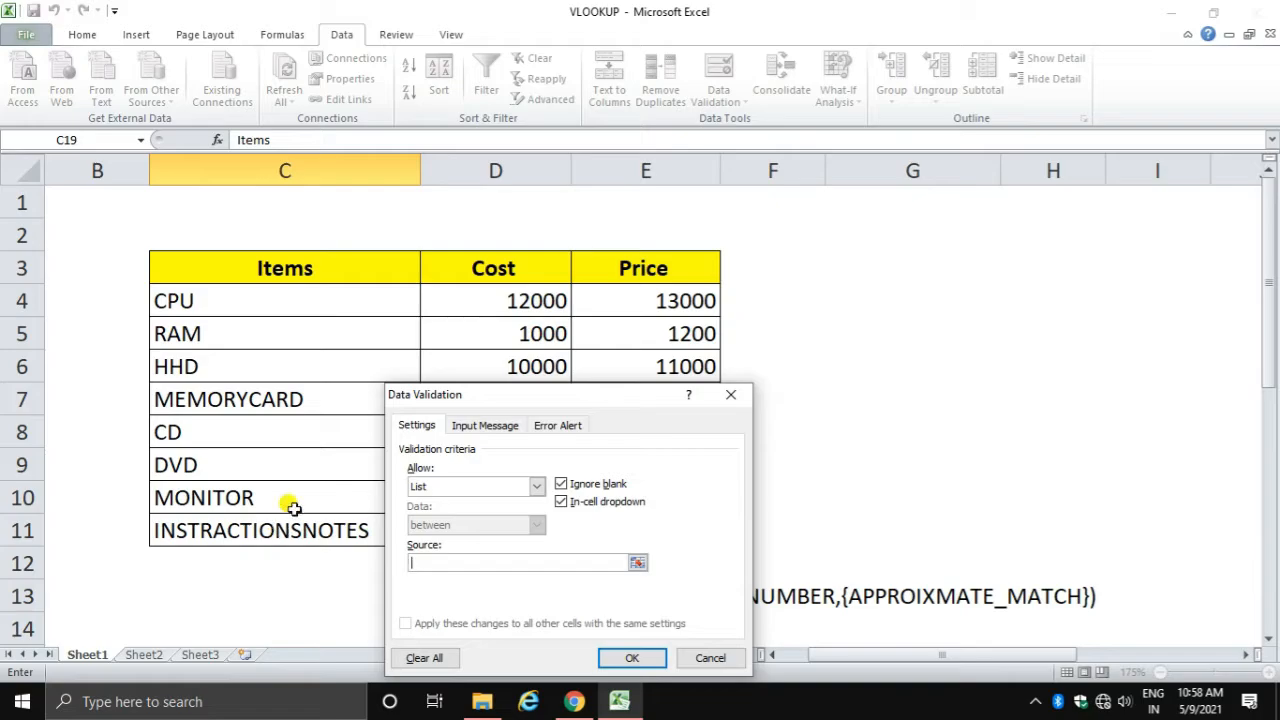
drag(394, 266, 371, 511)
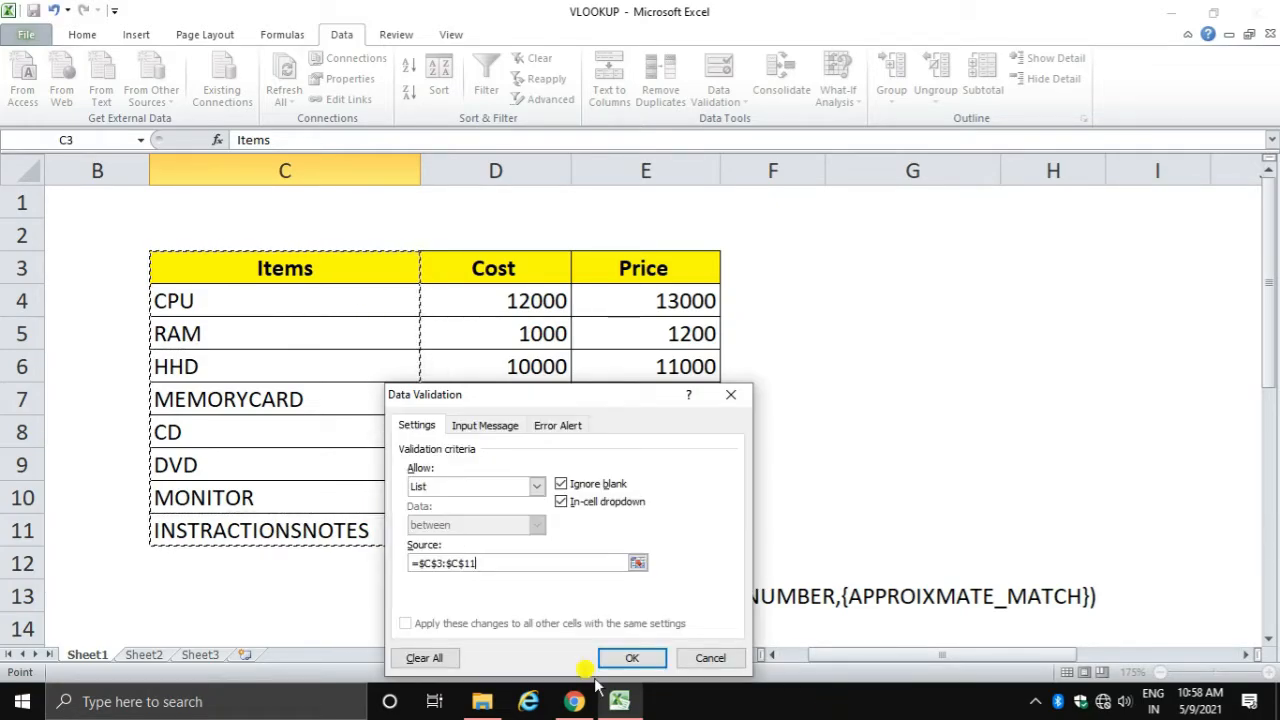
click(620, 657)
scroll(620, 537, down, 4)
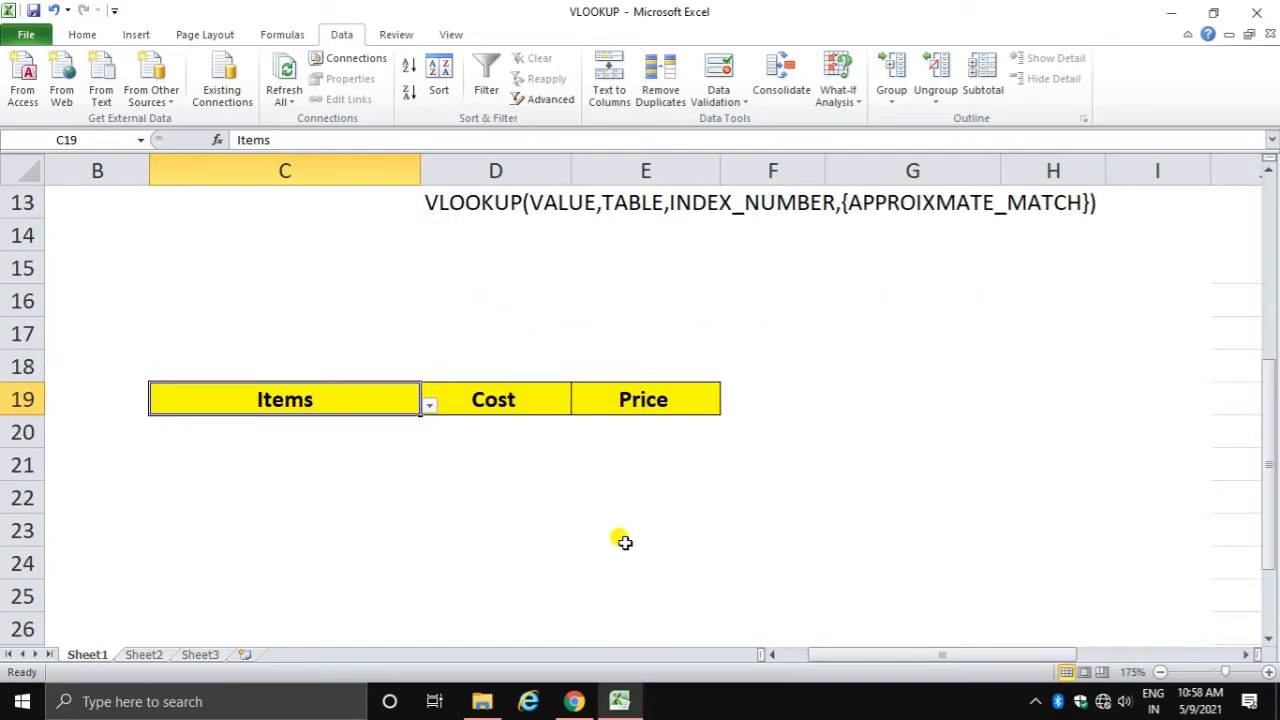
Check the item choices offered in cell C19, and begin a VLOOKUP in cell C20 with C19 as its lookup value.
click(429, 408)
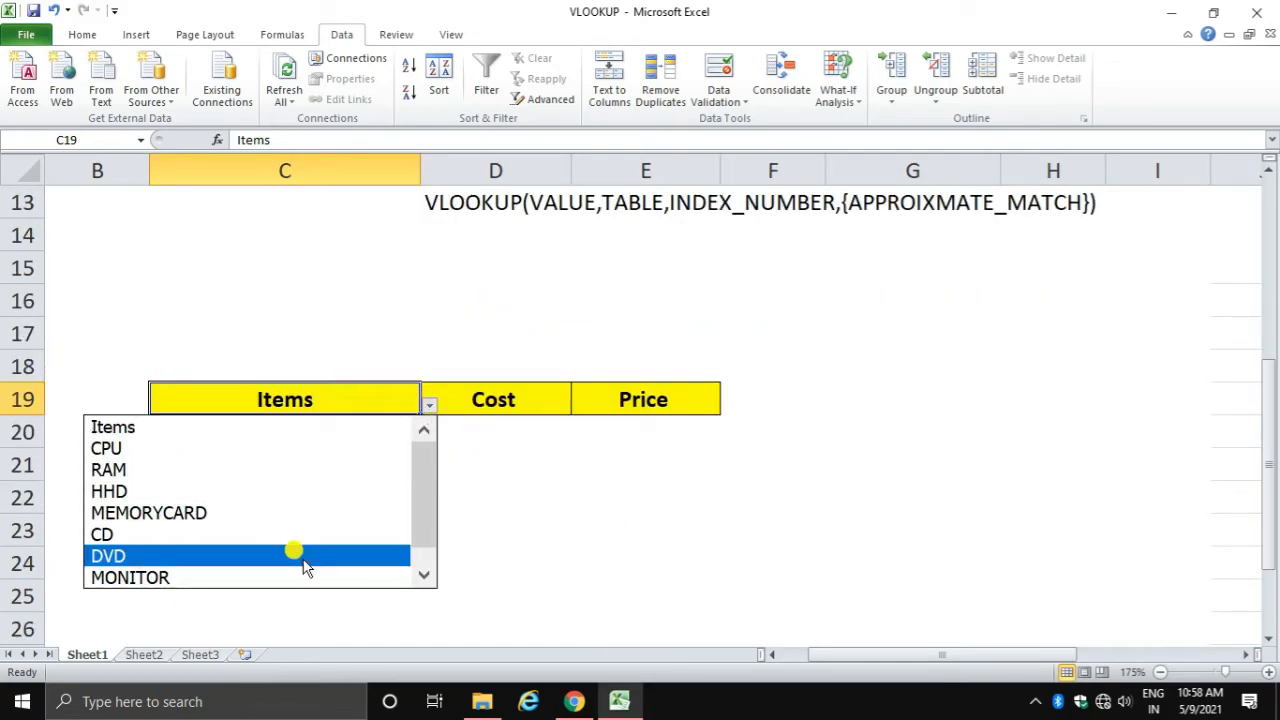
click(552, 520)
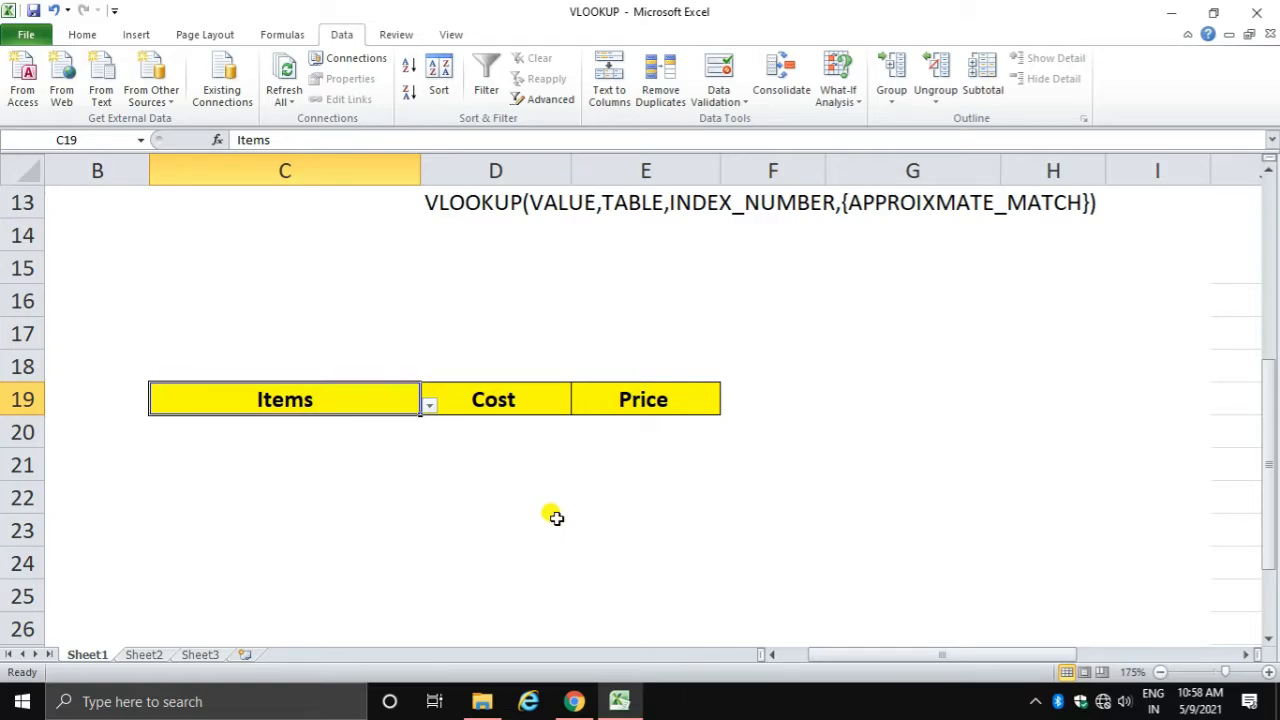
click(248, 440)
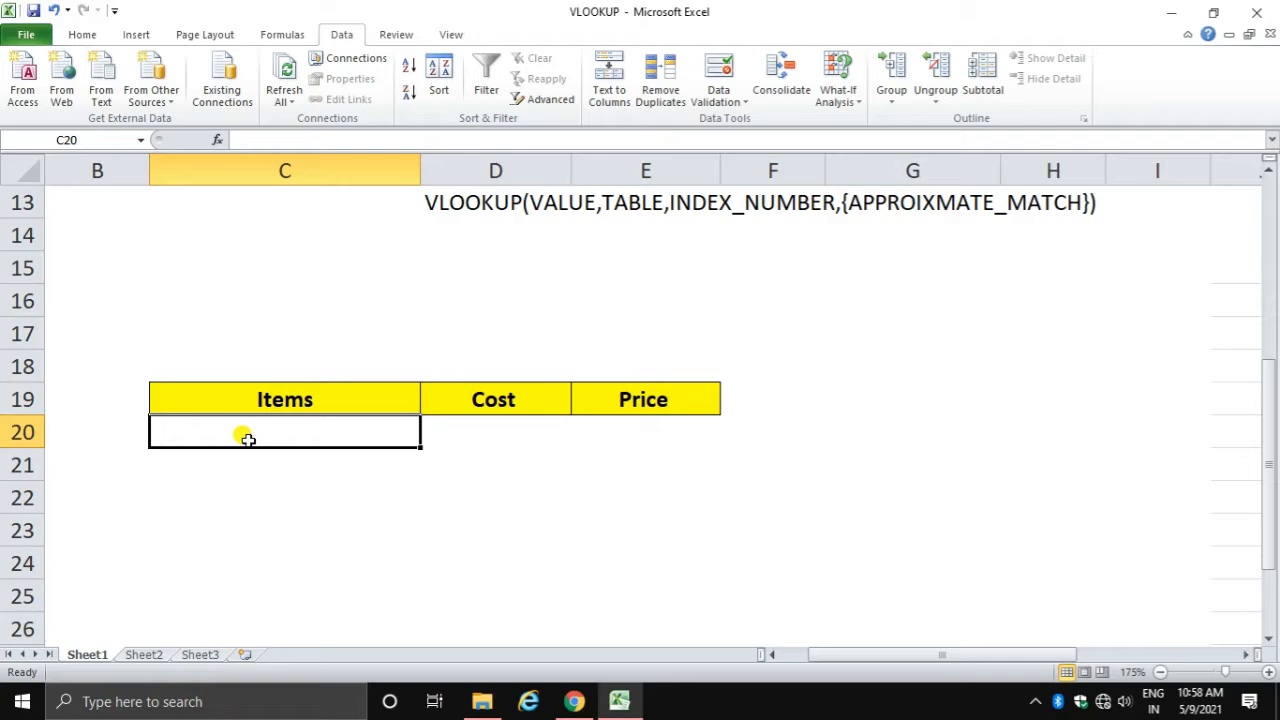
text(=)
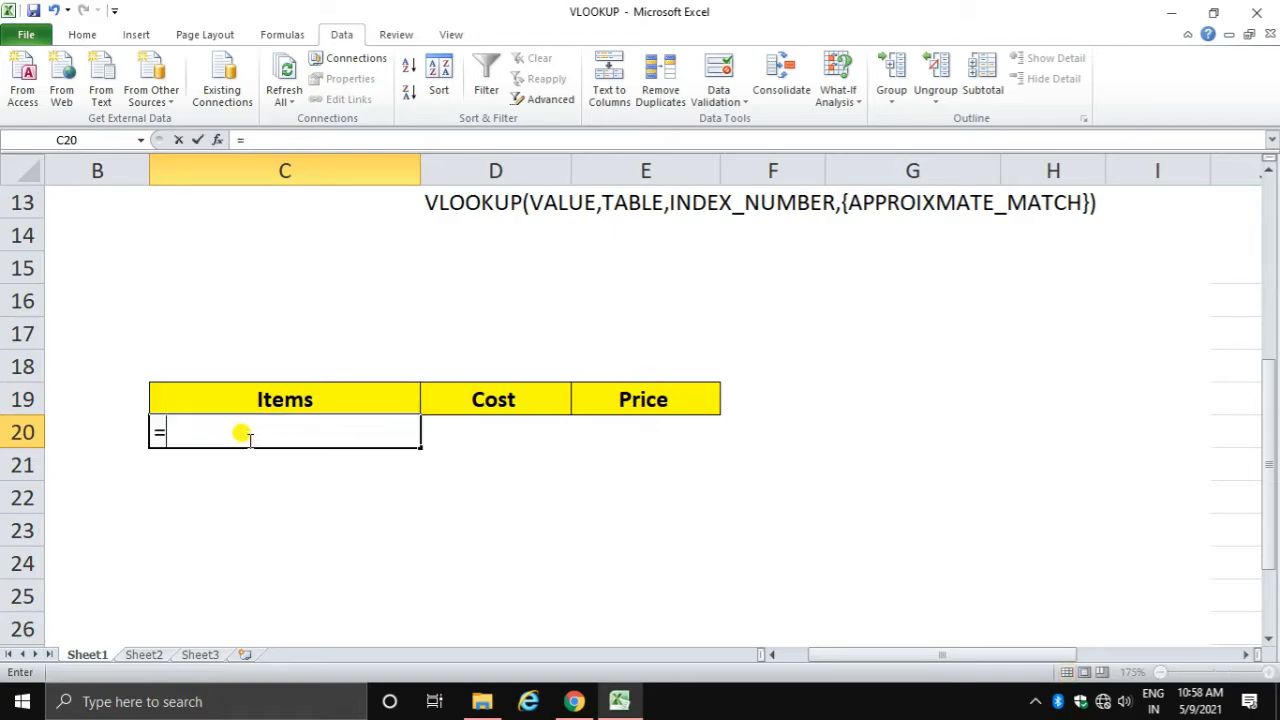
text(VC)
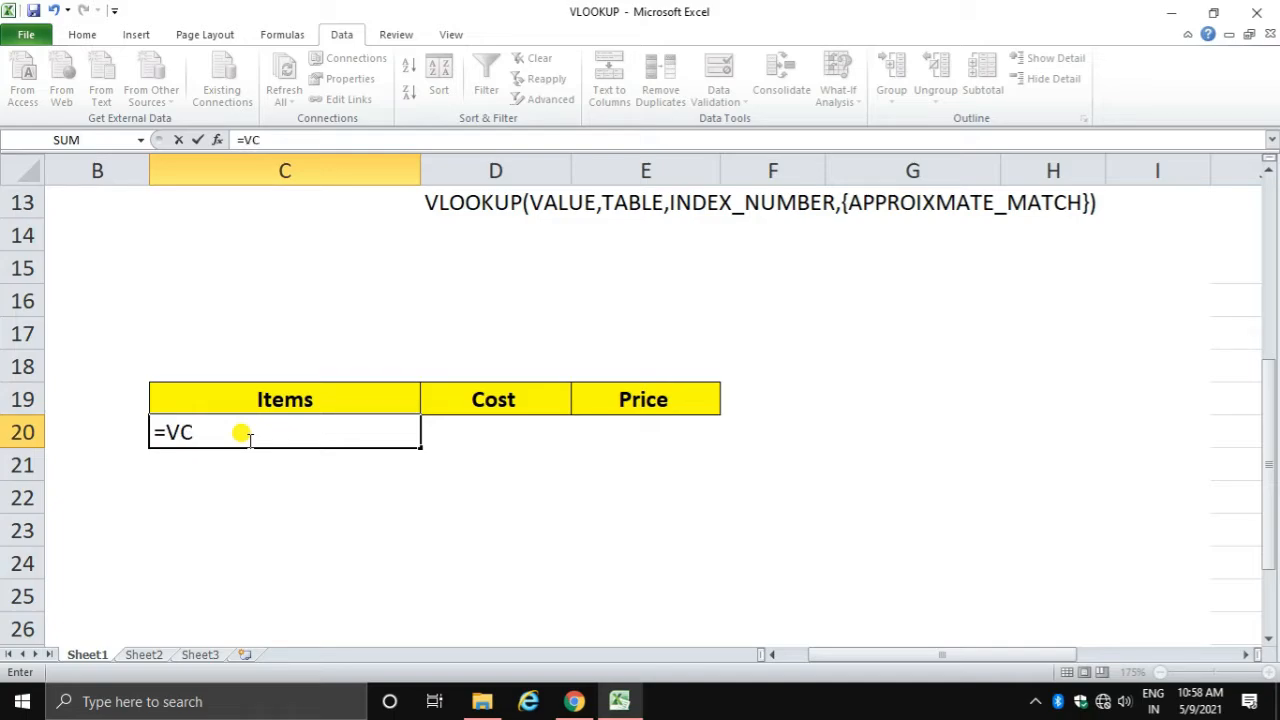
key(BackSpace)
text(LOOK)
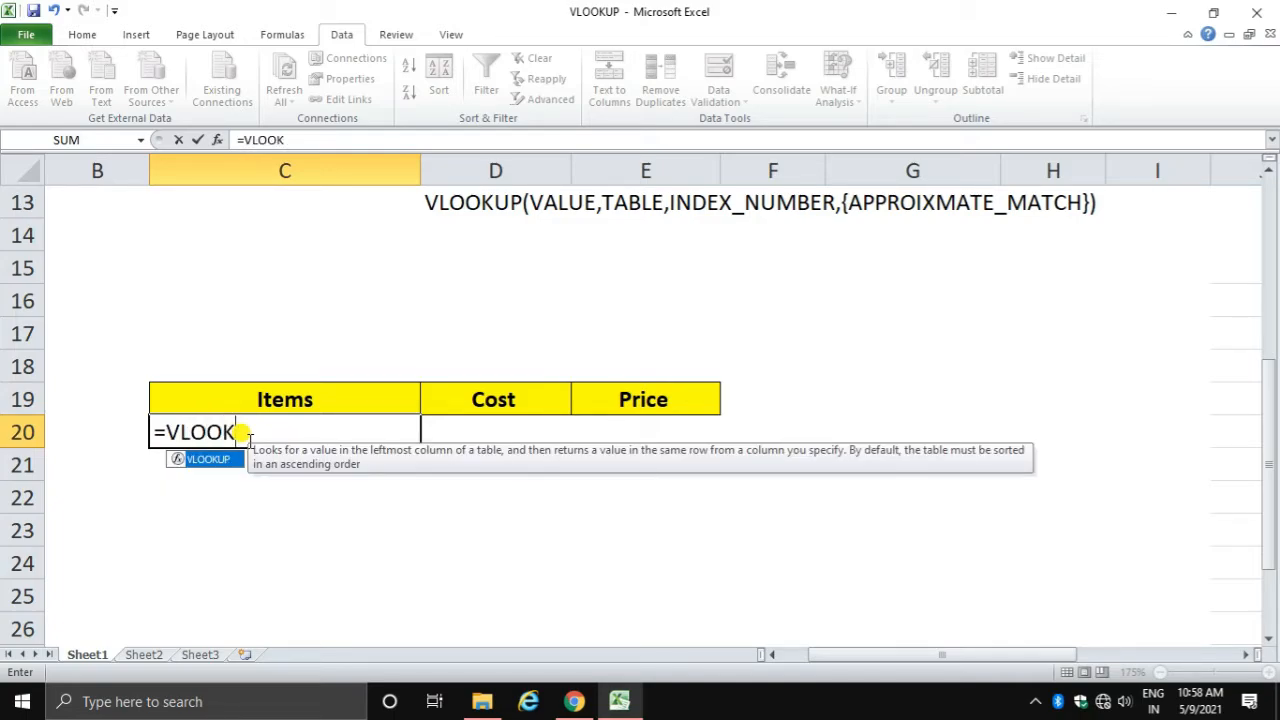
text(UP()
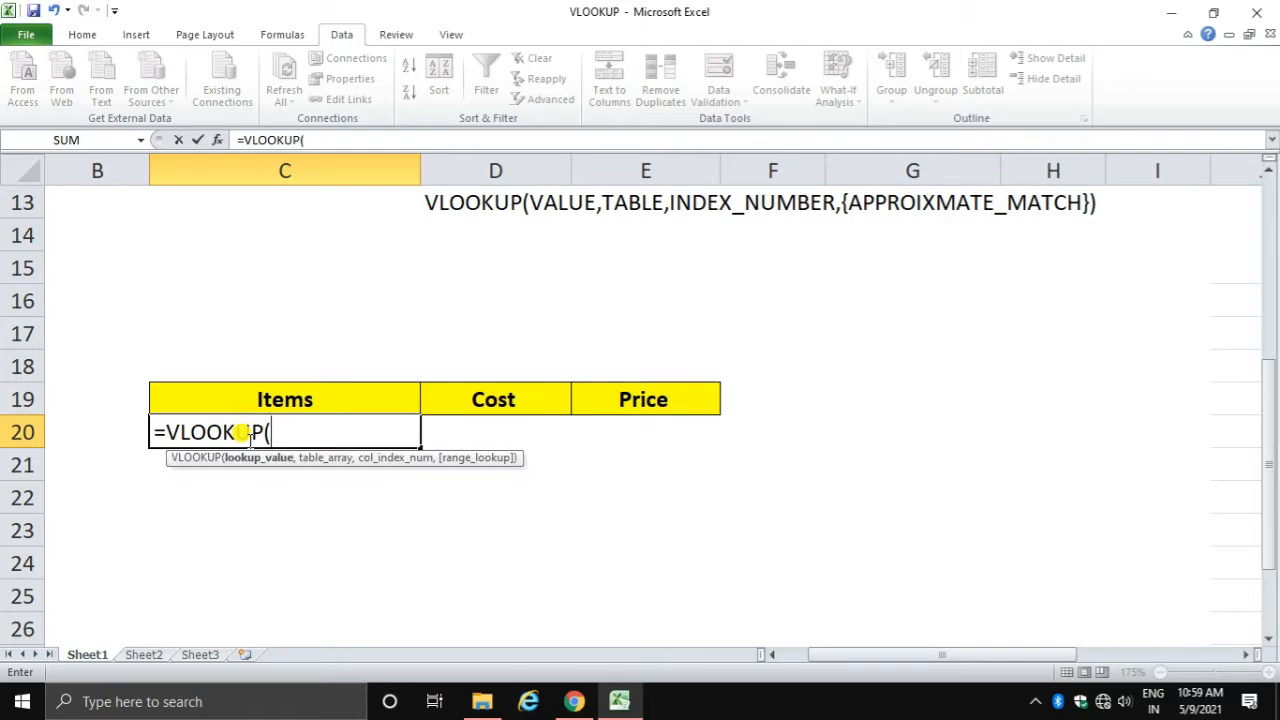
key(ctrl+a)
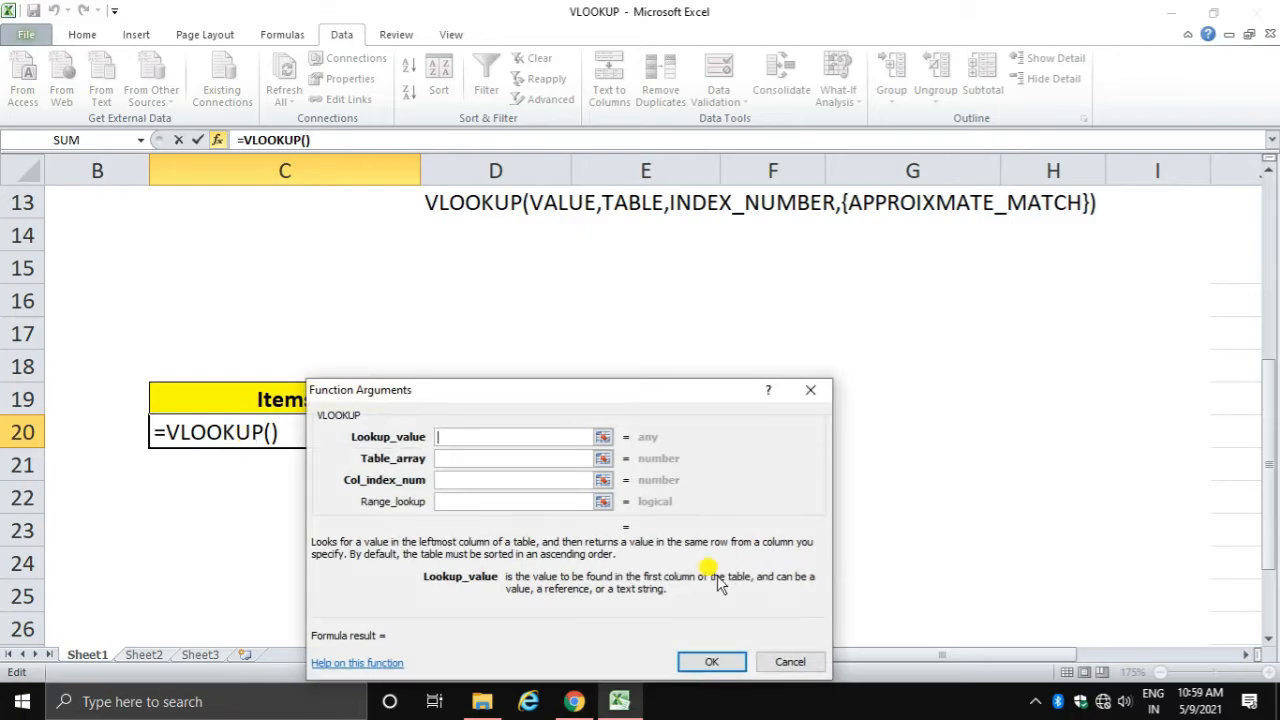
scroll(395, 445, up, 4)
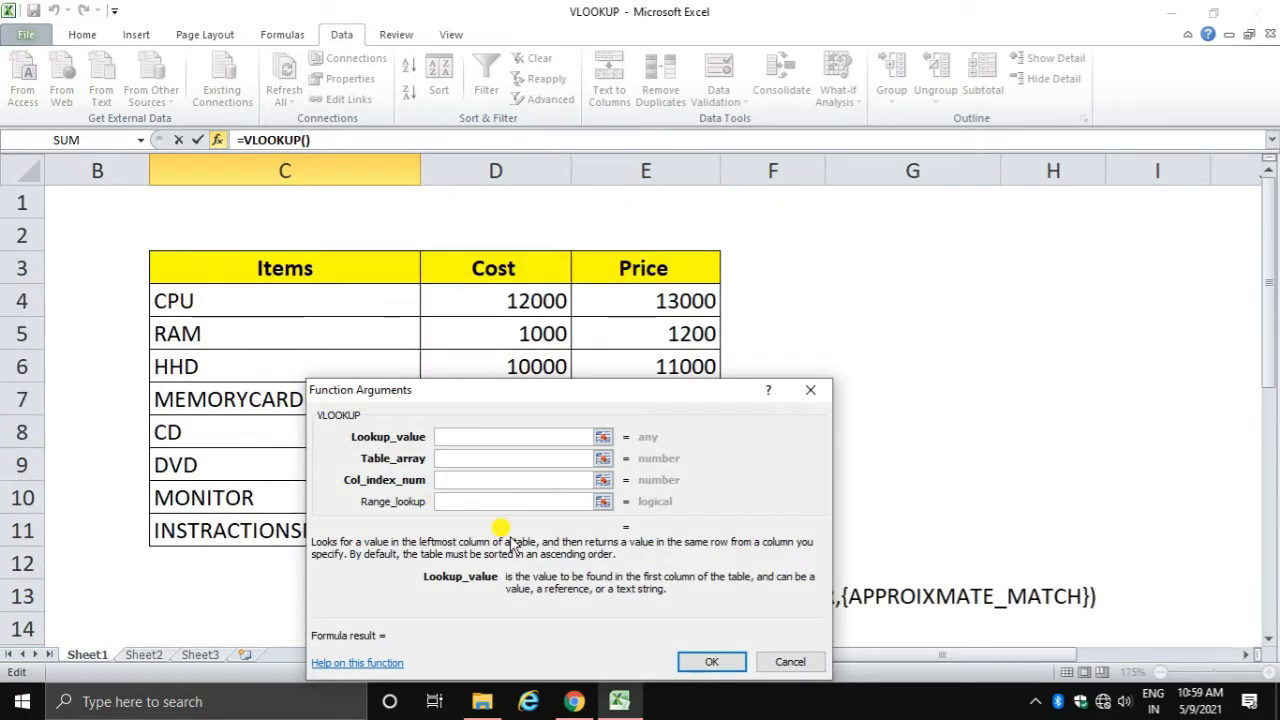
scroll(445, 470, down, 4)
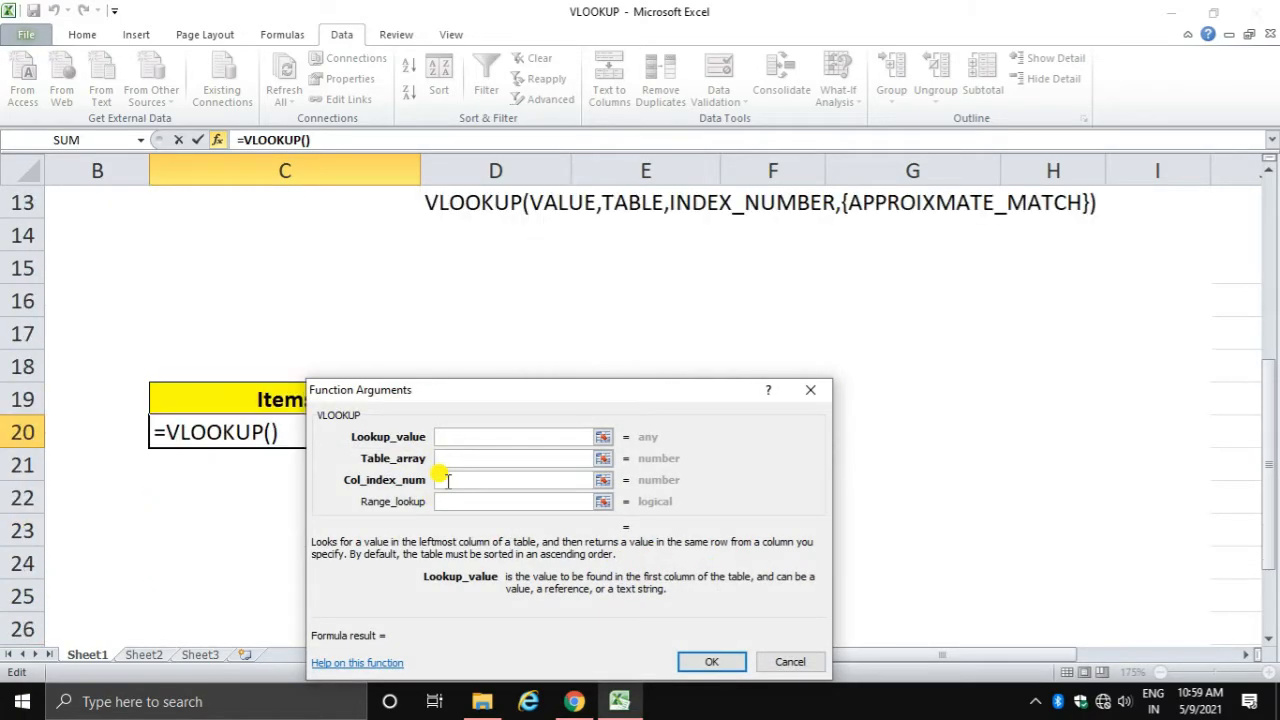
click(265, 398)
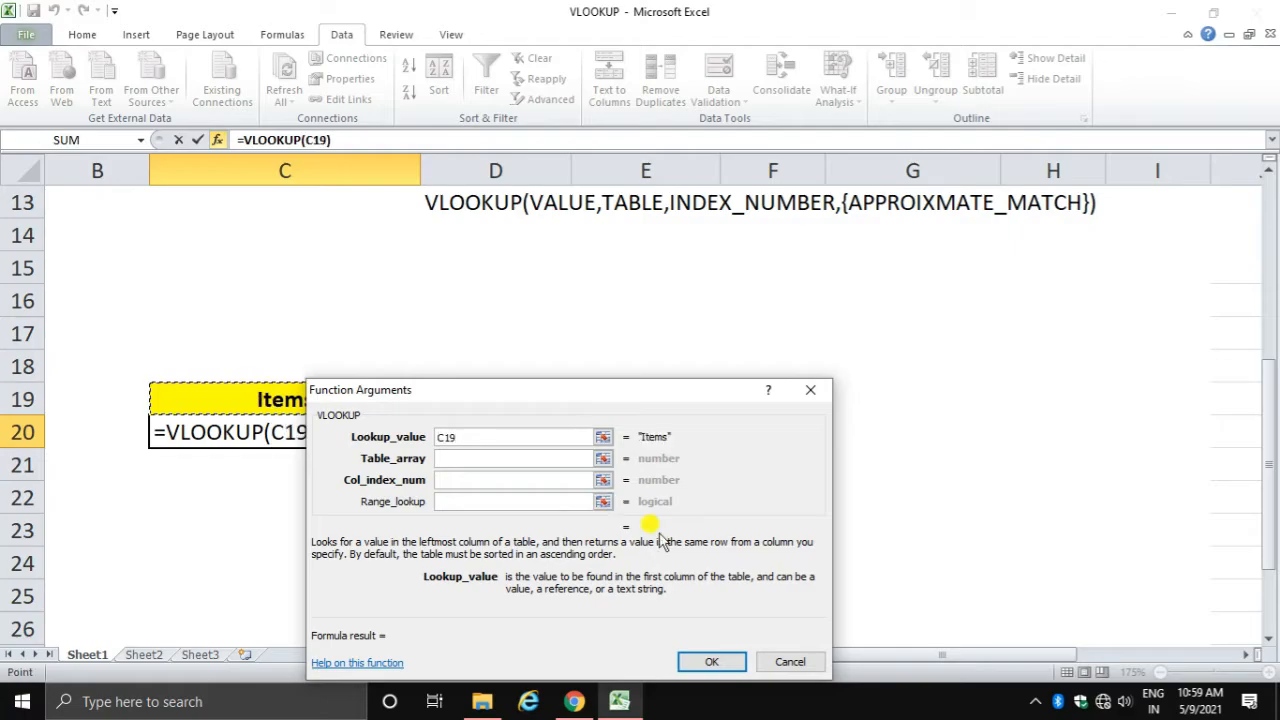
Set the C20 VLOOKUP's table array to the price table C3:E11 and its column index number to 1.
scroll(660, 540, up, 4)
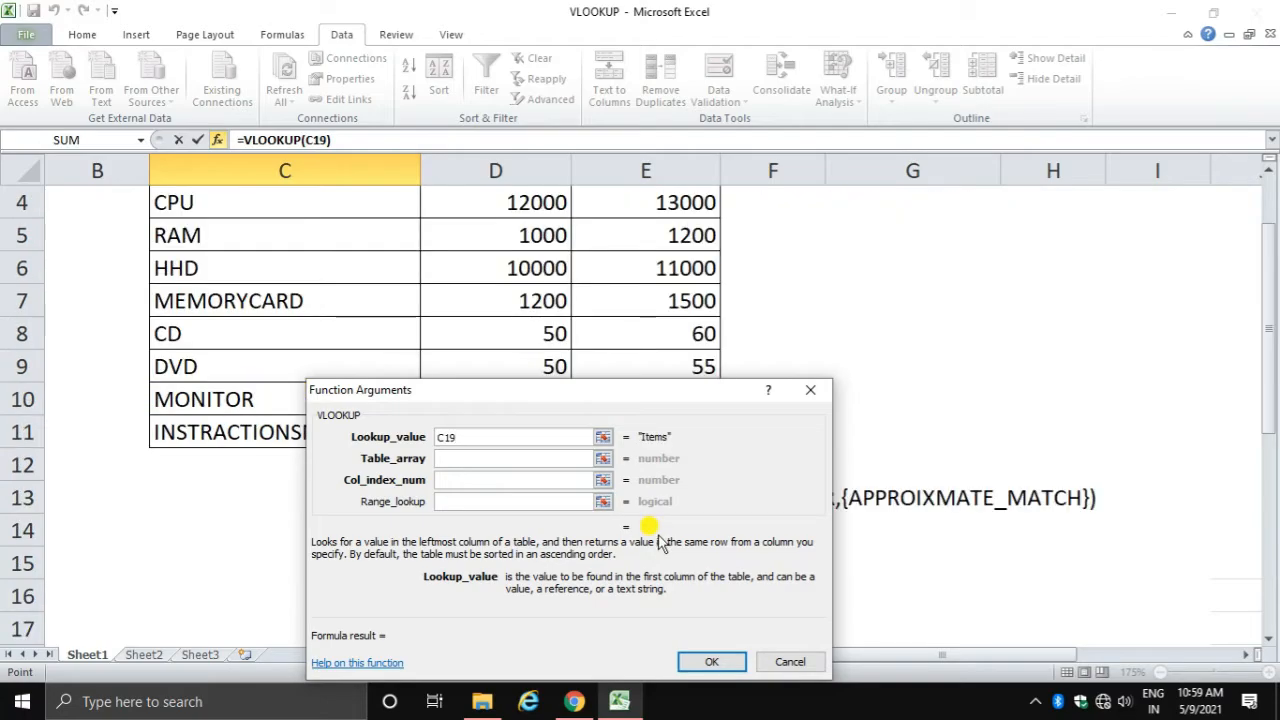
click(503, 458)
click(268, 263)
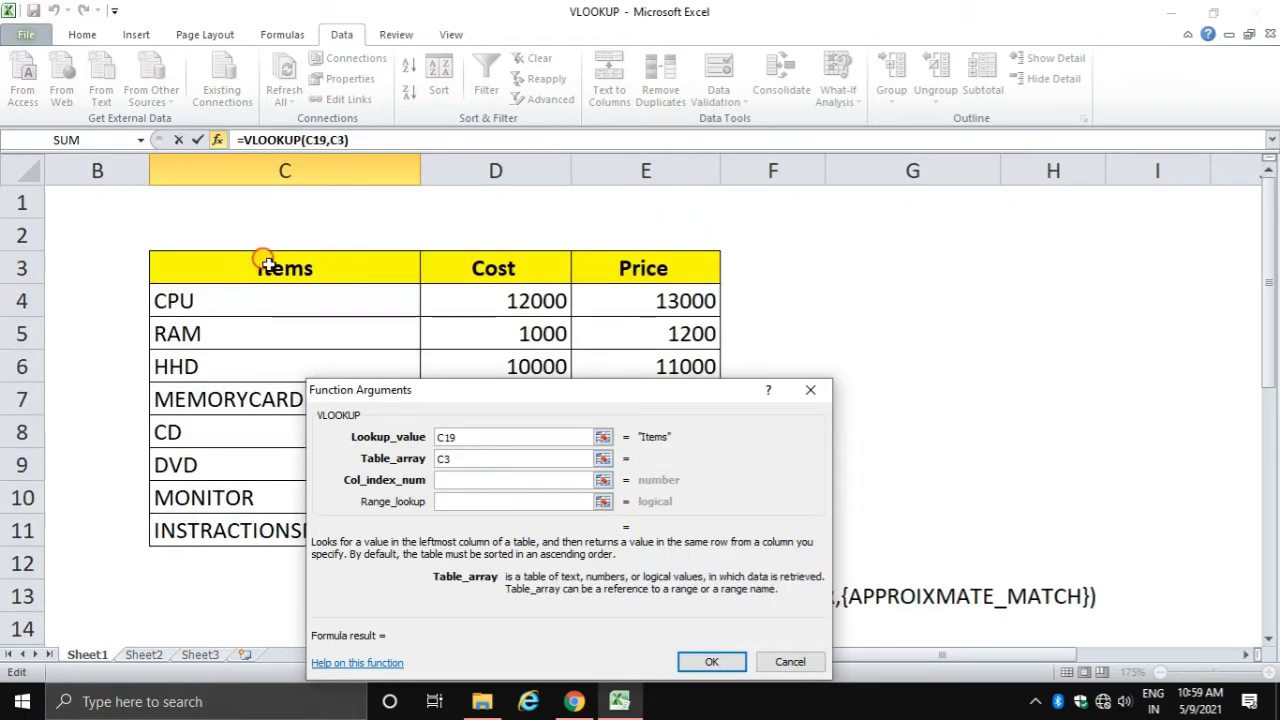
drag(268, 263, 665, 535)
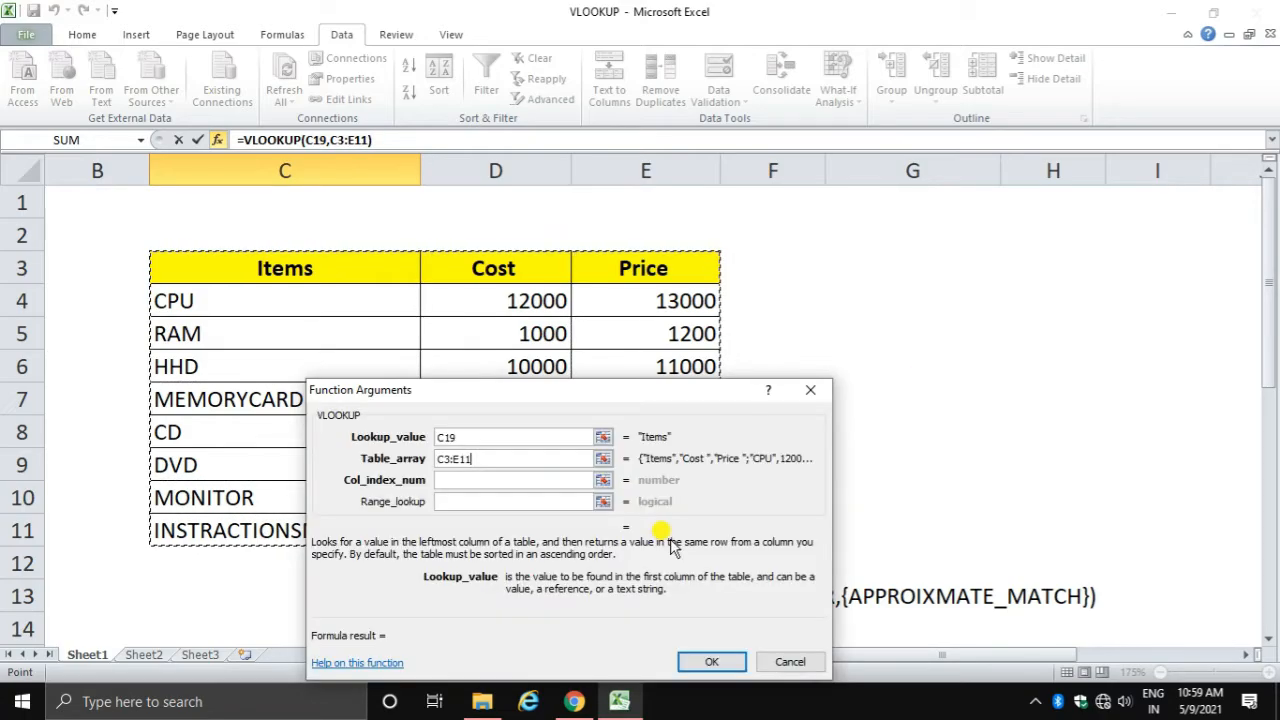
click(535, 481)
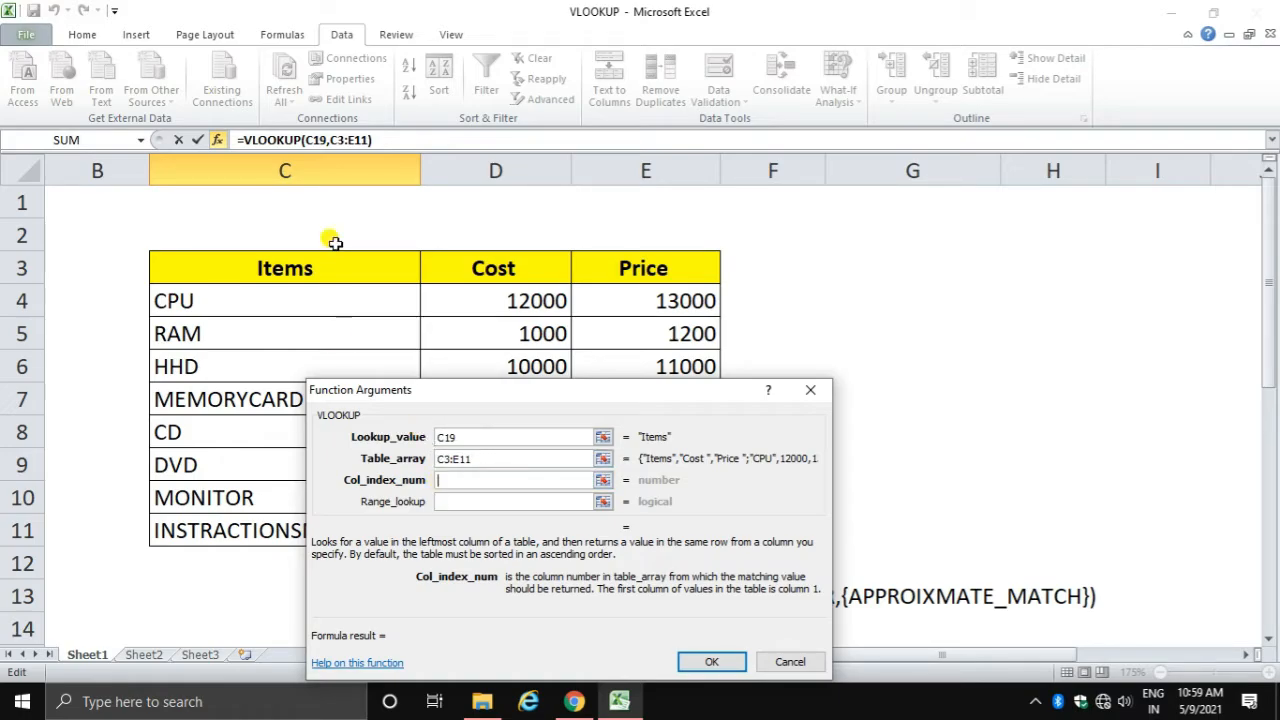
text(1)
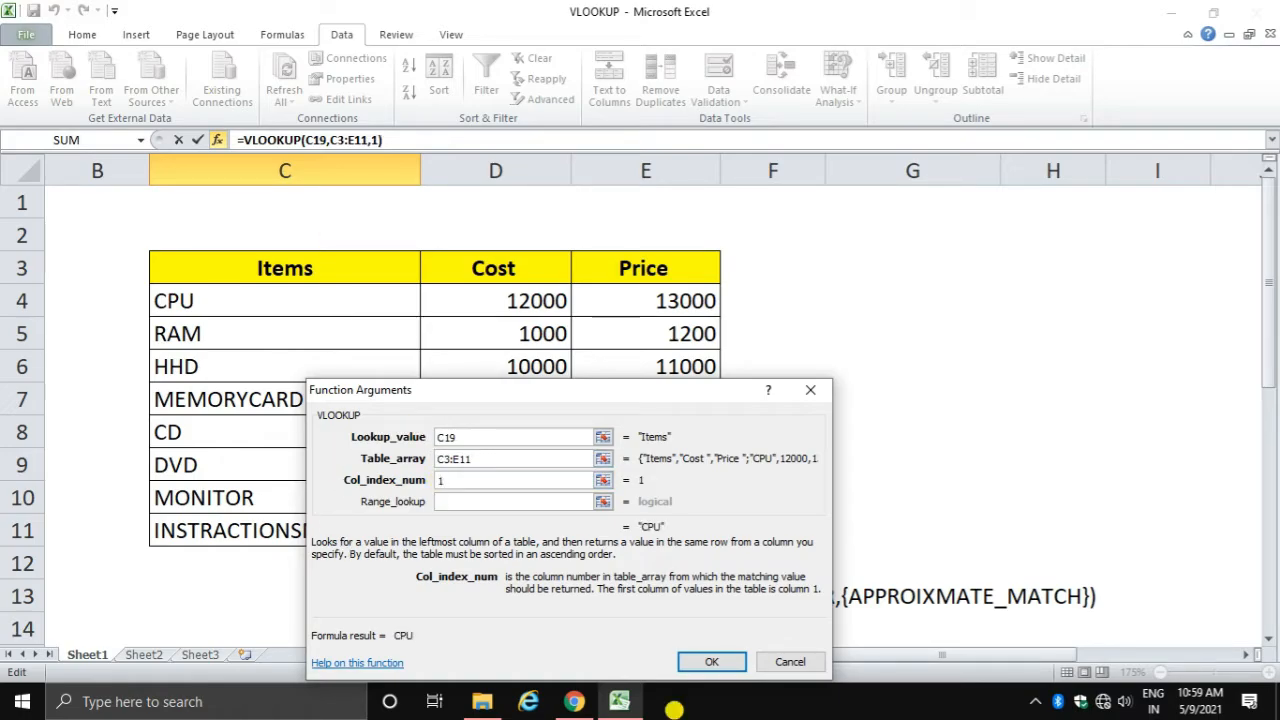
Set the range lookup argument to TRUE and complete the VLOOKUP in cell C20.
click(462, 502)
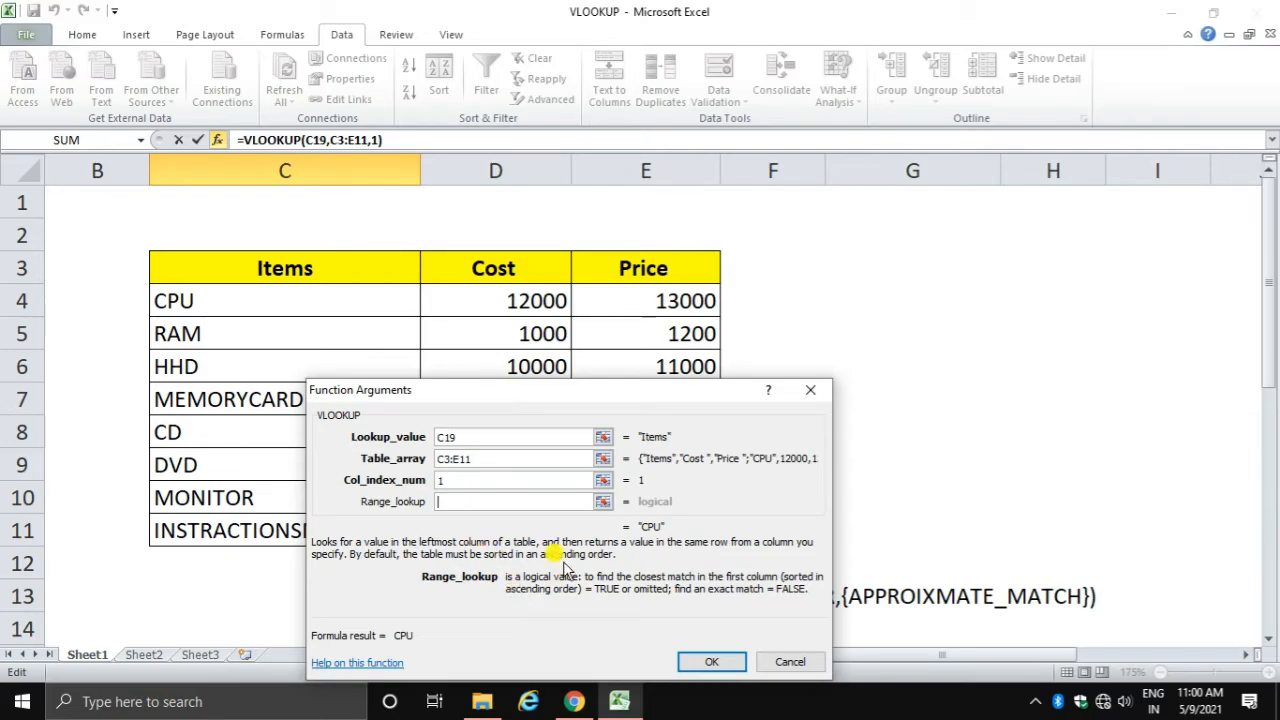
text(TR)
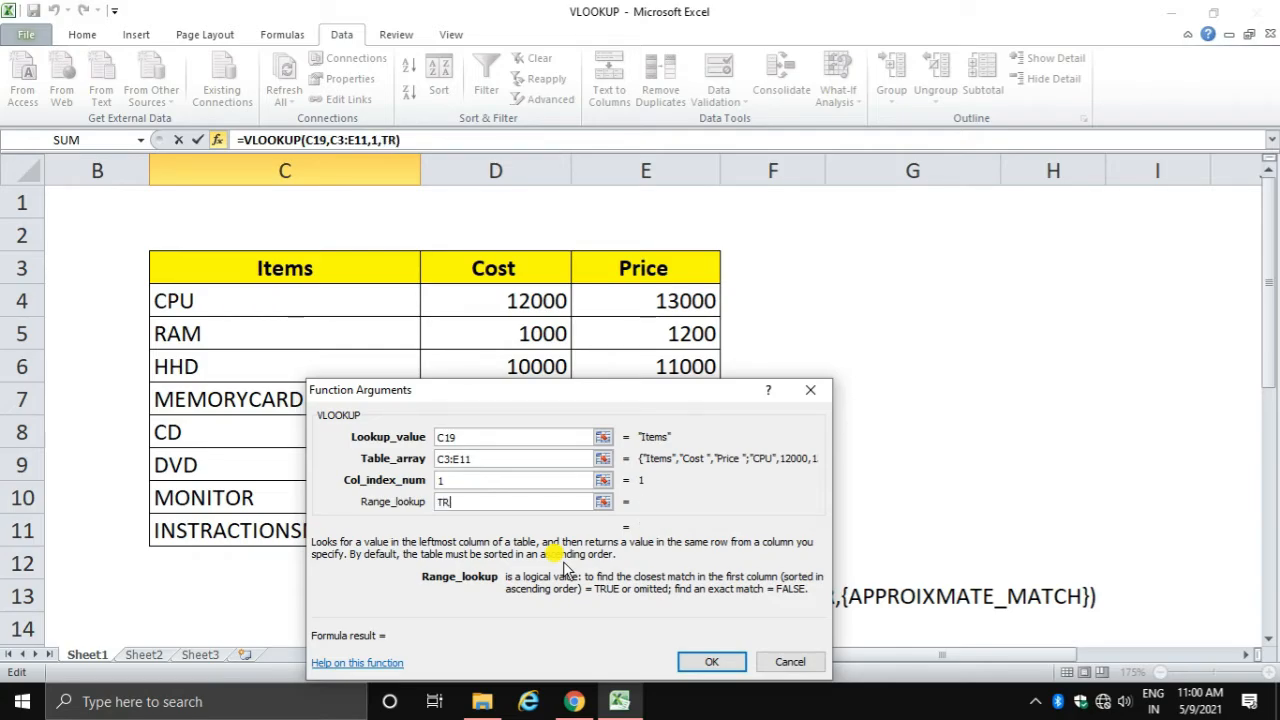
text(UEW)
key(BackSpace)
key(Return)
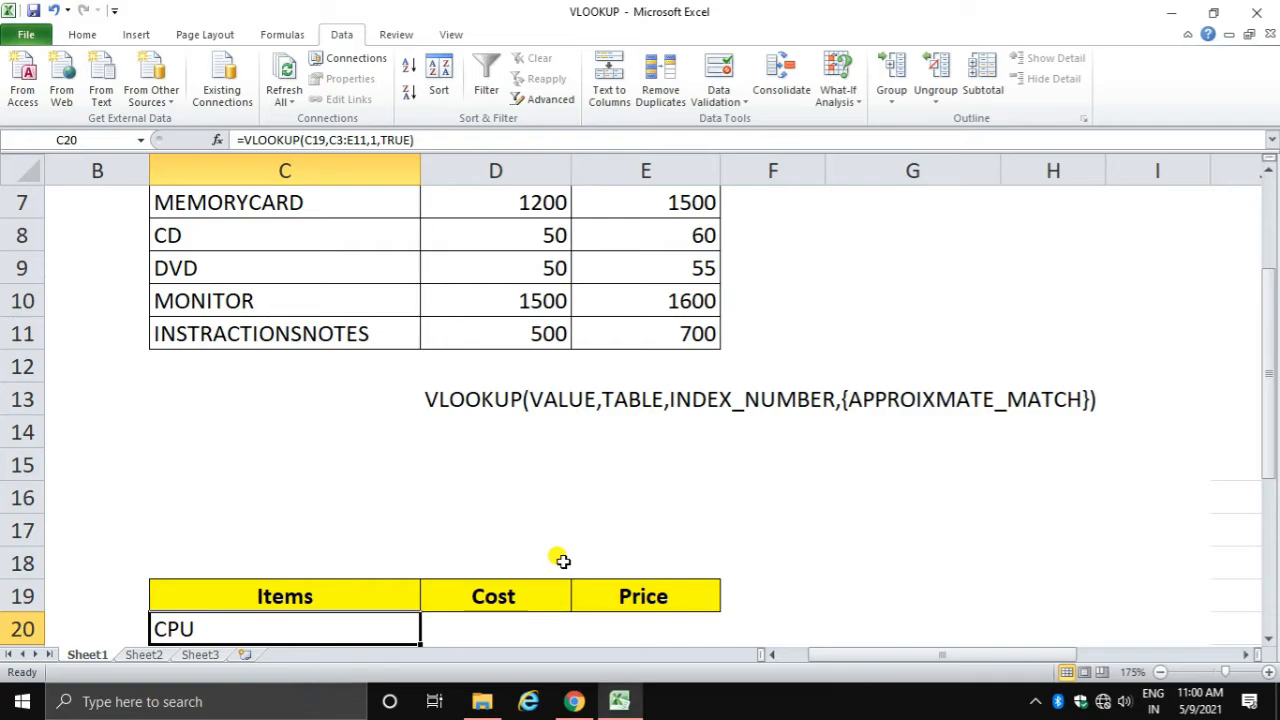
Begin a VLOOKUP in cell D20 under the Cost header, with C19 as its lookup value.
scroll(678, 542, down, 2)
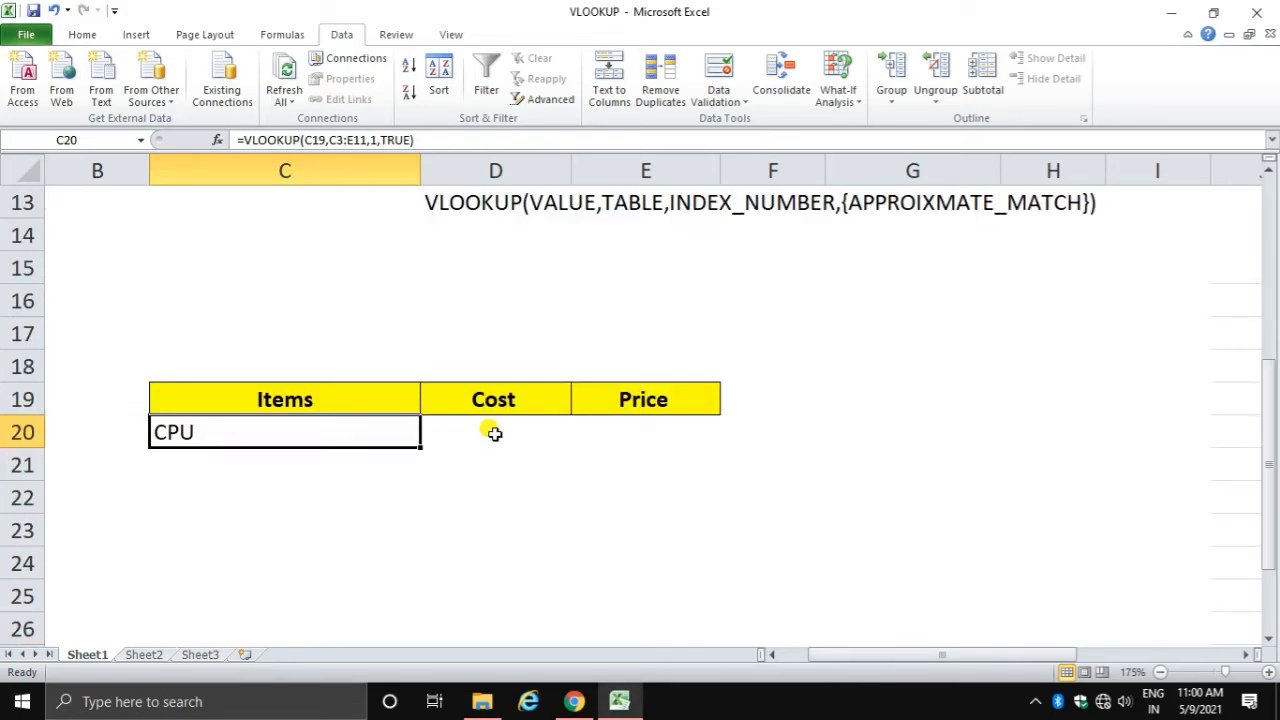
click(455, 431)
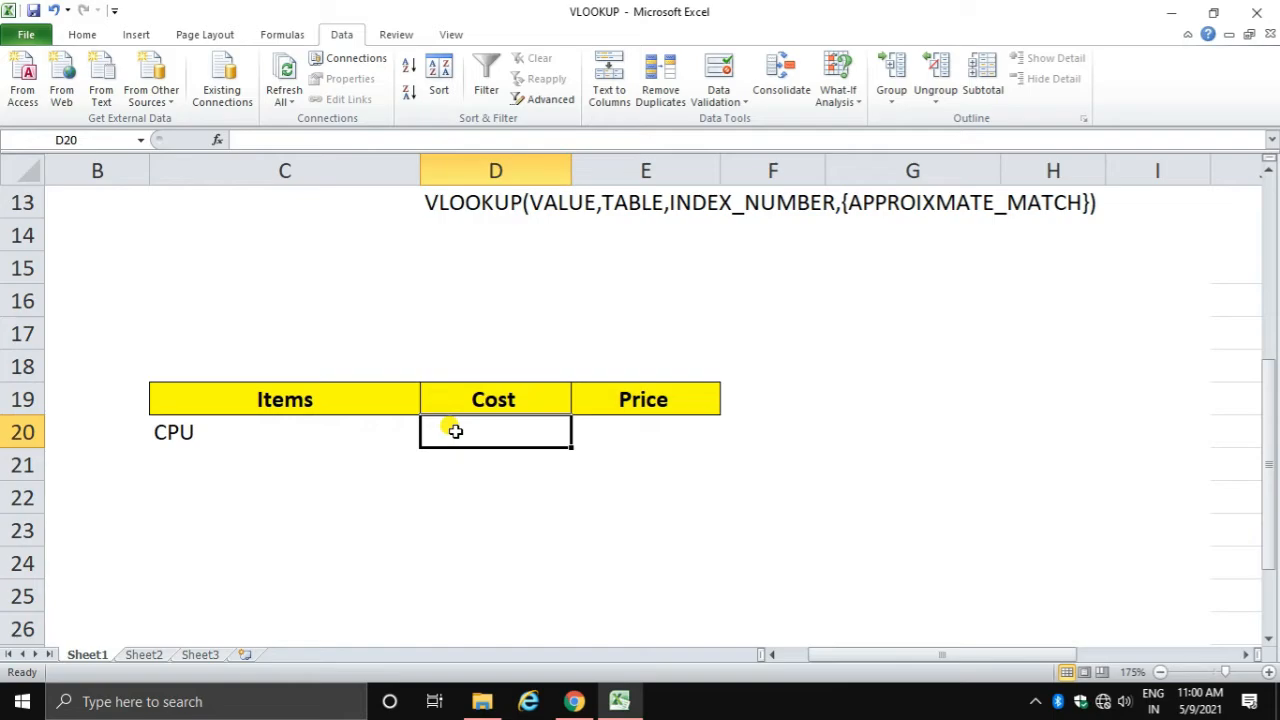
text(=V)
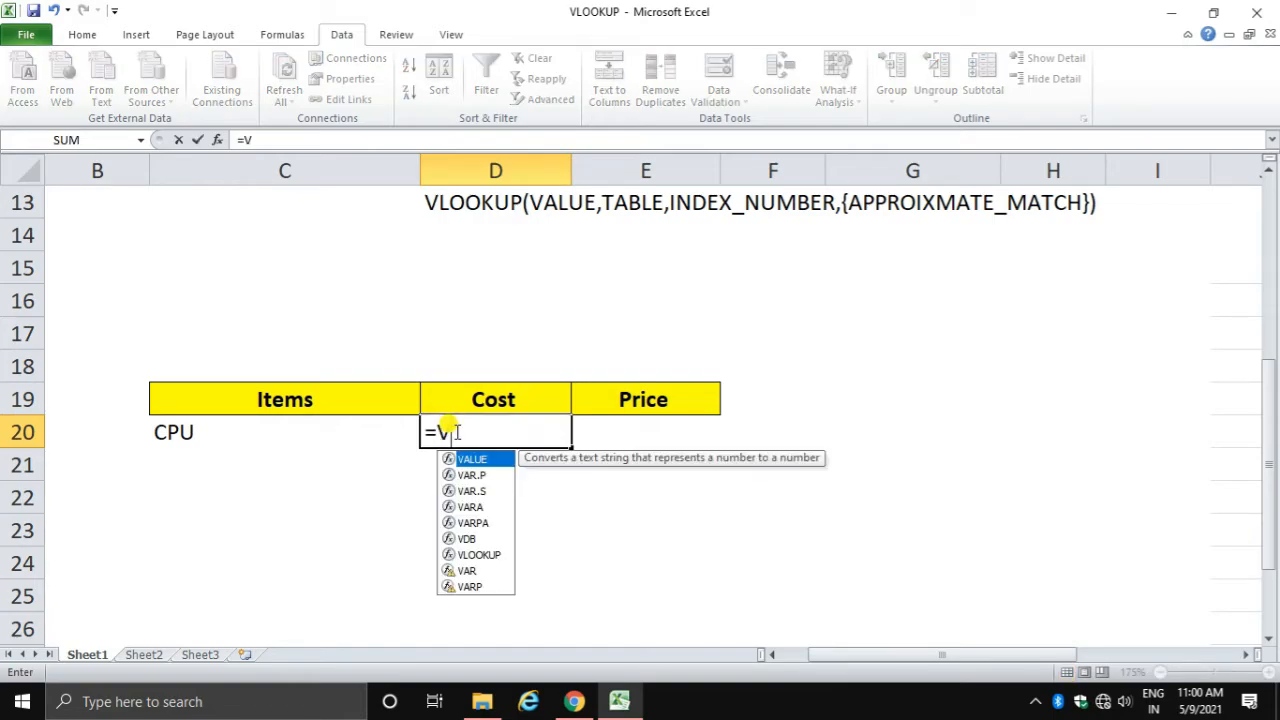
text(LO)
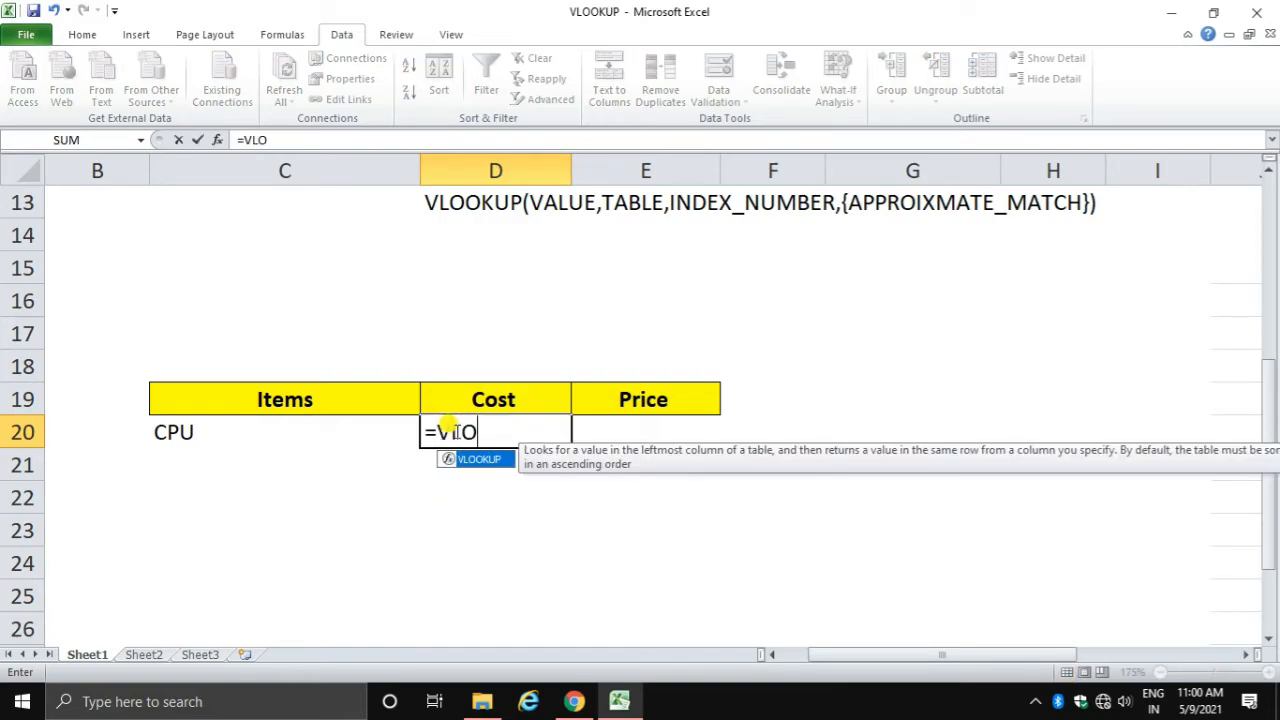
text(OKUP)
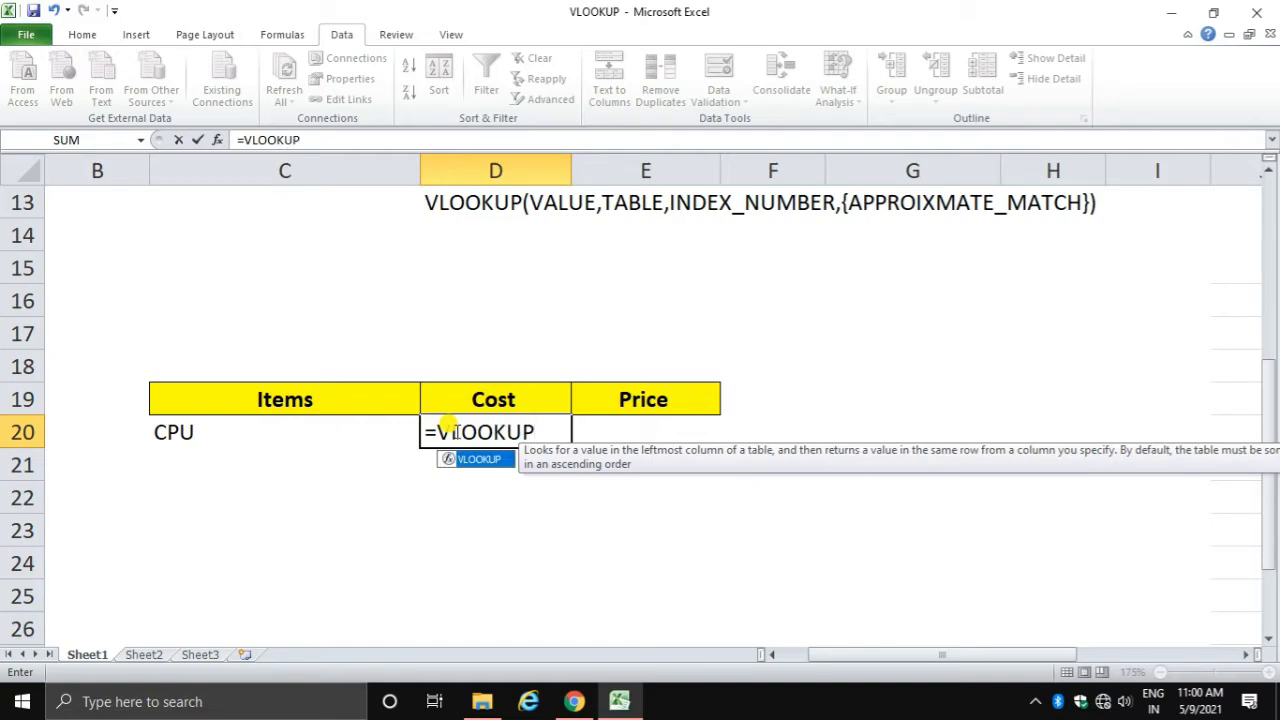
text(()
key(ctrl+a)
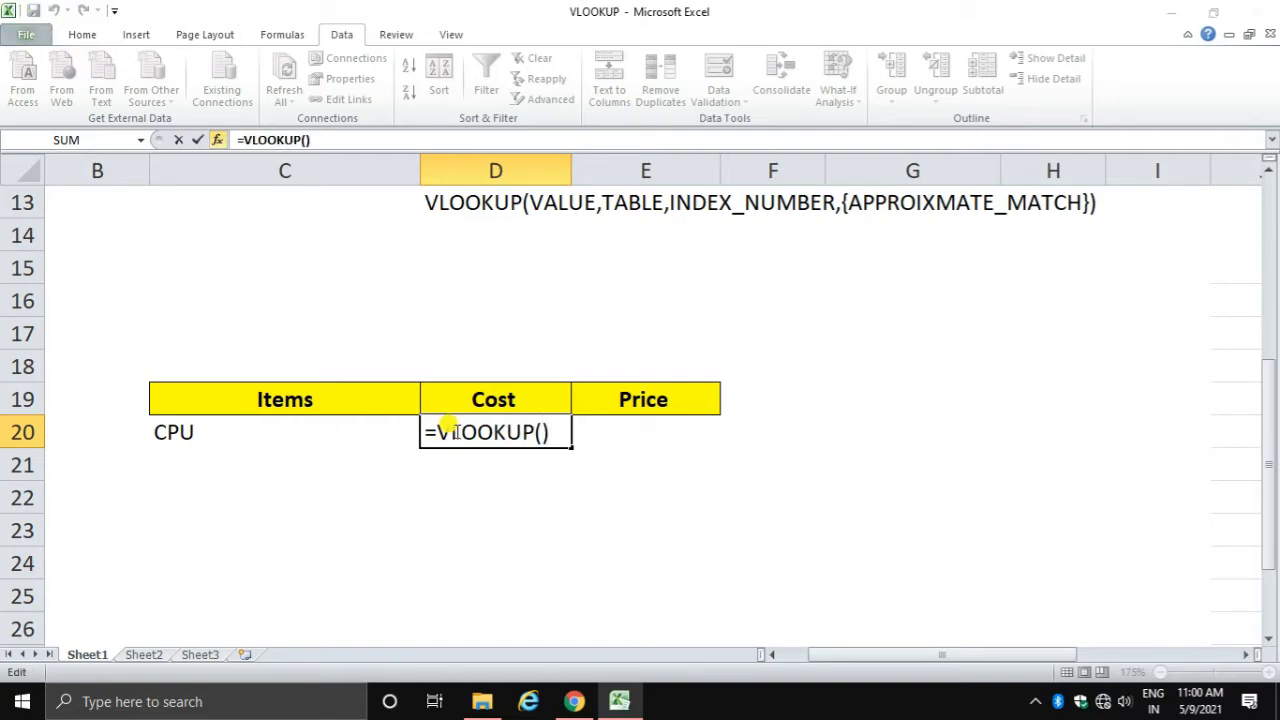
scroll(480, 437, up, 4)
scroll(487, 453, down, 4)
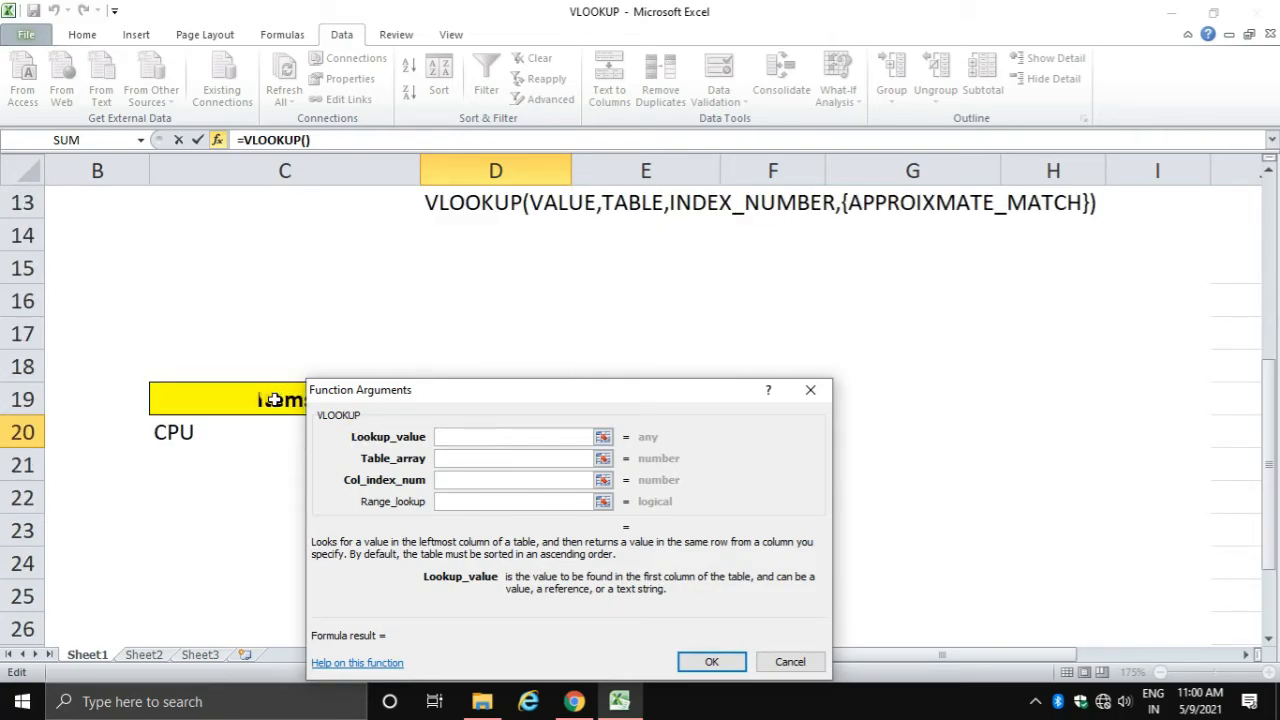
click(266, 401)
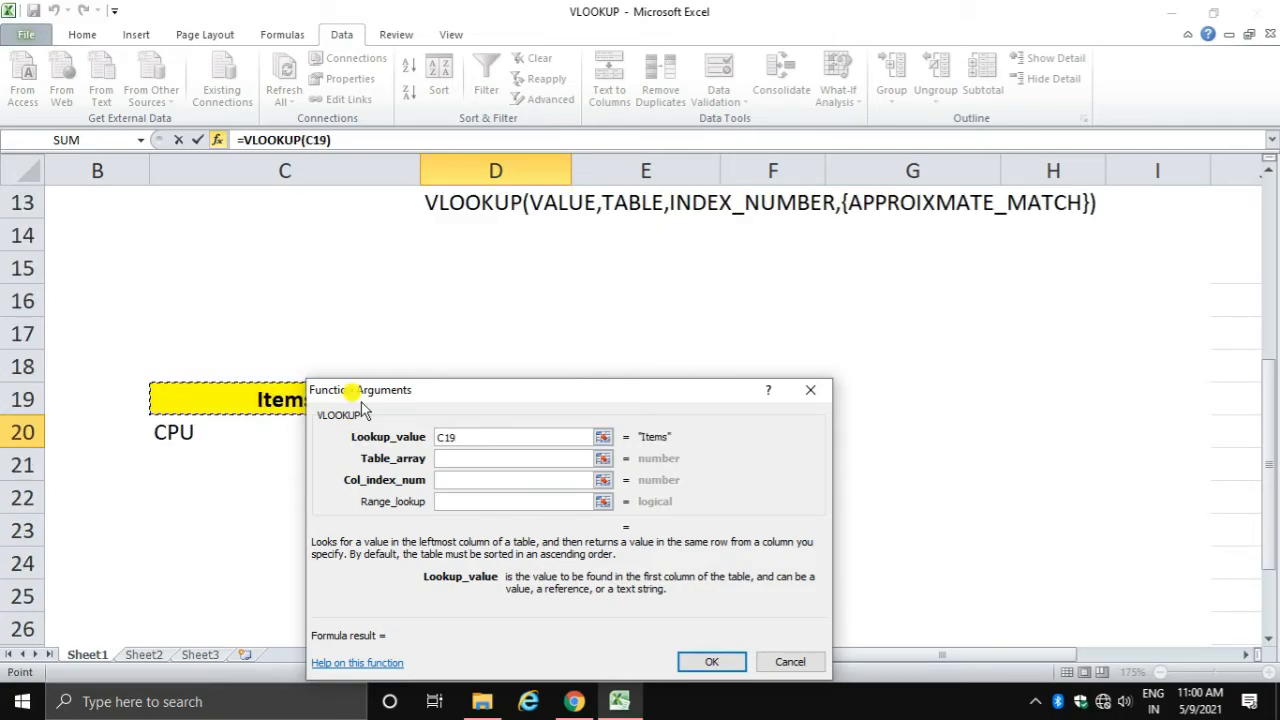
Complete the D20 VLOOKUP with table array C3:E11, column index number 2 and range lookup TRUE.
scroll(352, 383, up, 4)
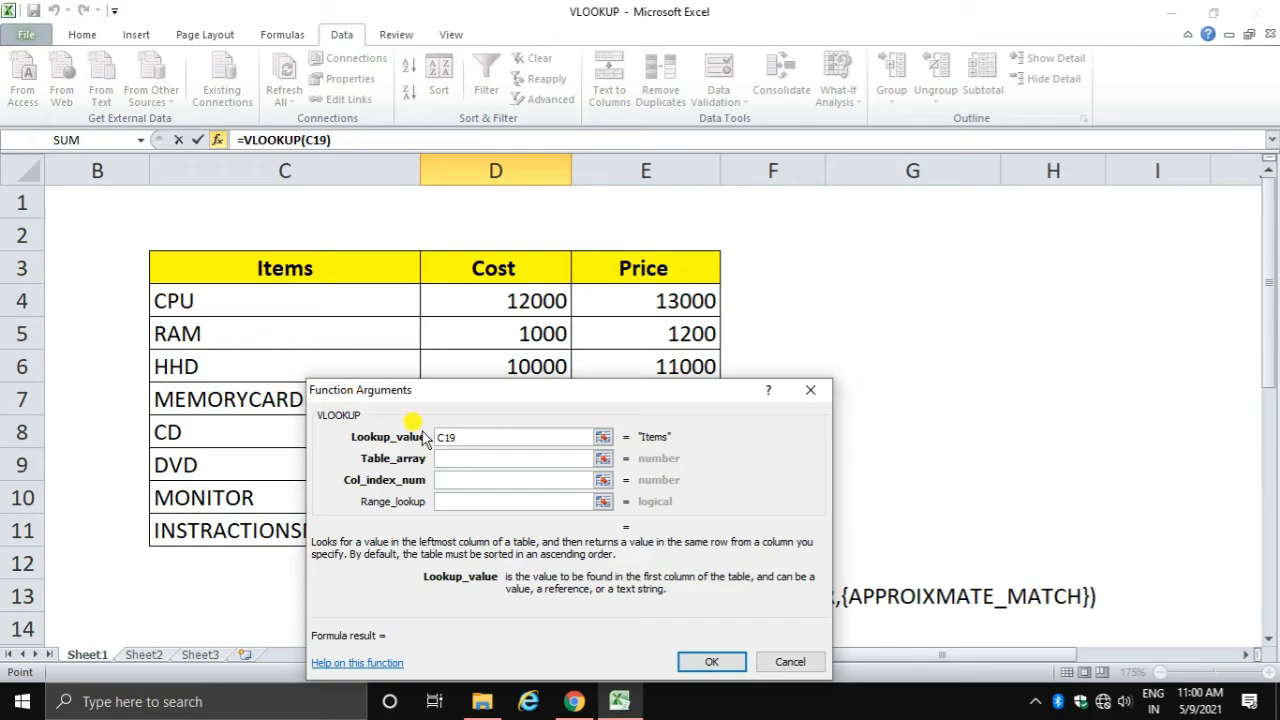
click(478, 458)
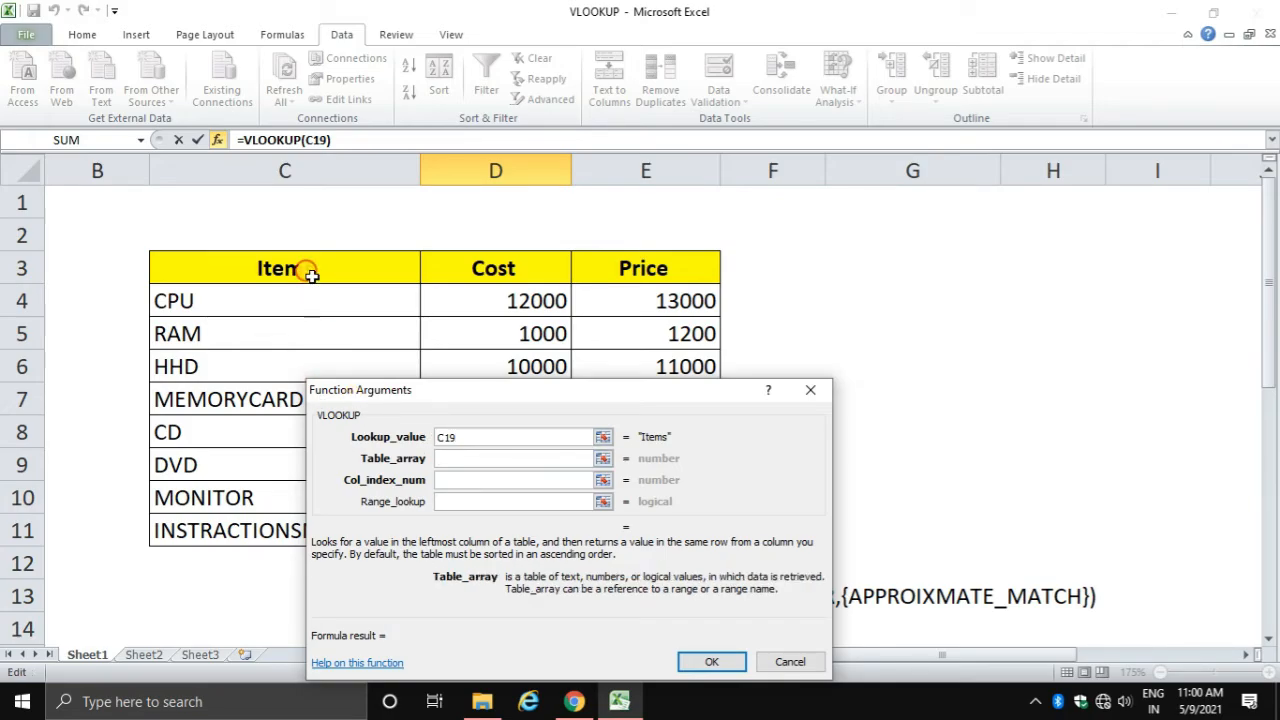
mouse_move(309, 274)
mouse_down()
mouse_move(580, 374)
mouse_move(605, 547)
mouse_up()
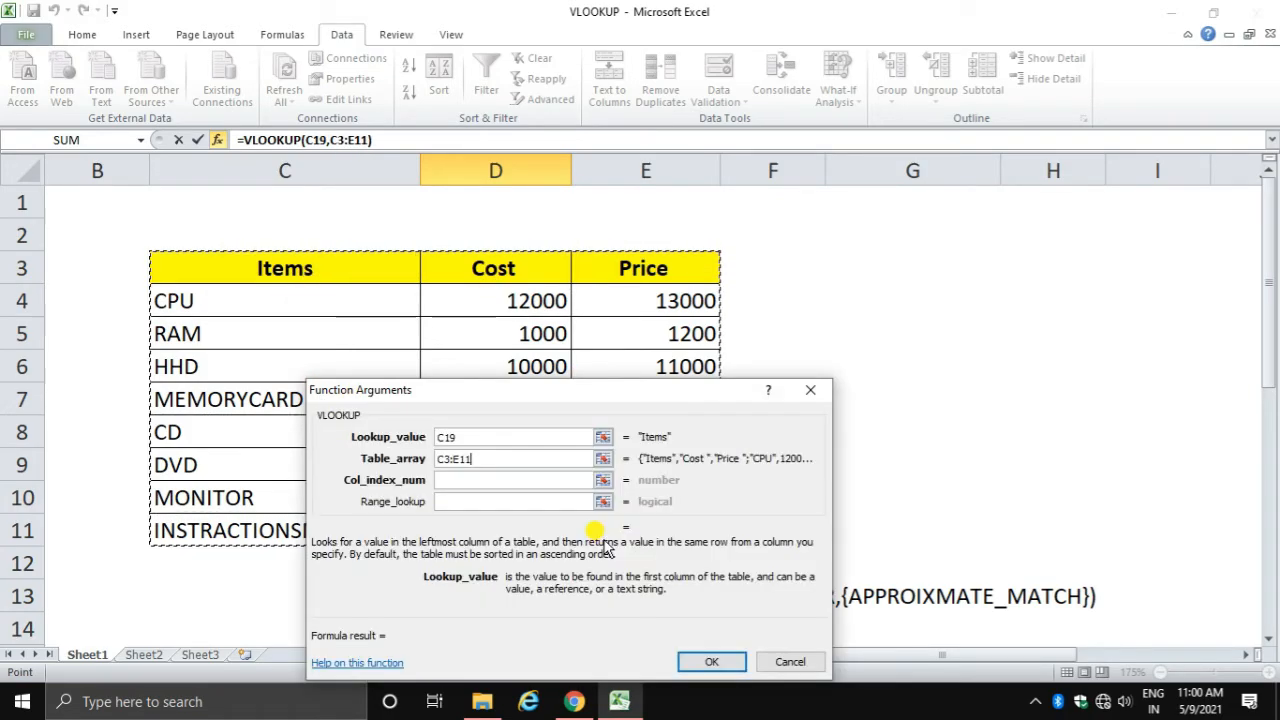
click(512, 480)
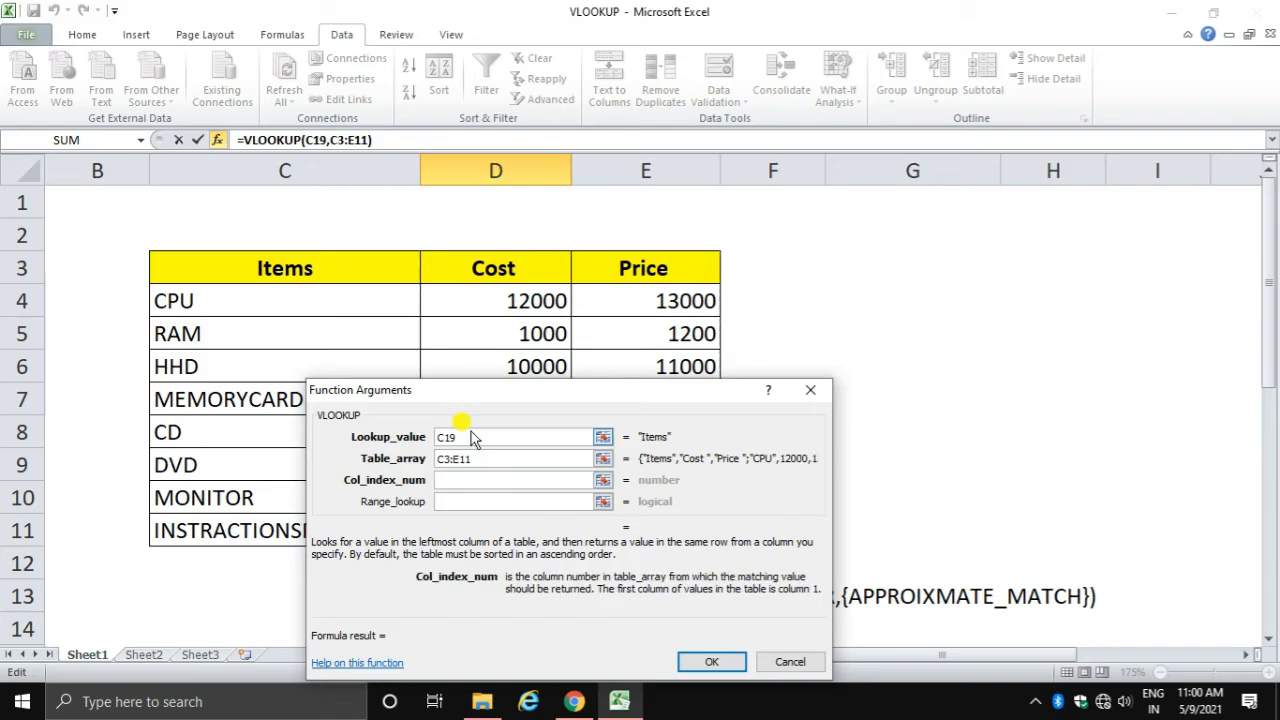
text(2)
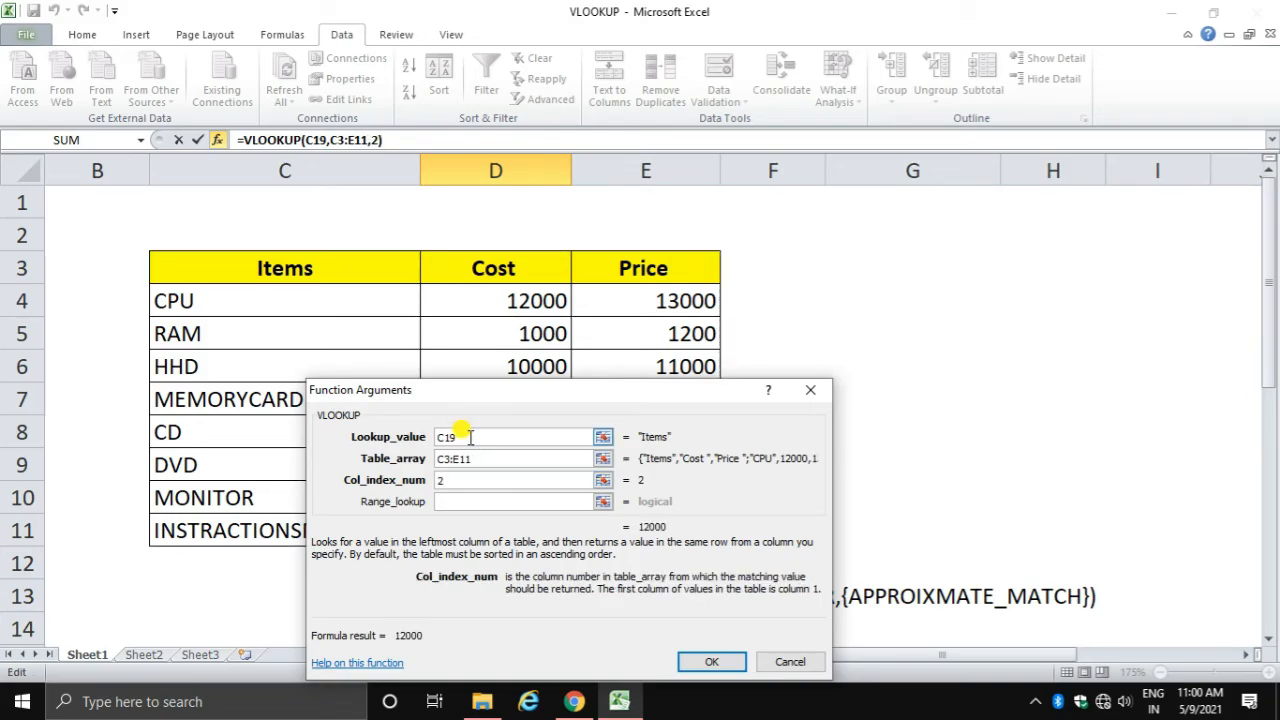
click(478, 502)
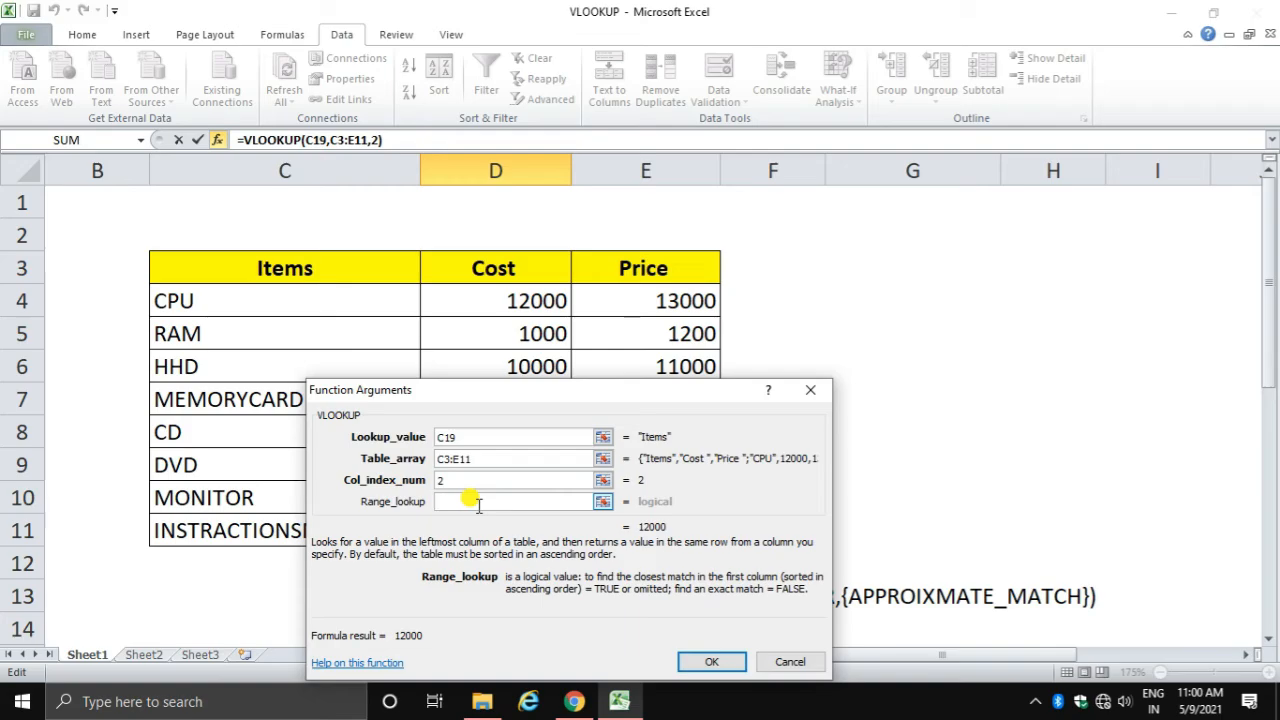
text(TRUE)
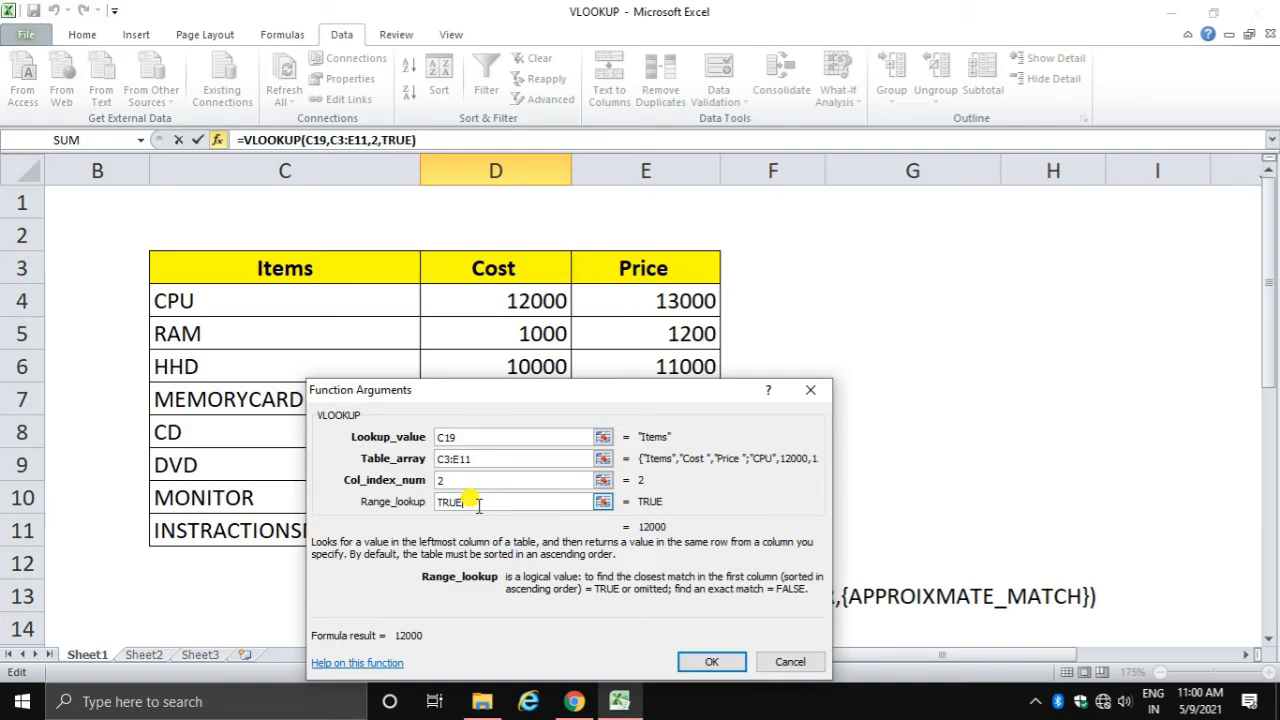
key(Return)
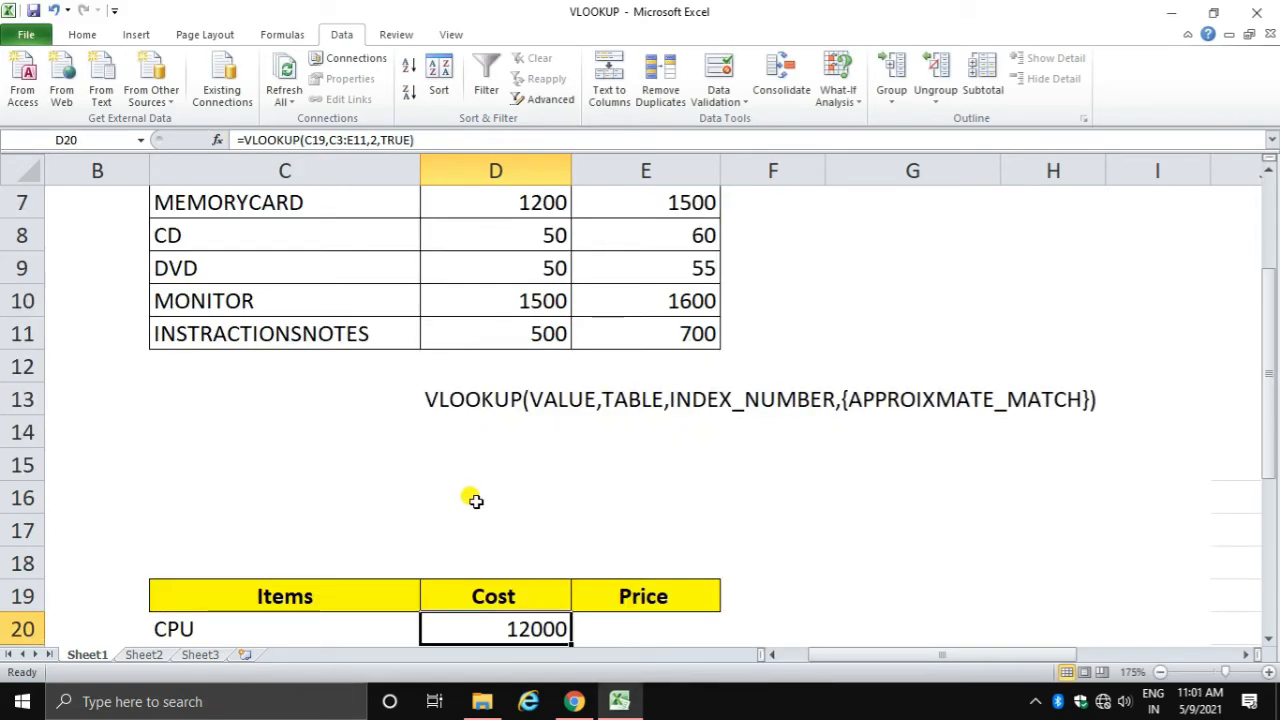
Begin a VLOOKUP in cell E20 under the Price header, with C19 as its lookup value.
click(668, 620)
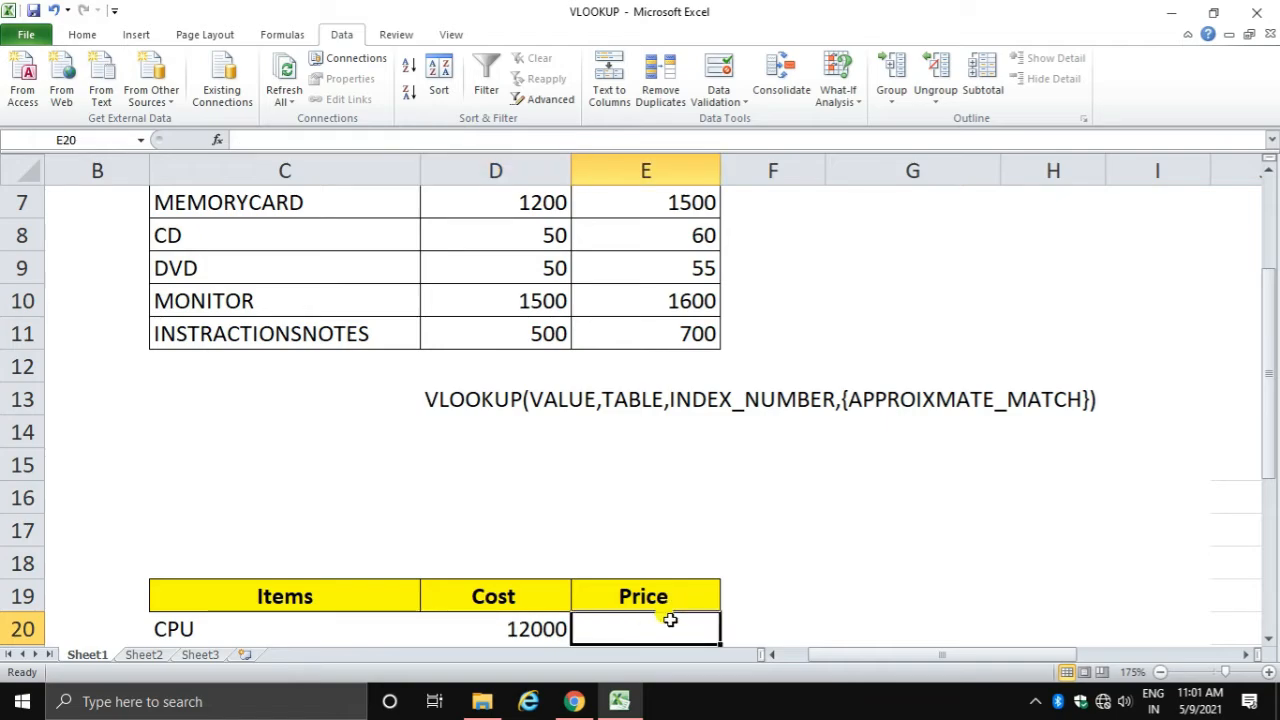
text(=VL)
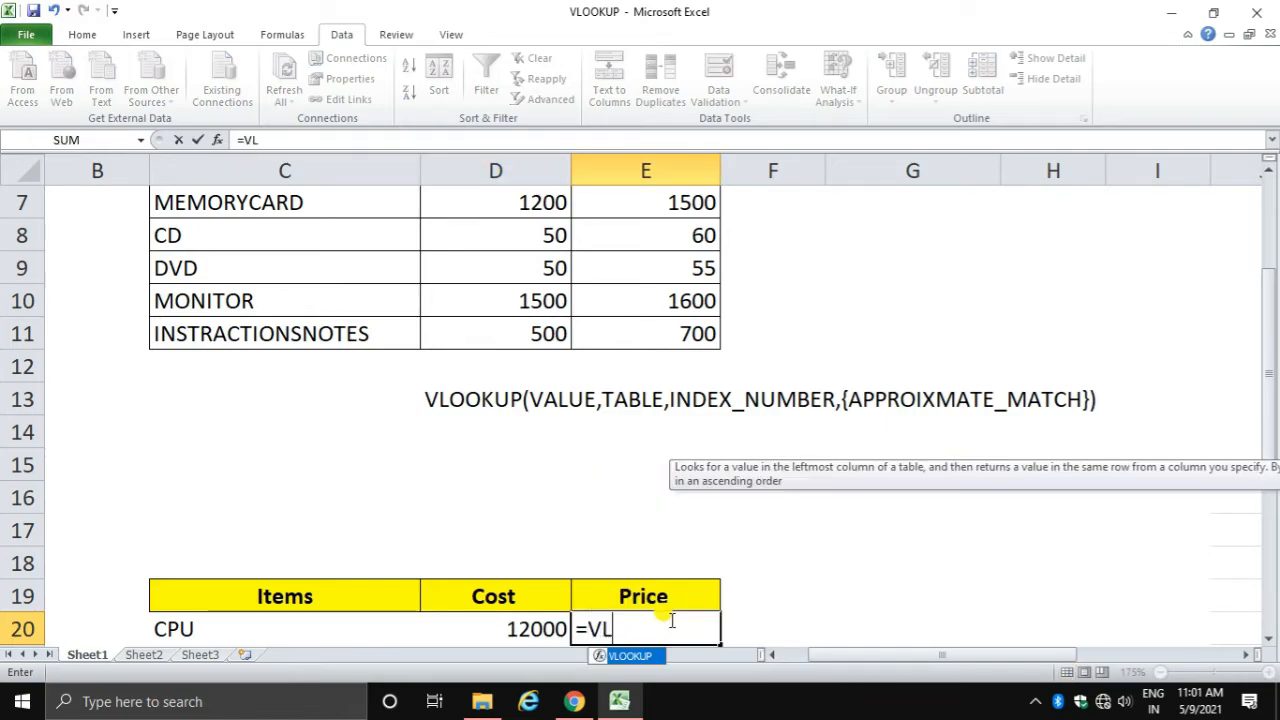
text(OOKUP)
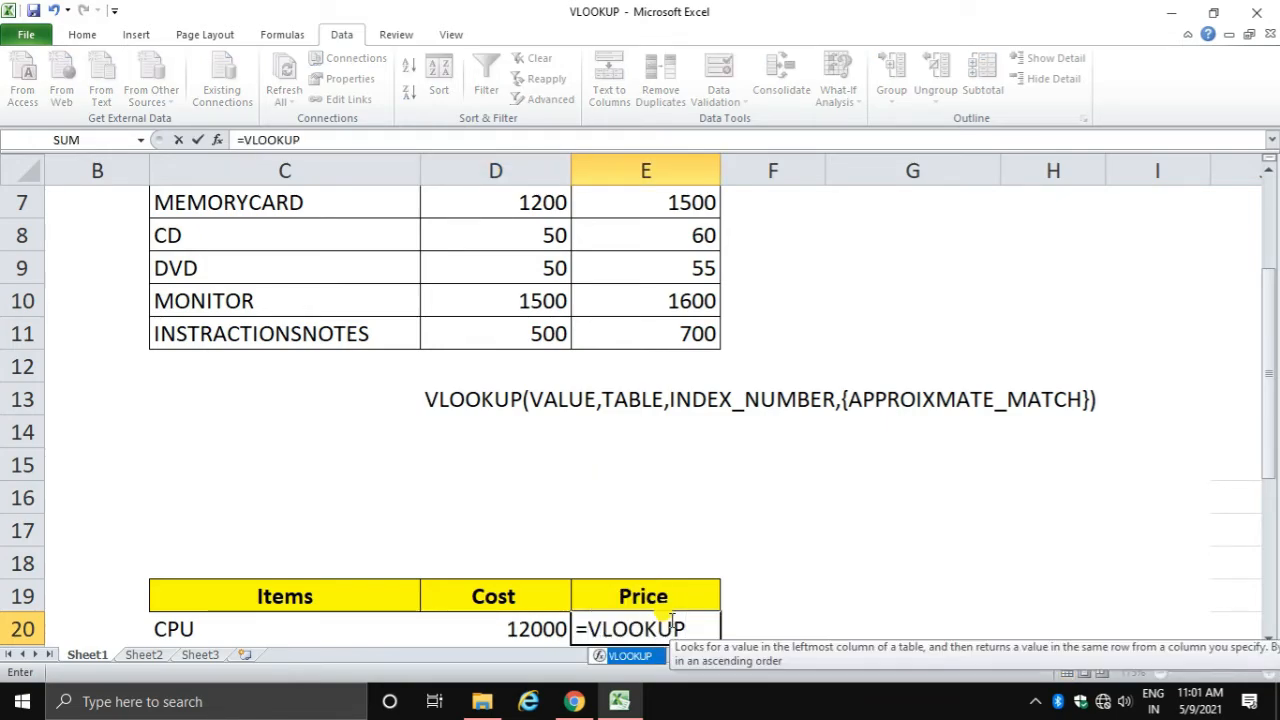
text(()
key(ctrl+a)
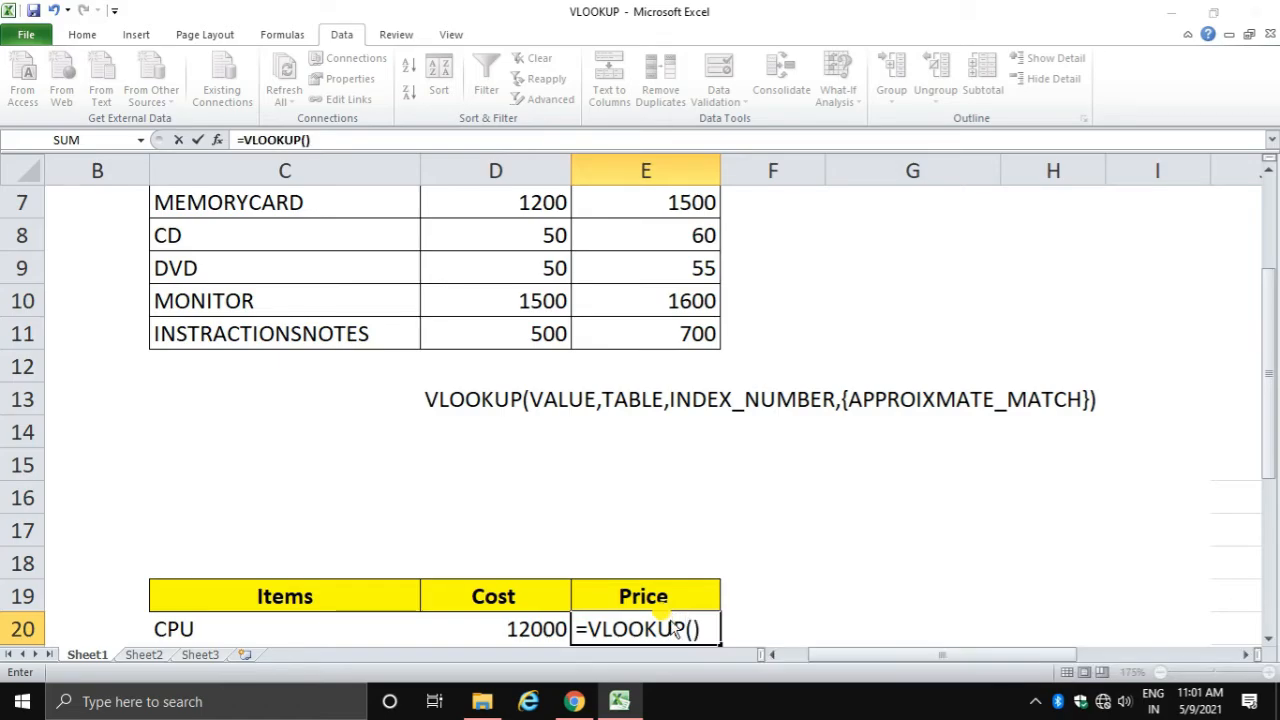
scroll(551, 273, up, 2)
scroll(551, 273, down, 3)
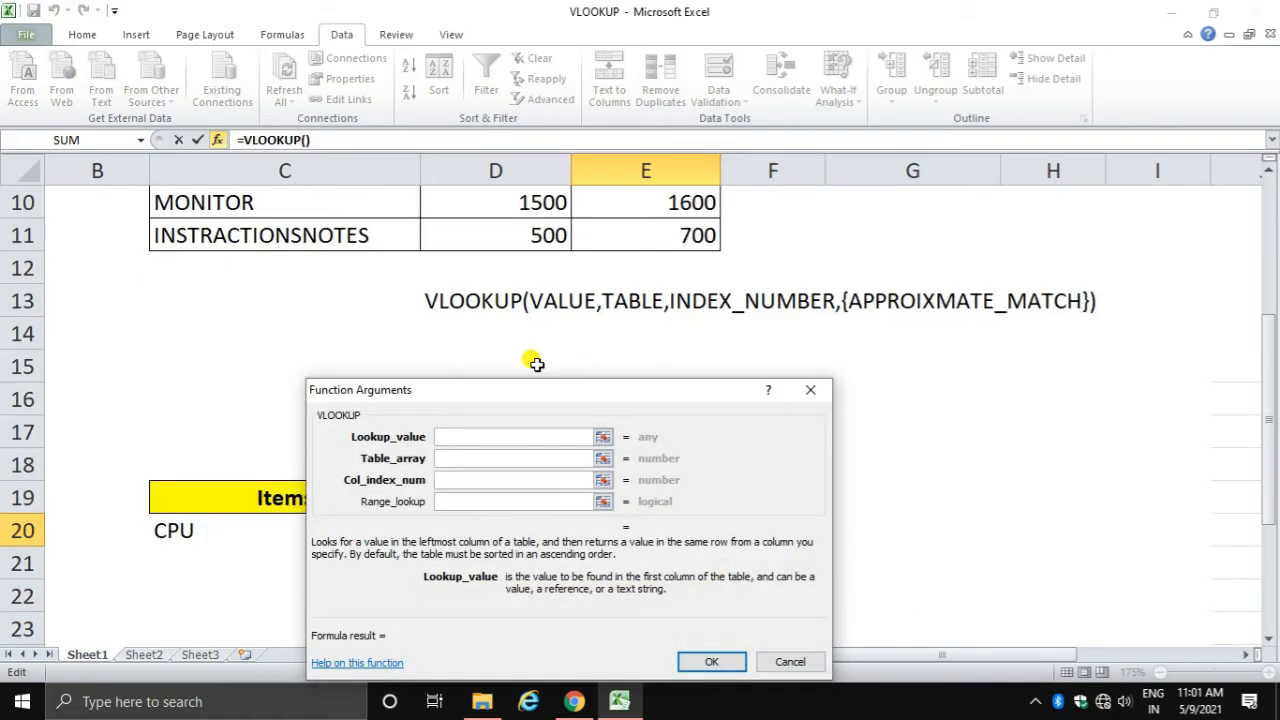
click(237, 501)
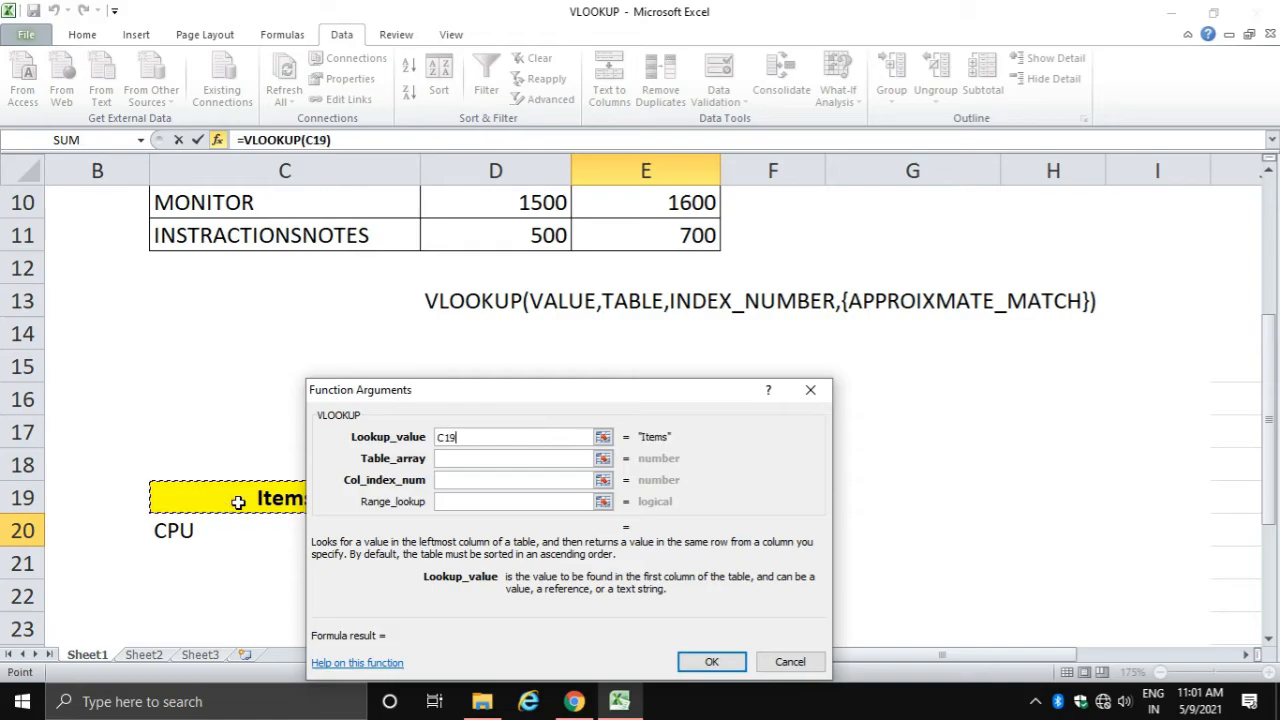
Complete the E20 VLOOKUP with table array C3:E11, column index number 3 and range lookup TRUE.
click(447, 458)
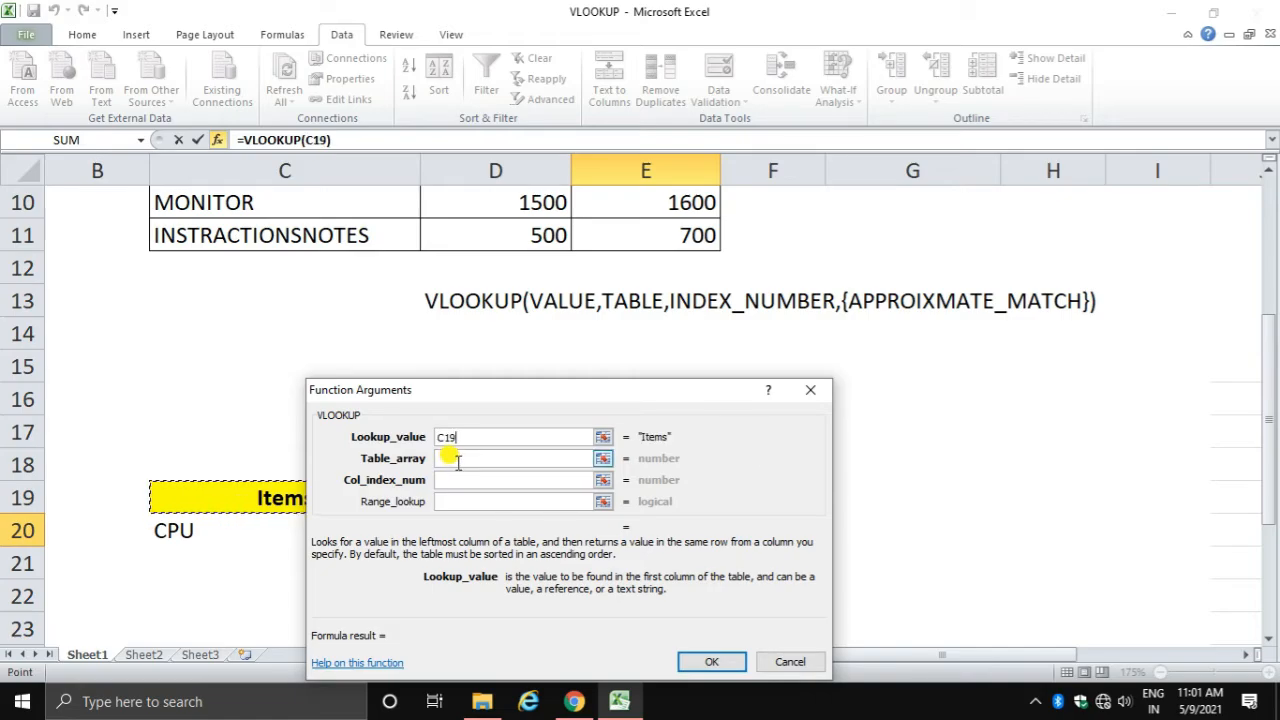
scroll(248, 383, up, 3)
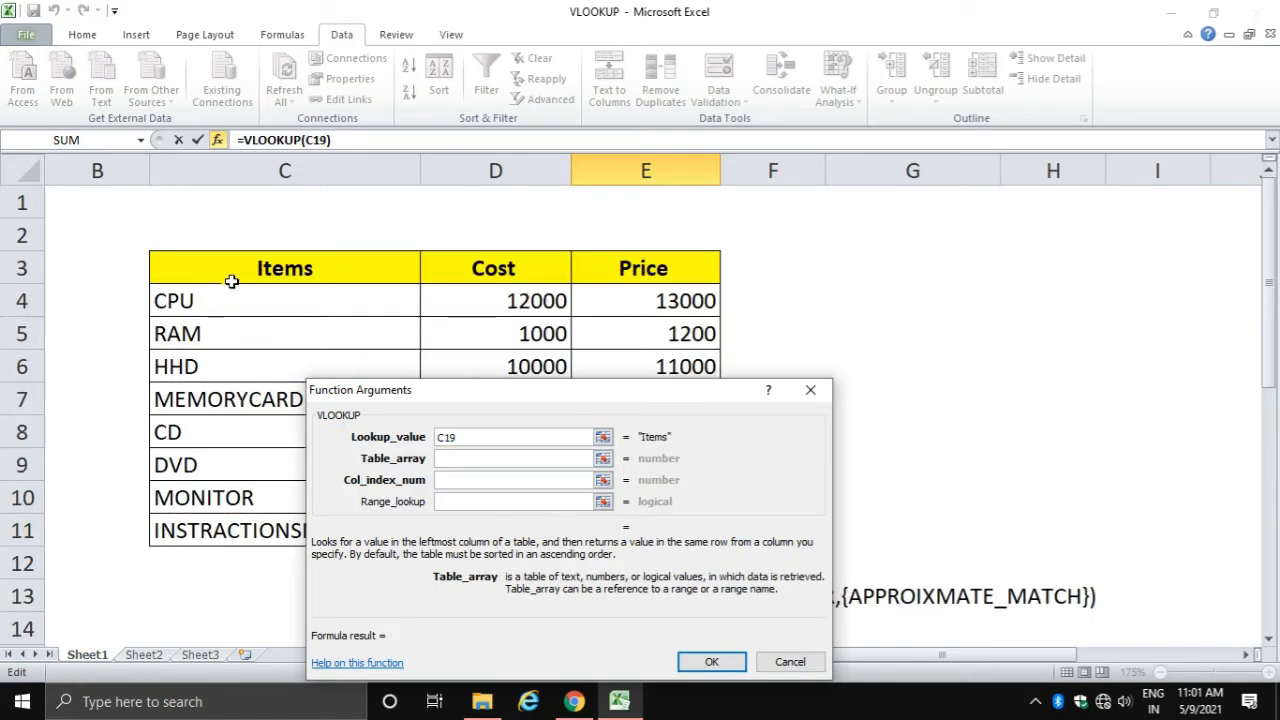
drag(230, 276, 628, 522)
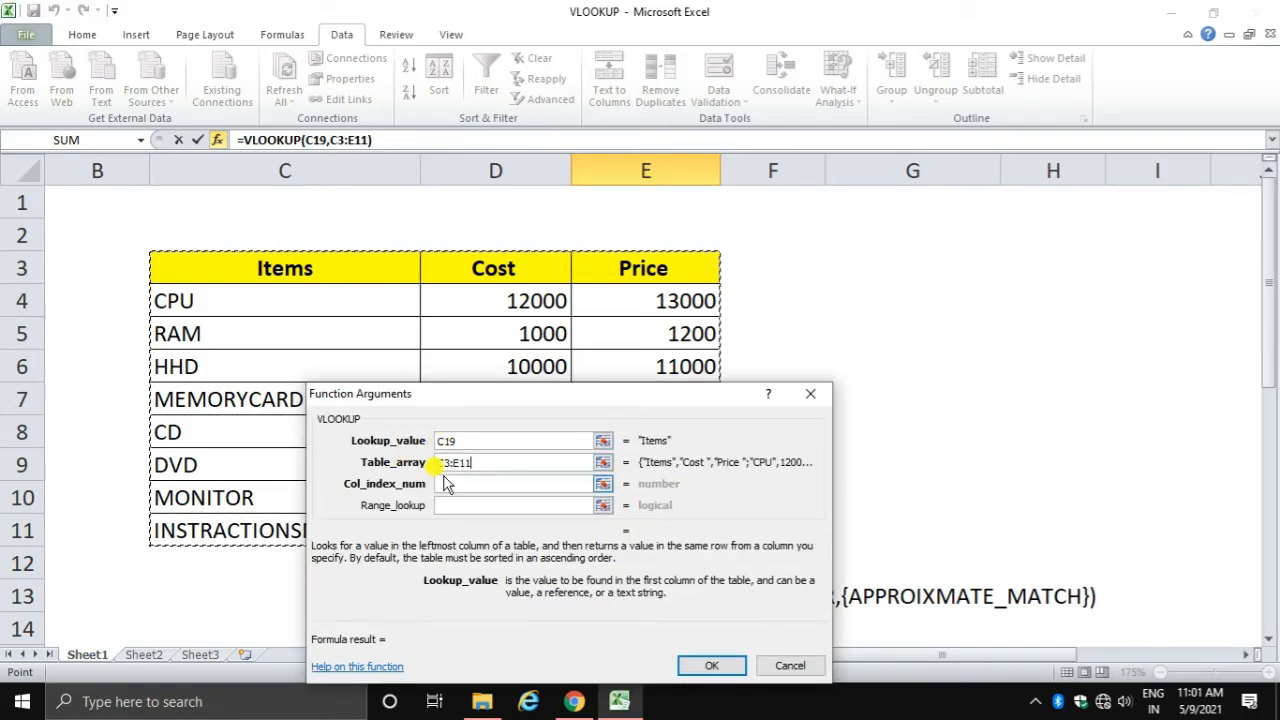
click(479, 483)
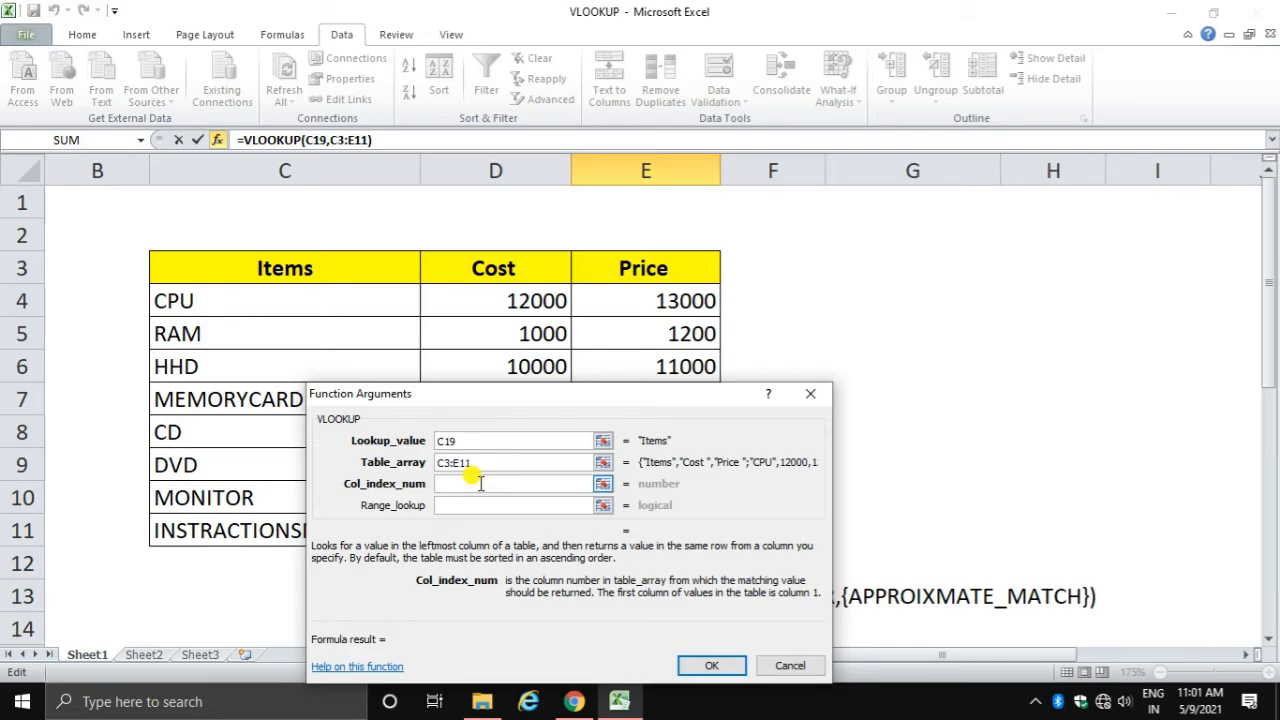
text(3)
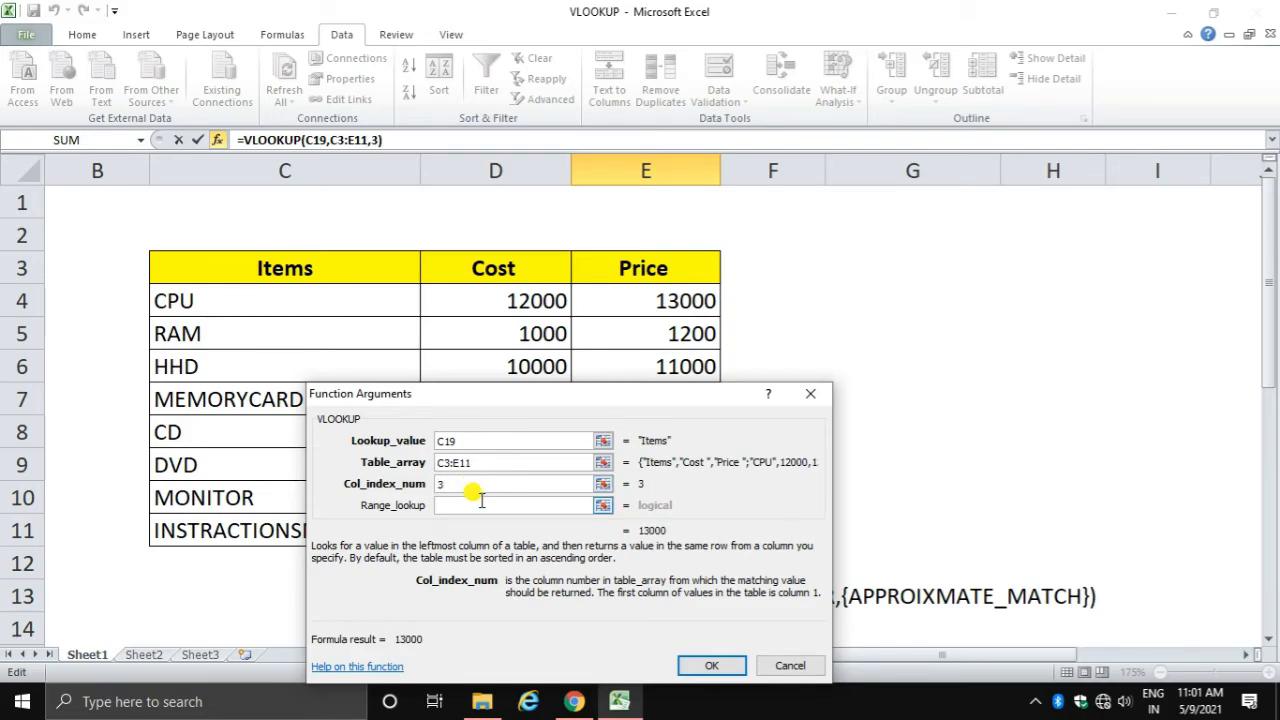
click(479, 505)
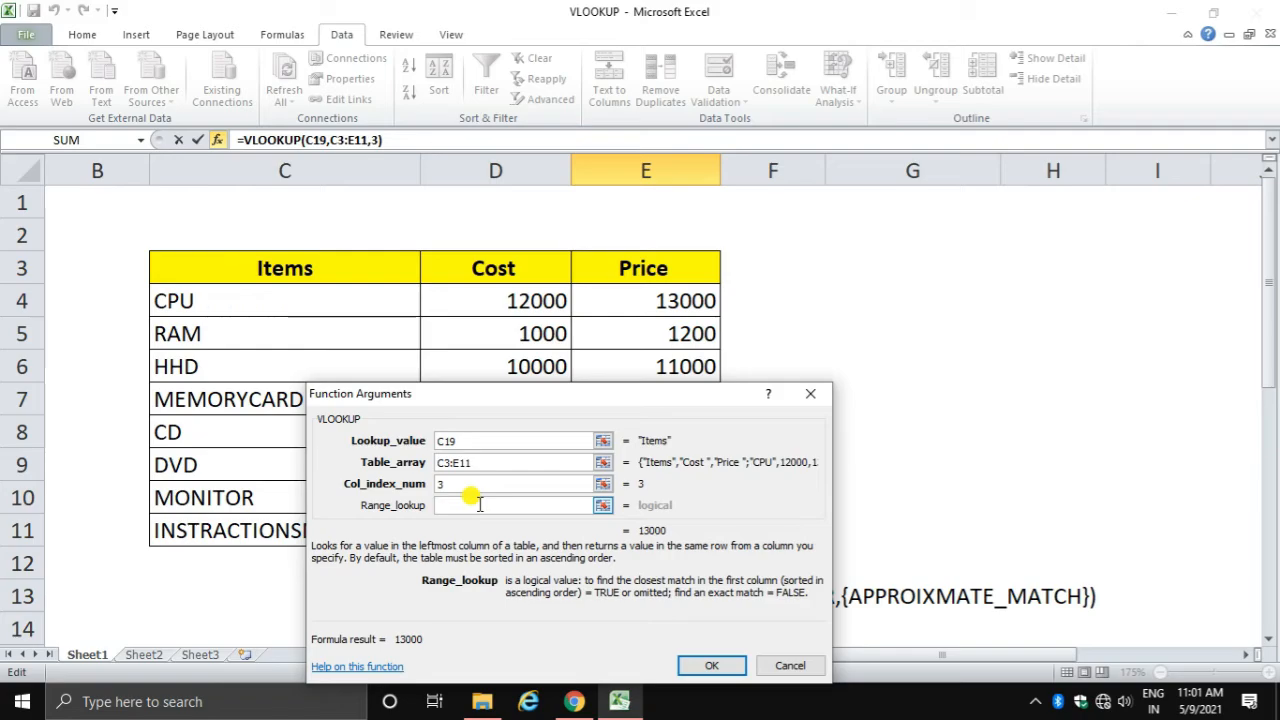
text(TRUE)
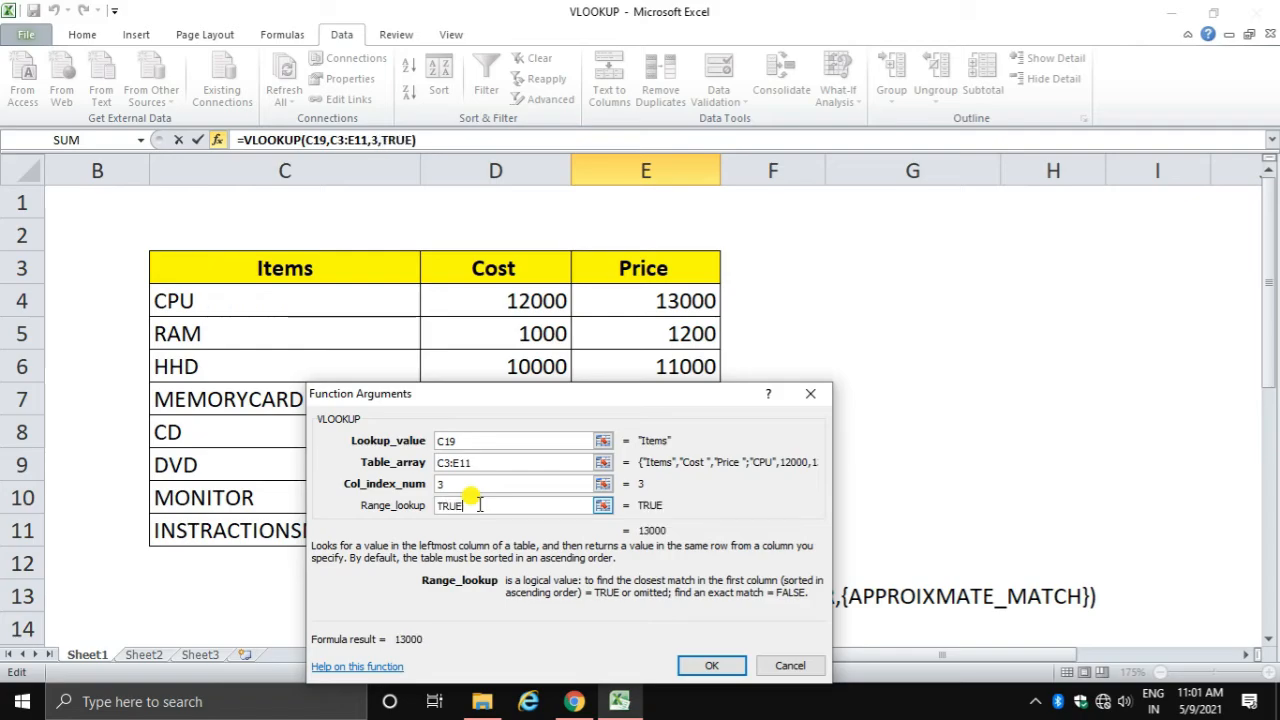
key(Return)
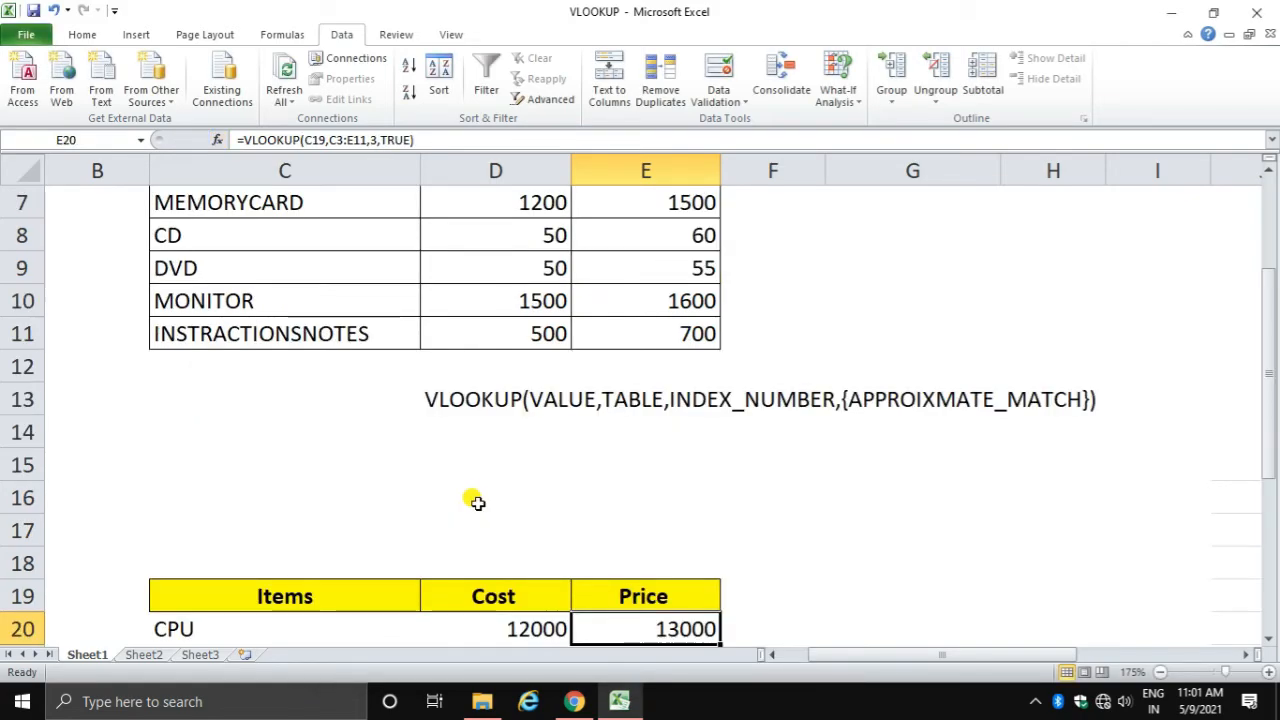
Test the lookup formulas by choosing MONITOR from the drop-down list in cell C19.
scroll(477, 503, down, 2)
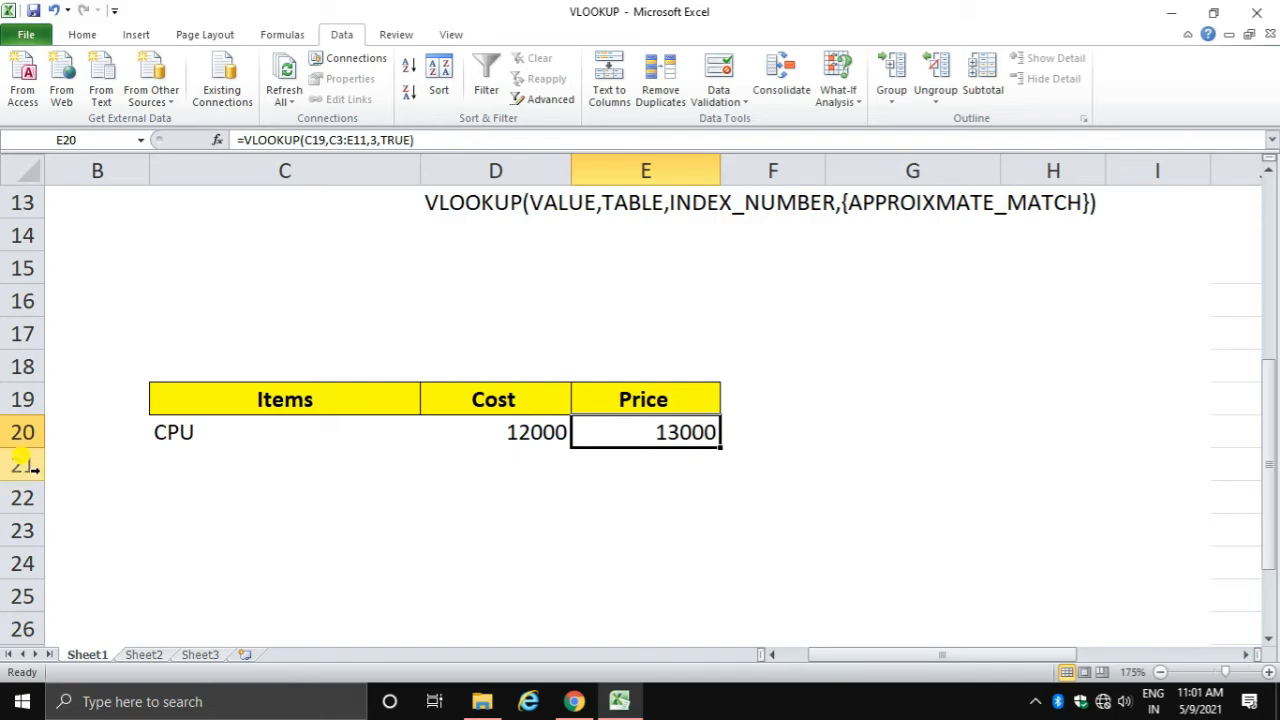
click(242, 452)
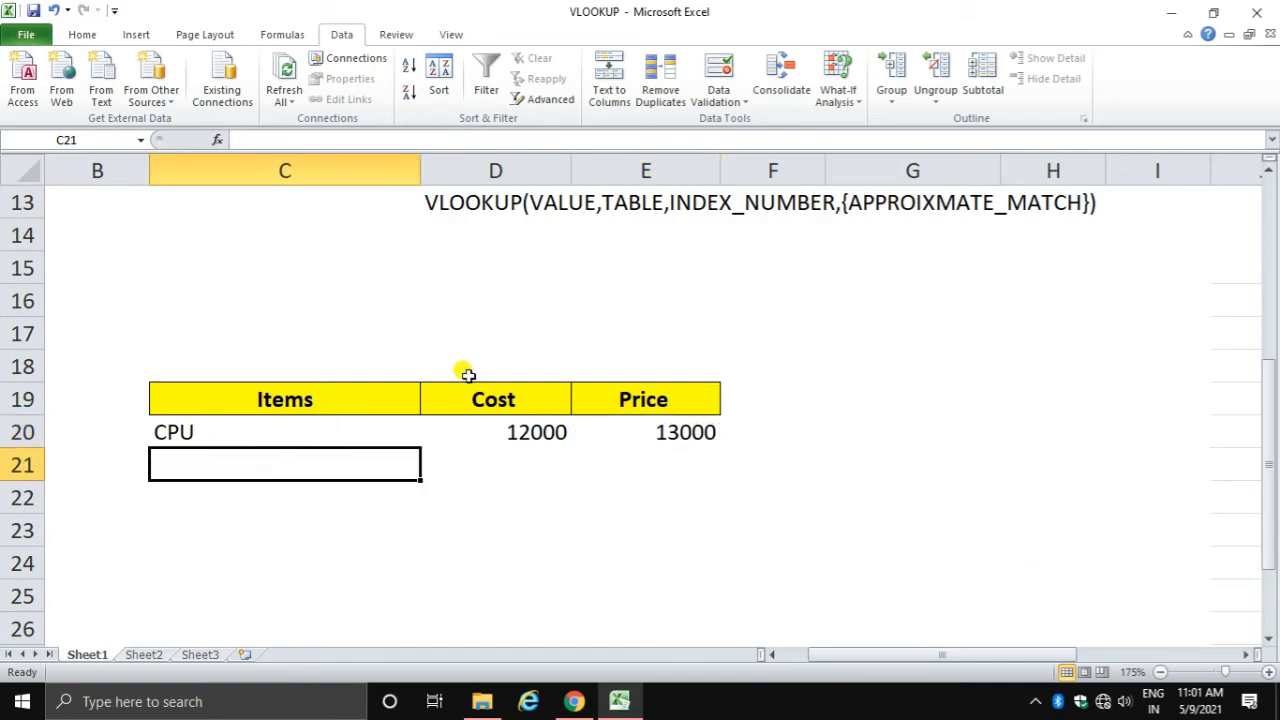
click(391, 400)
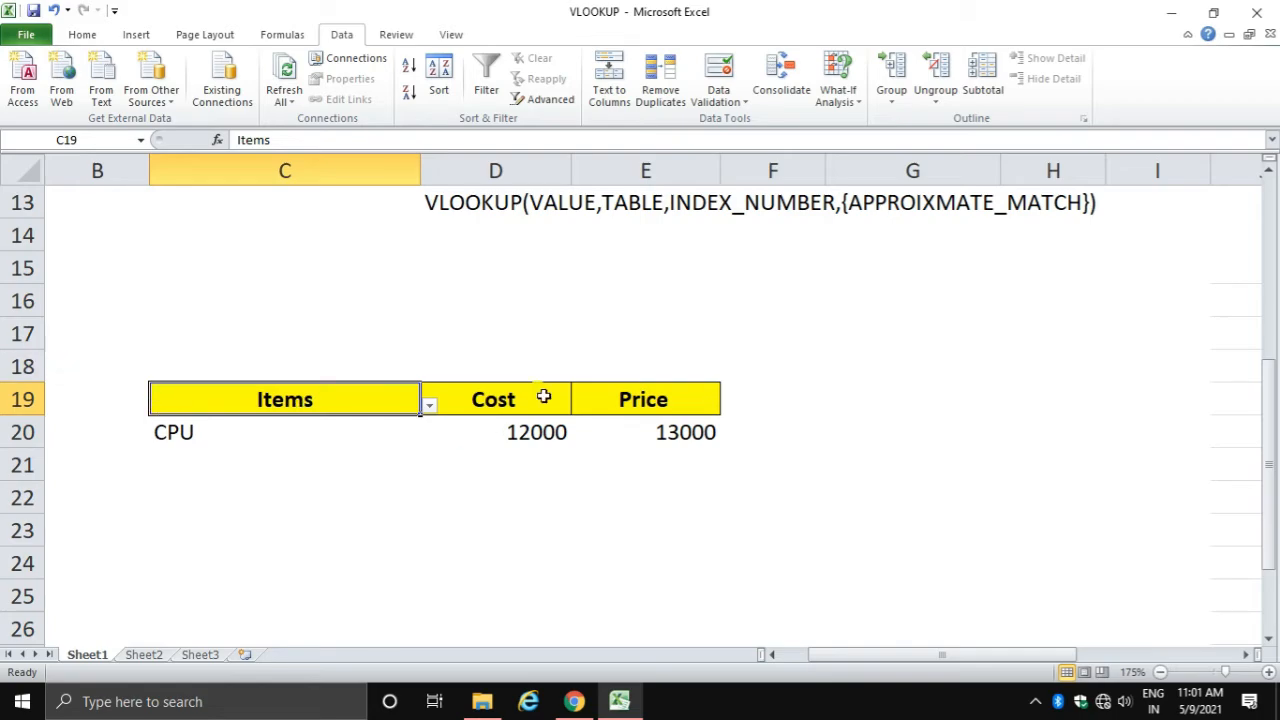
click(429, 408)
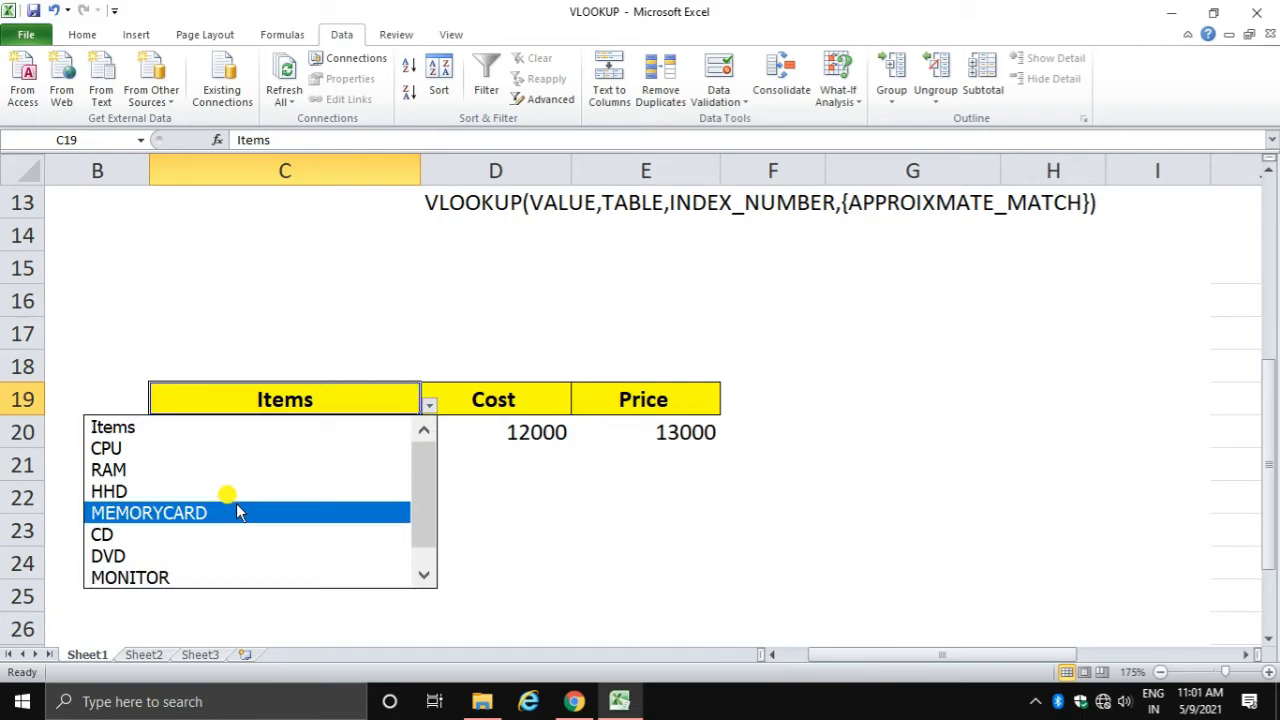
click(262, 591)
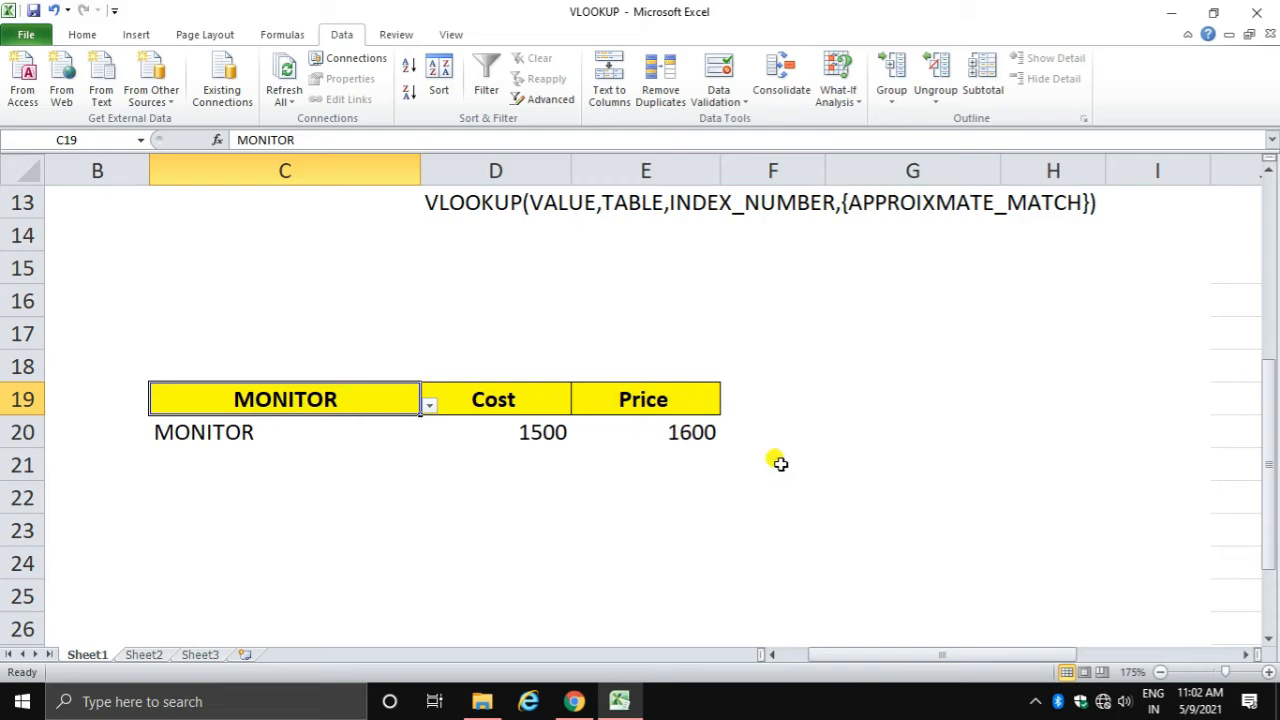
Try CD as the item in cell C19, and switch the selection to MEMORYCARD.
click(431, 409)
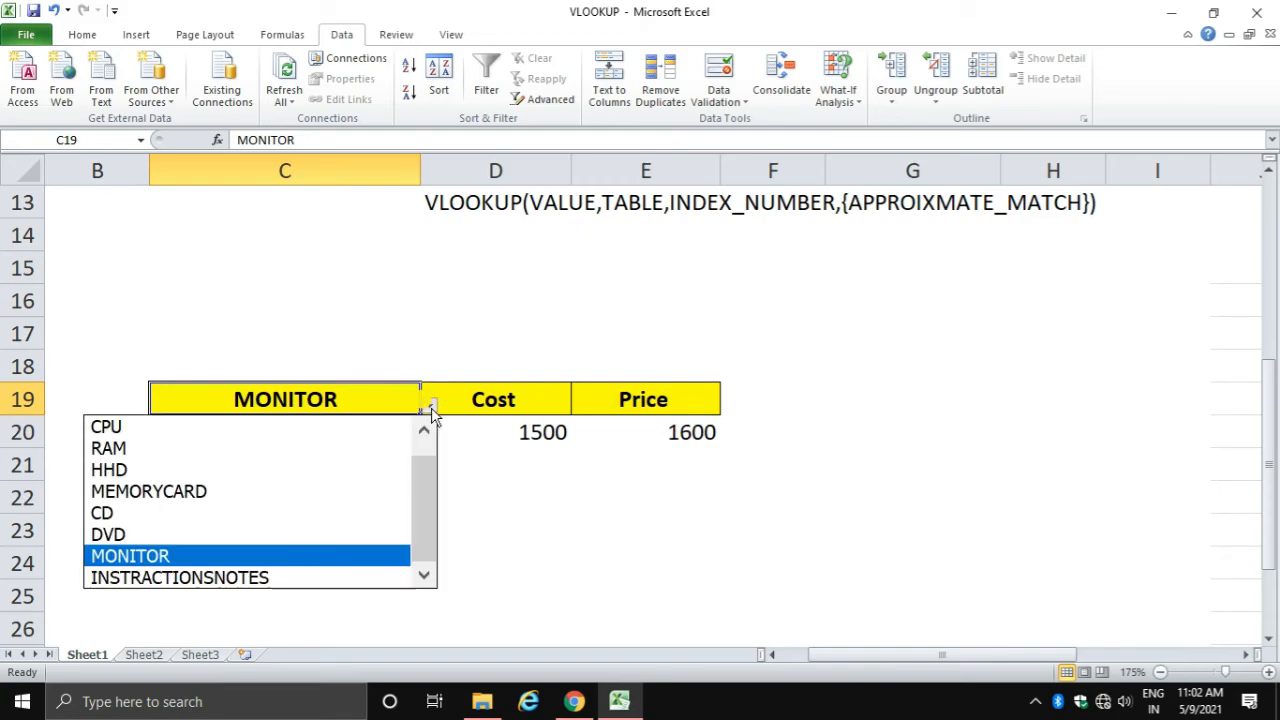
click(226, 515)
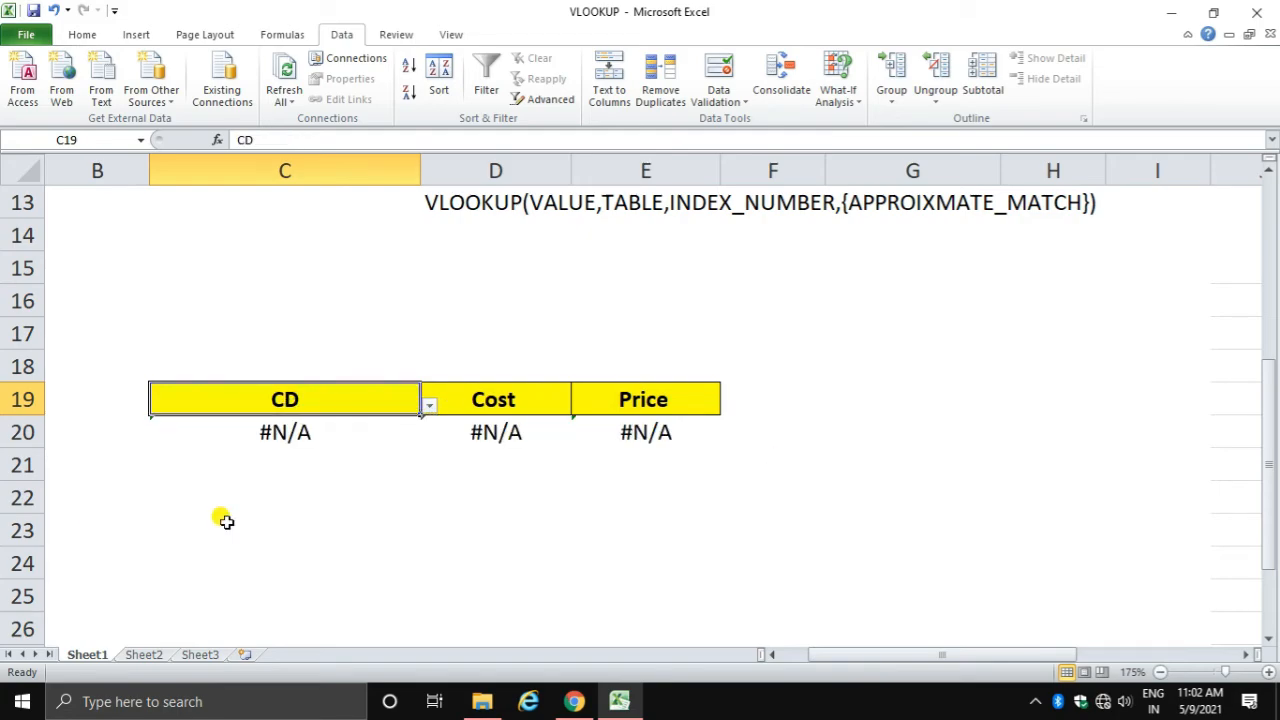
click(430, 407)
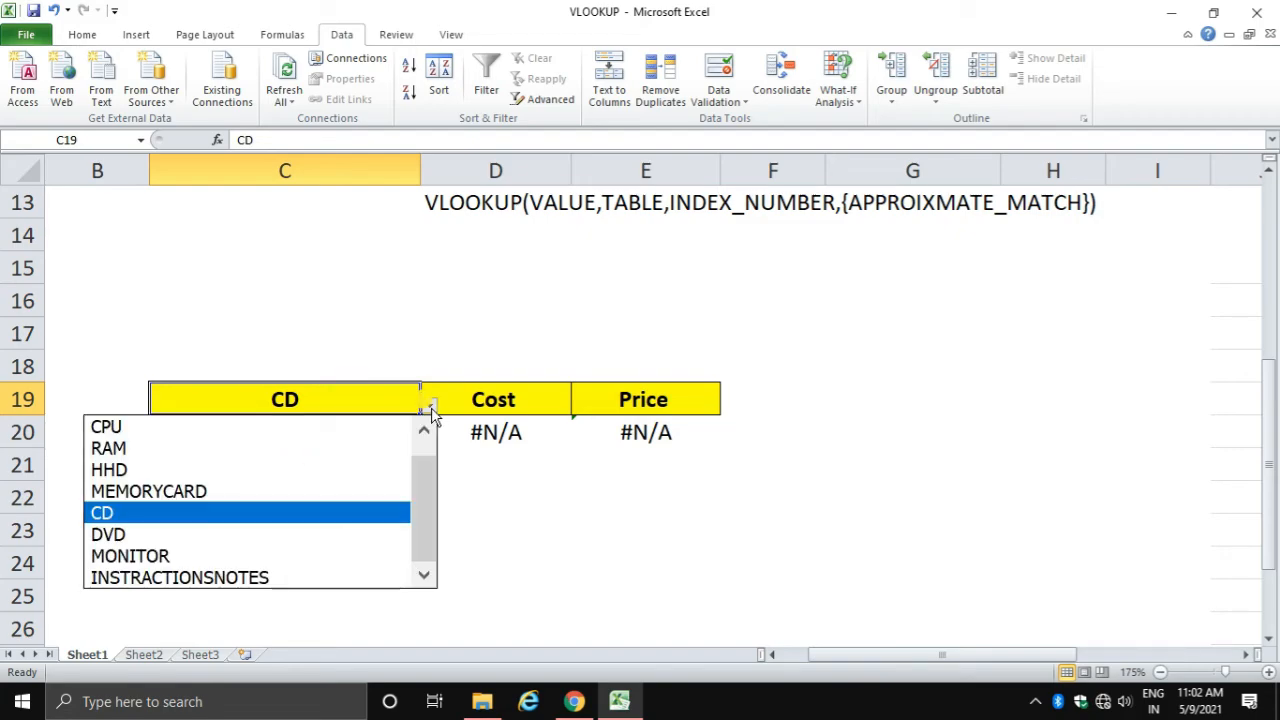
click(307, 497)
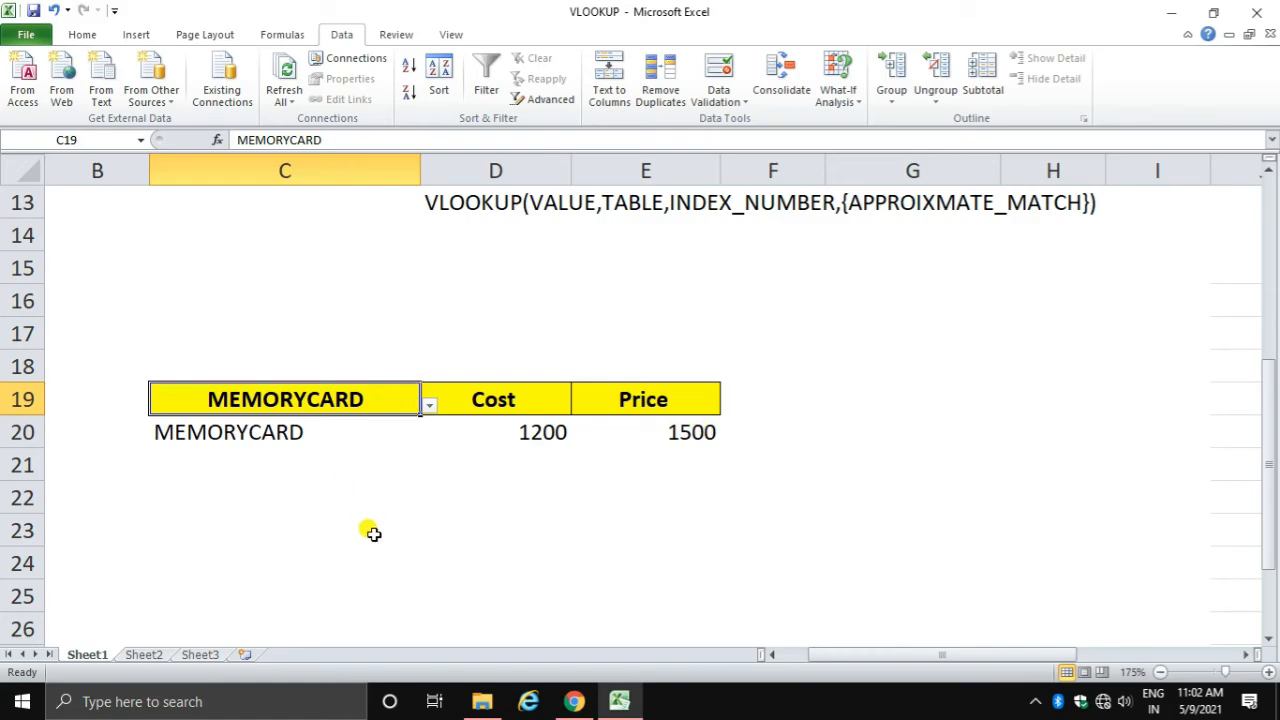
Compare the MEMORYCARD cost and price in row 20 with the source price table and review the formula in E20.
scroll(335, 567, up, 2)
scroll(335, 568, down, 1)
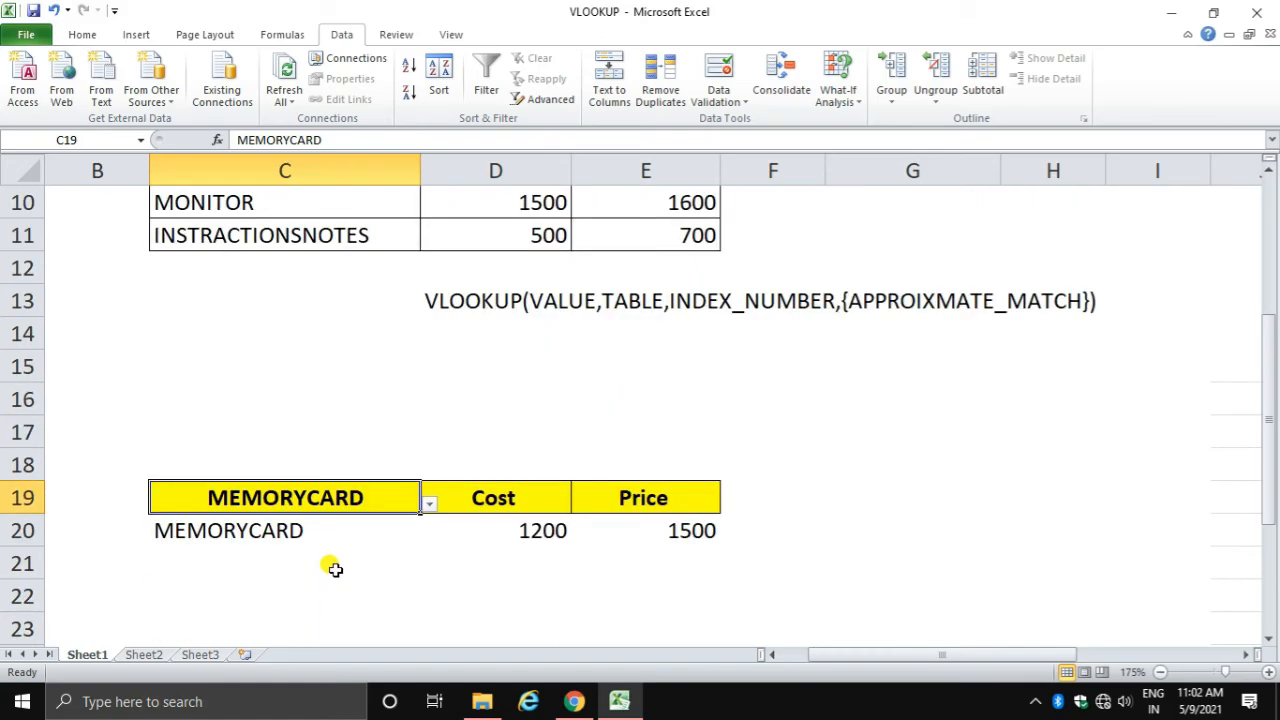
click(733, 526)
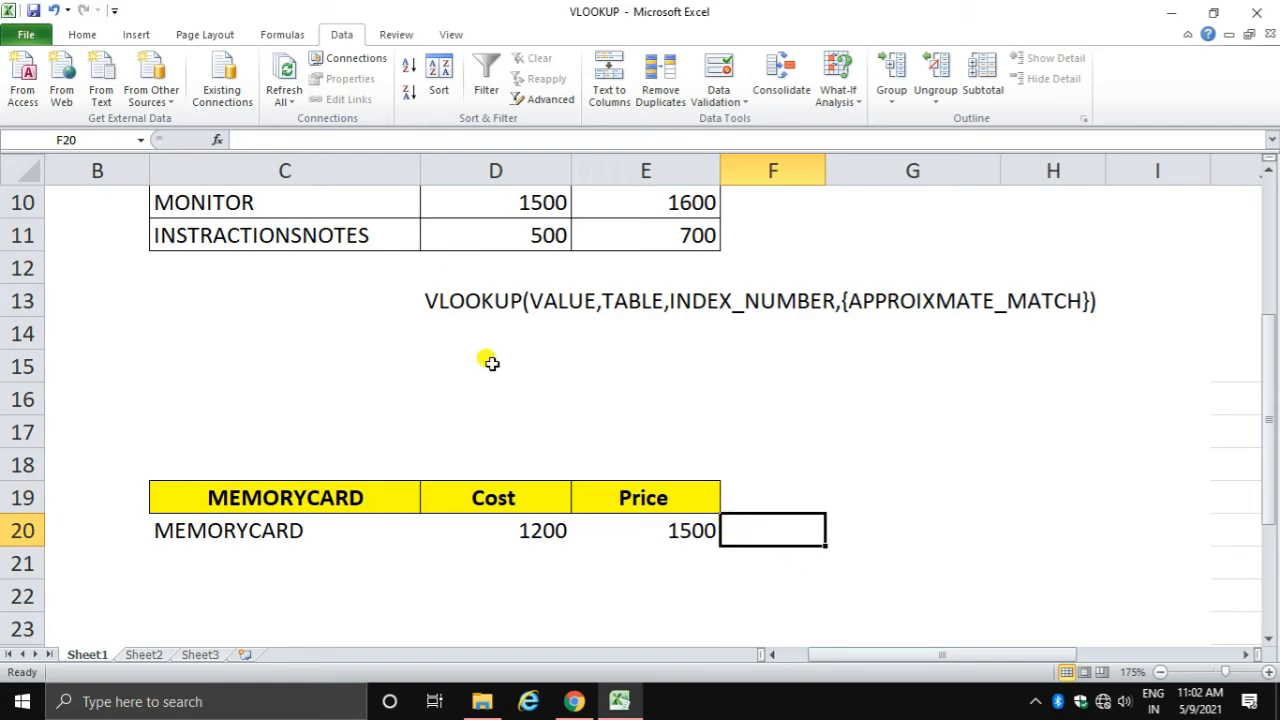
scroll(491, 363, up, 1)
scroll(491, 369, down, 1)
click(456, 614)
click(326, 584)
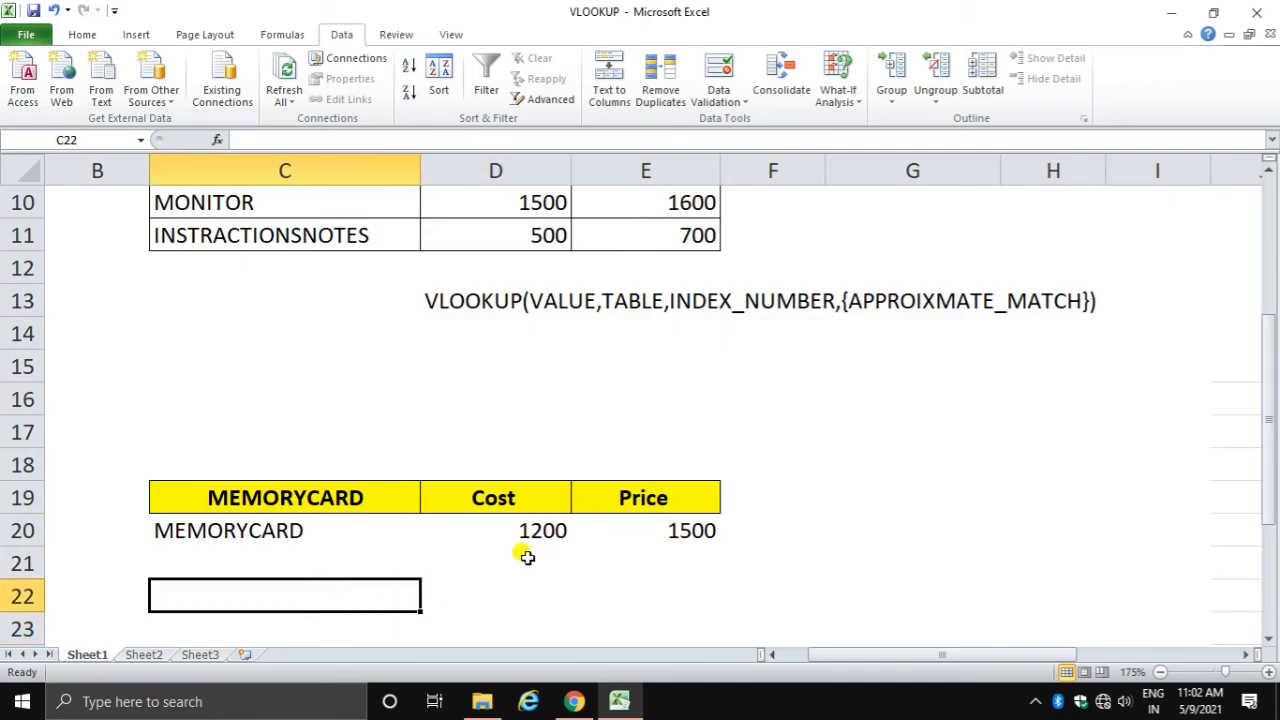
scroll(473, 604, up, 3)
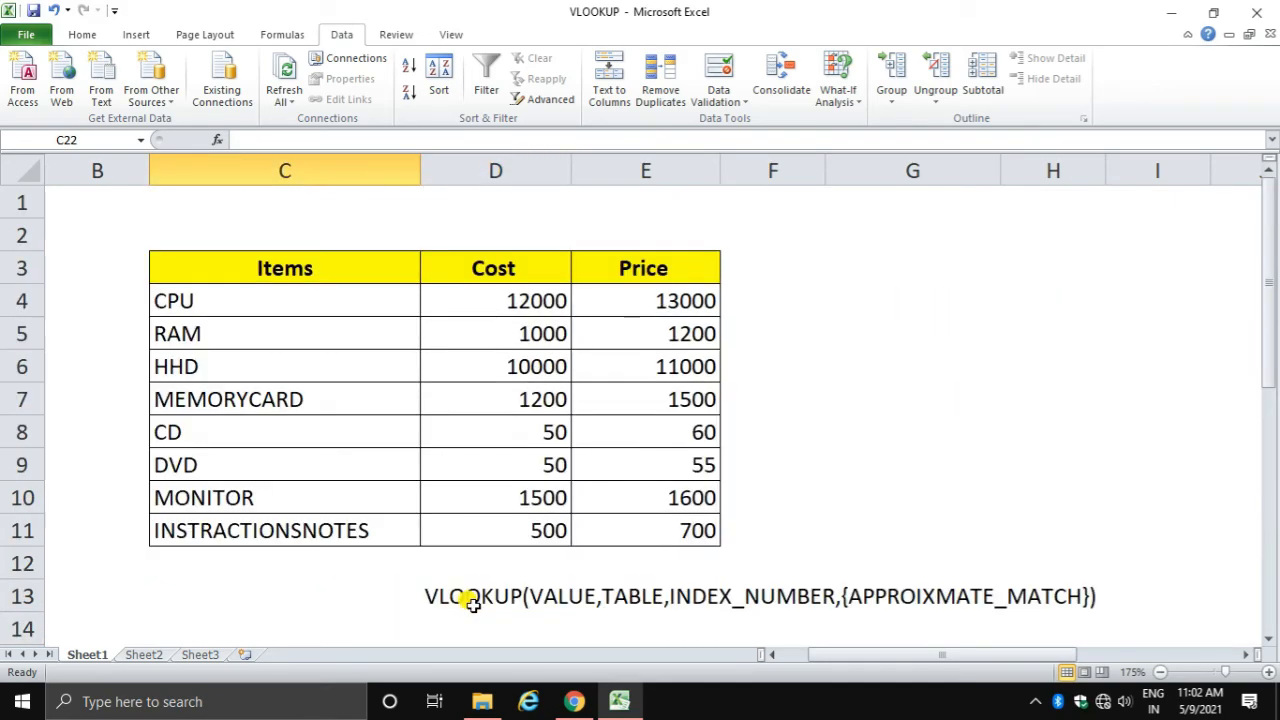
scroll(473, 604, down, 4)
click(576, 446)
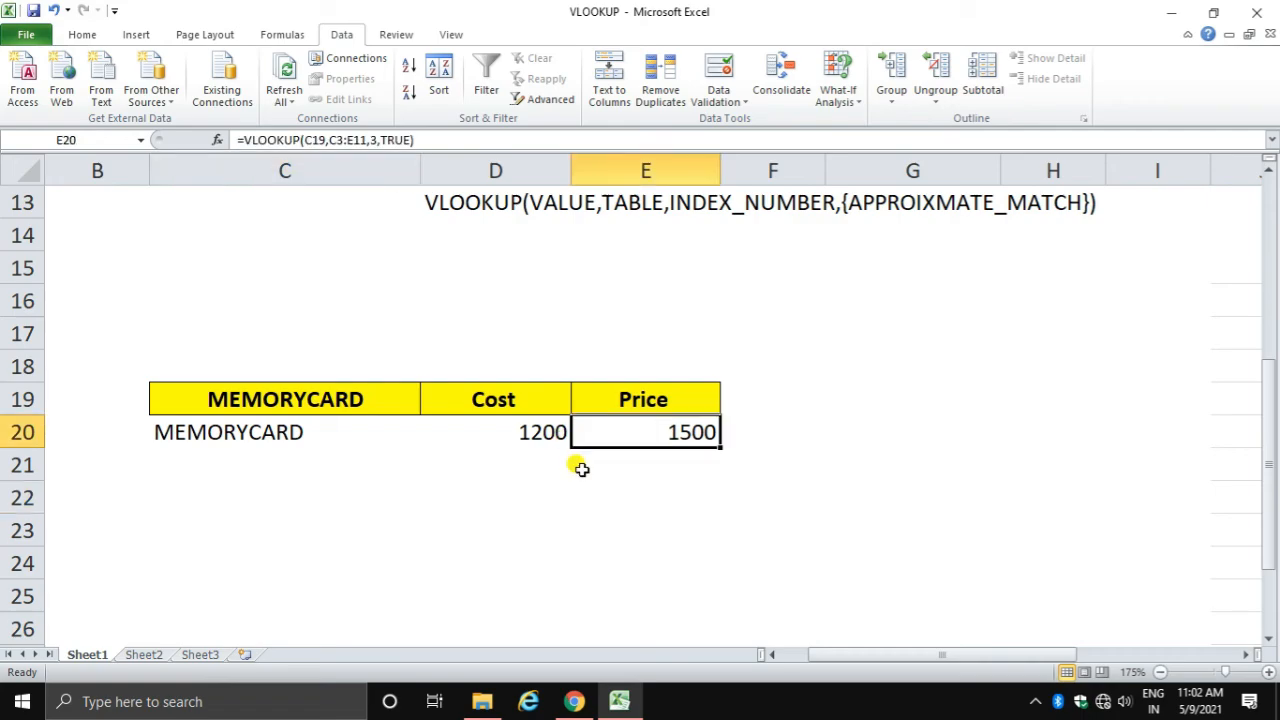
click(226, 516)
click(267, 493)
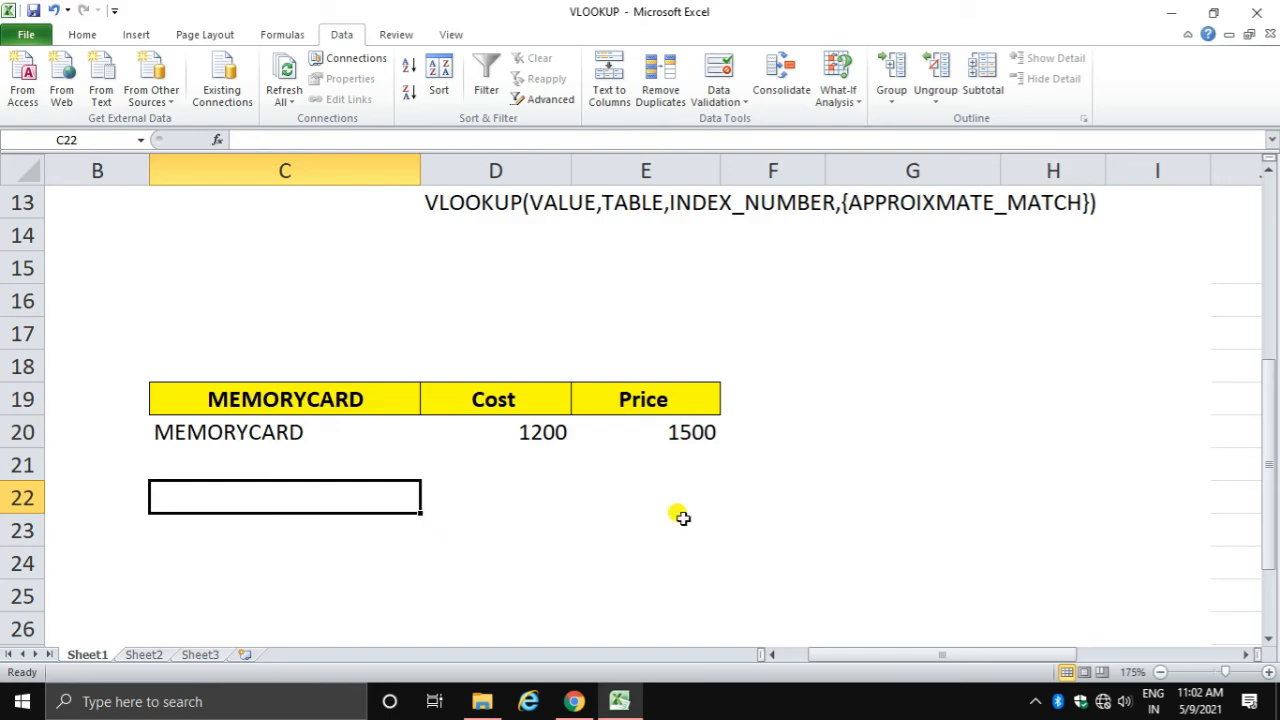
scroll(686, 535, up, 2)
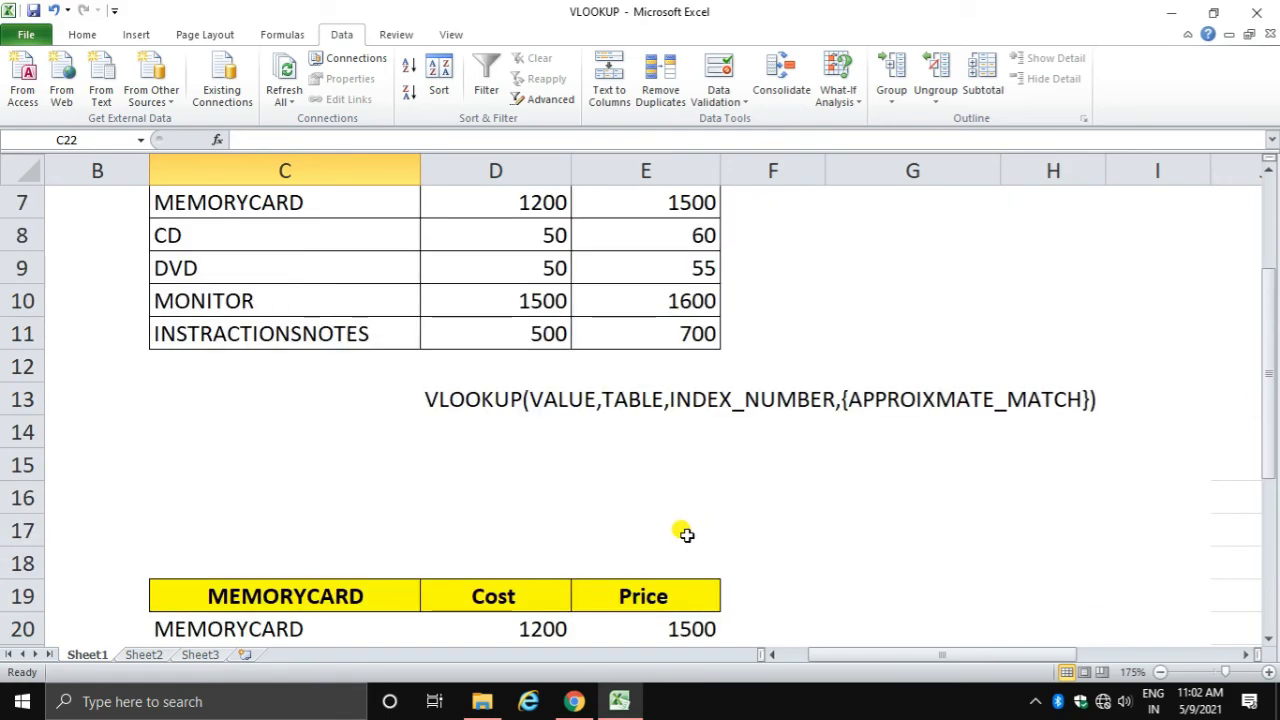
scroll(686, 535, down, 1)
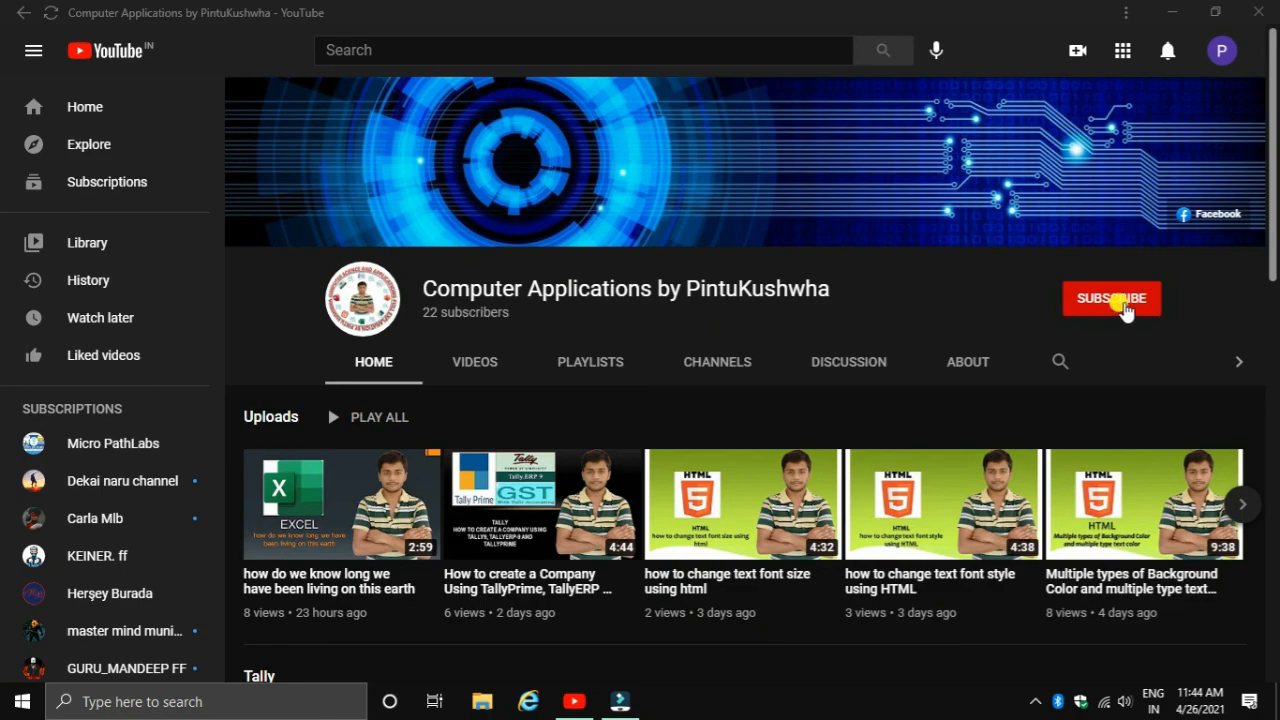
On YouTube, subscribe to the Computer Applications channel and set its notifications to All.
click(1122, 305)
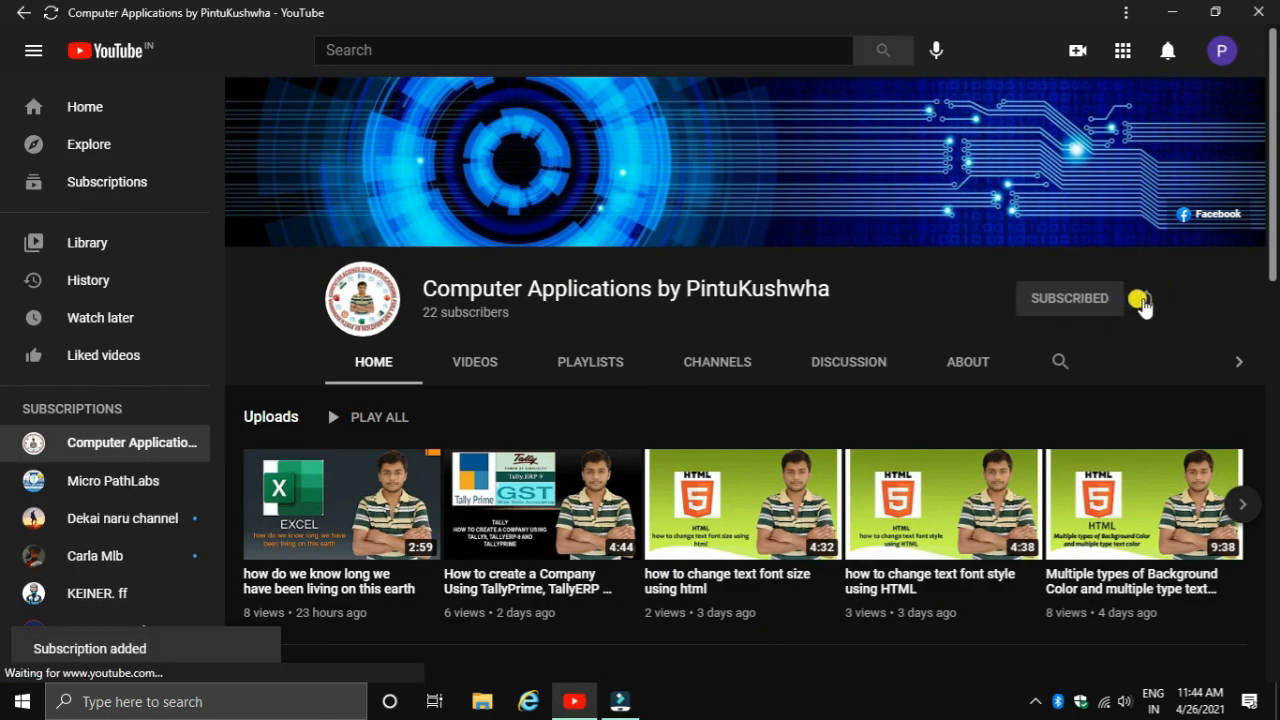
click(1141, 302)
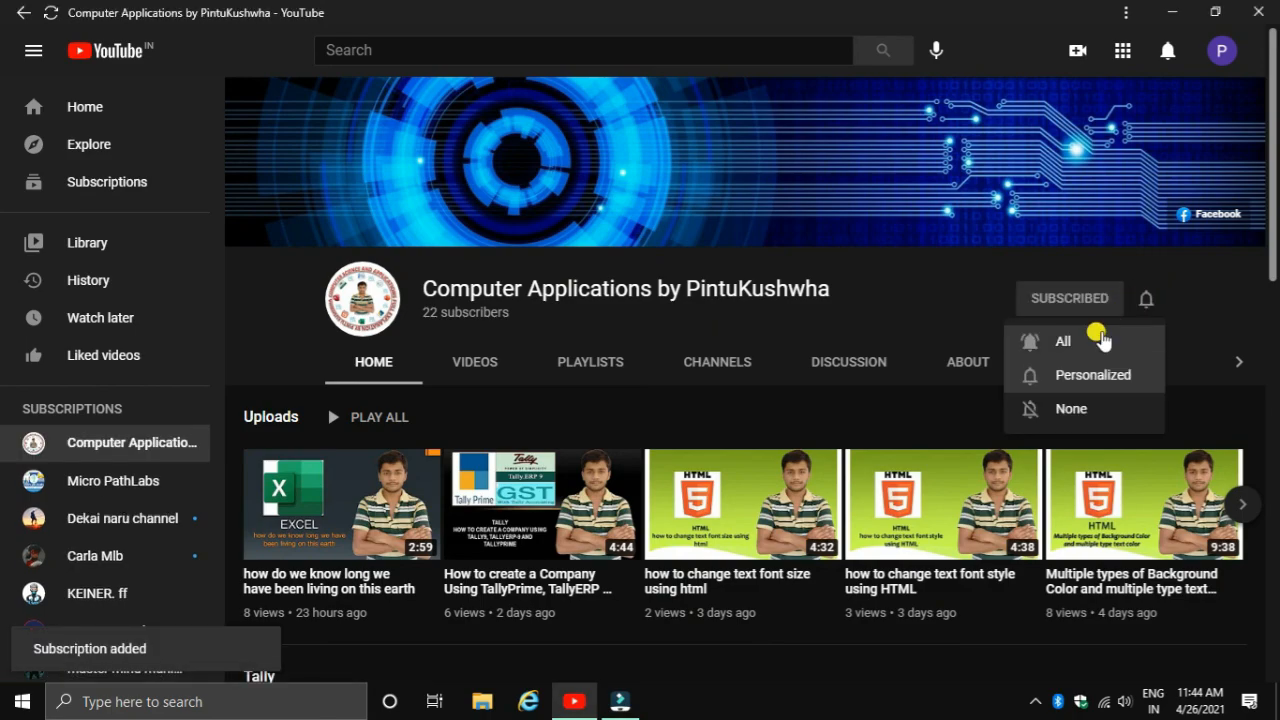
click(1100, 340)
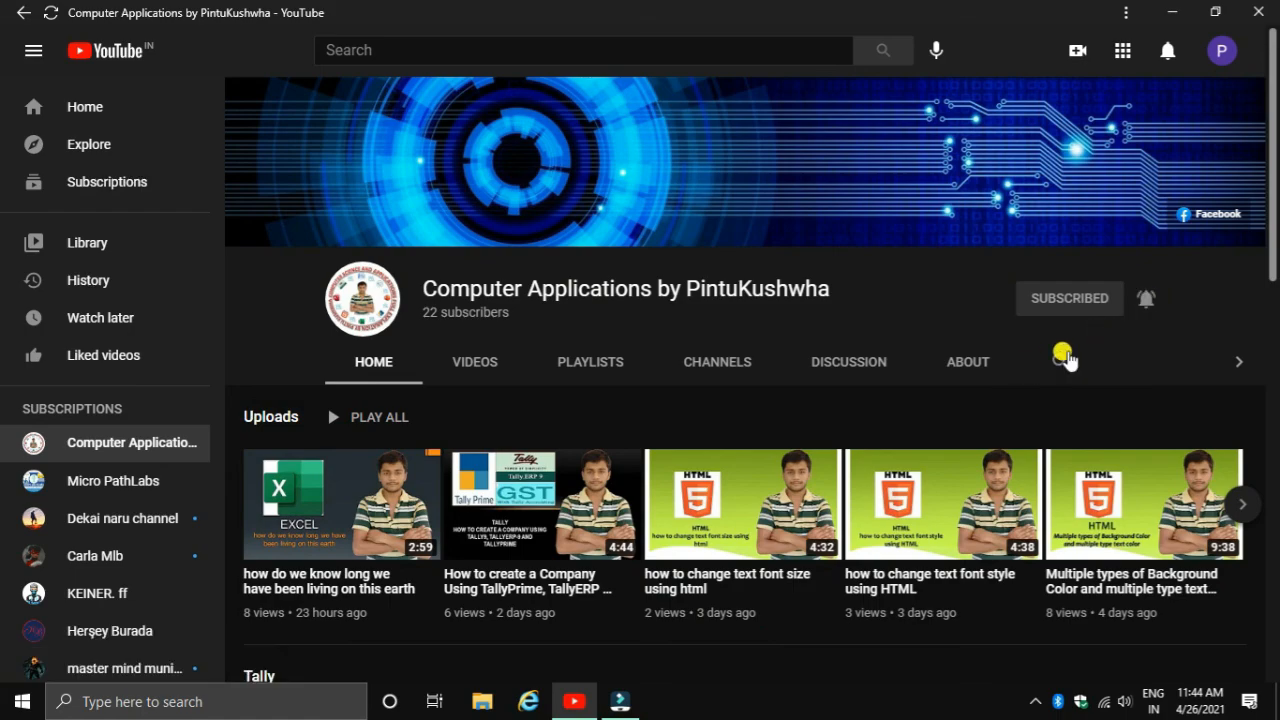